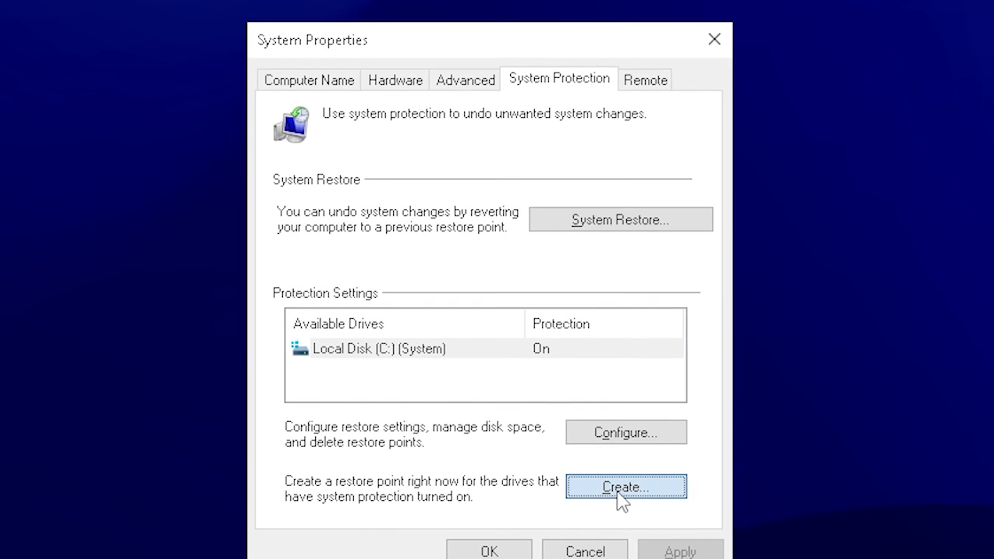
Step: Start creating a new system restore point from System Protection
{"action": "left_click", "coordinate": [622, 489]}
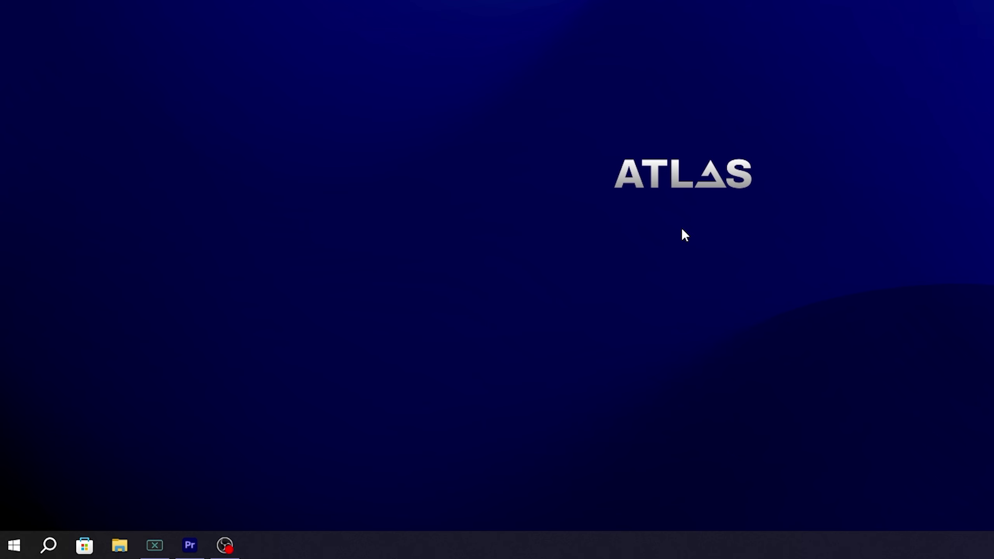
Step: Search Start for 'core isolation' and bring up the Core isolation security page
{"action": "left_click", "coordinate": [13, 546]}
{"action": "type", "text": "con"}
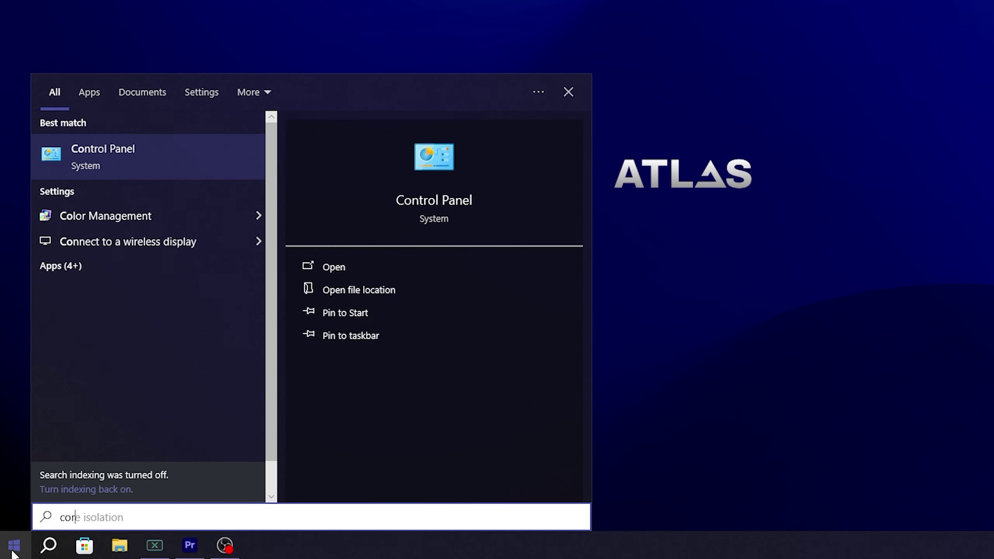
{"action": "type", "text": "re"}
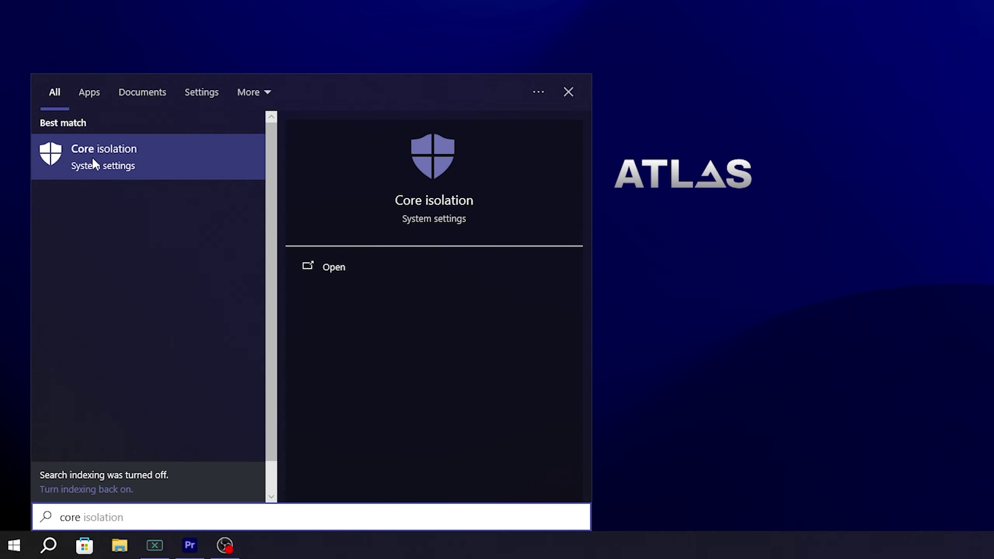
{"action": "left_click", "coordinate": [92, 157]}
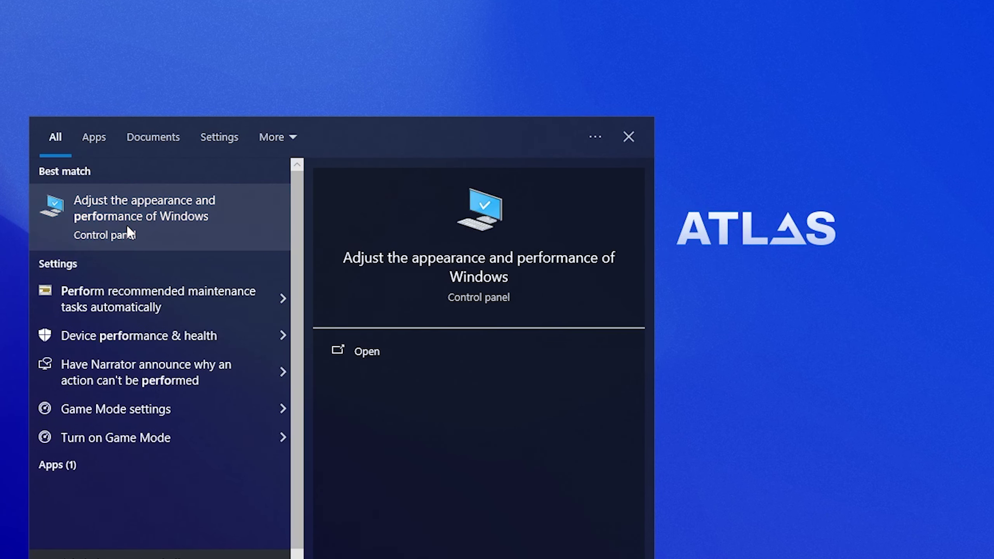
Step: Reach the Virtual Memory paging file settings via Performance Options > Advanced
{"action": "left_click", "coordinate": [126, 224]}
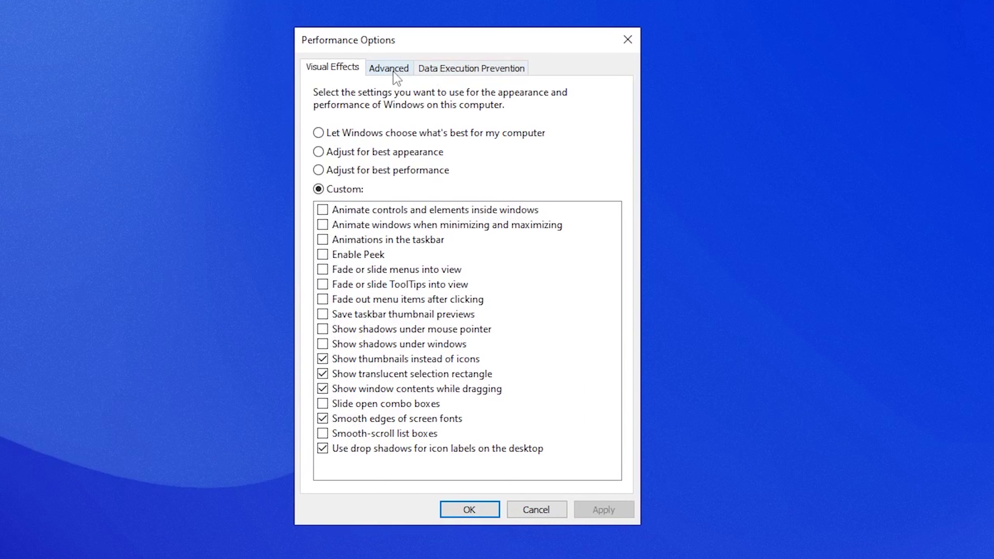
{"action": "left_click", "coordinate": [393, 72]}
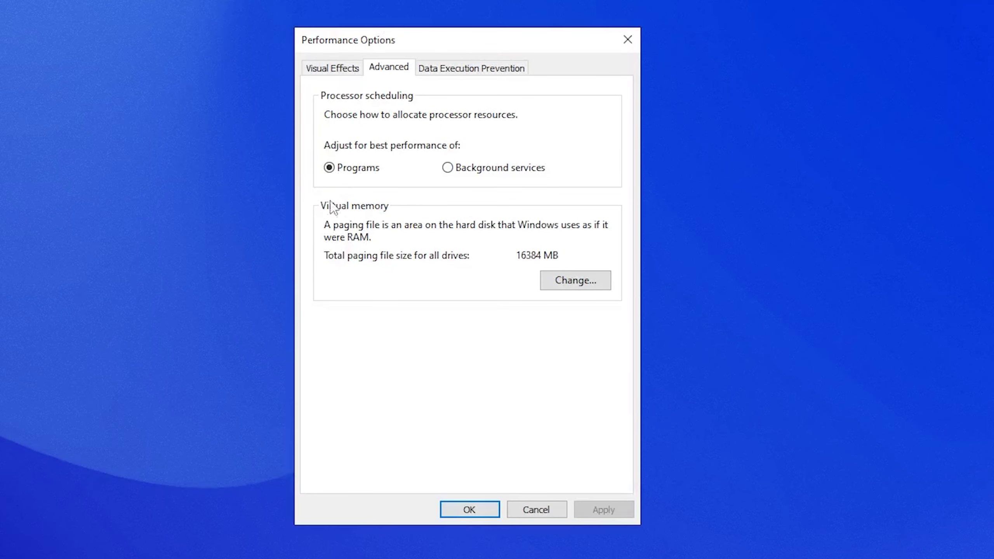
{"action": "left_click", "coordinate": [575, 281]}
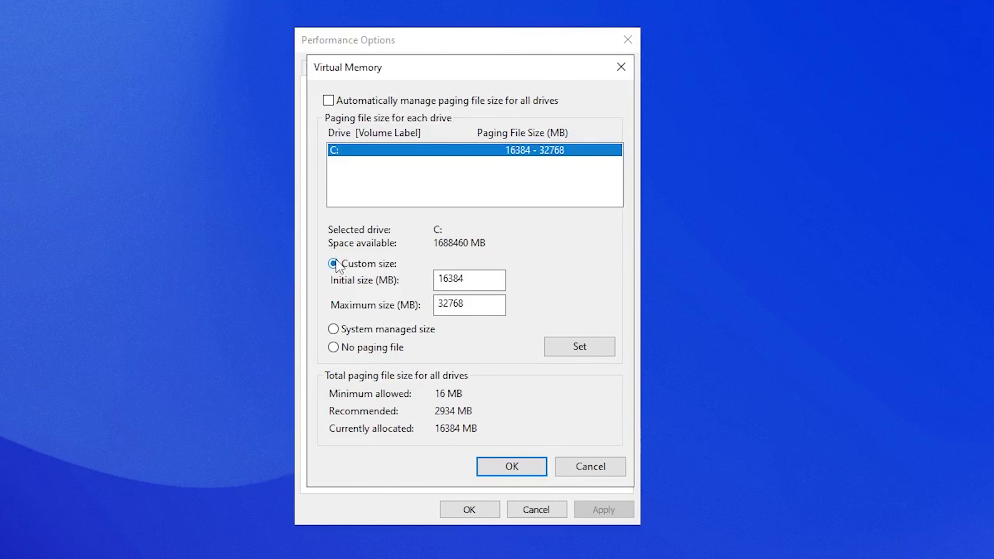
Step: Check installed RAM in Task Manager's Performance > Memory view
{"action": "key", "text": "ctrl+shift+Escape"}
{"action": "left_click", "coordinate": [145, 68]}
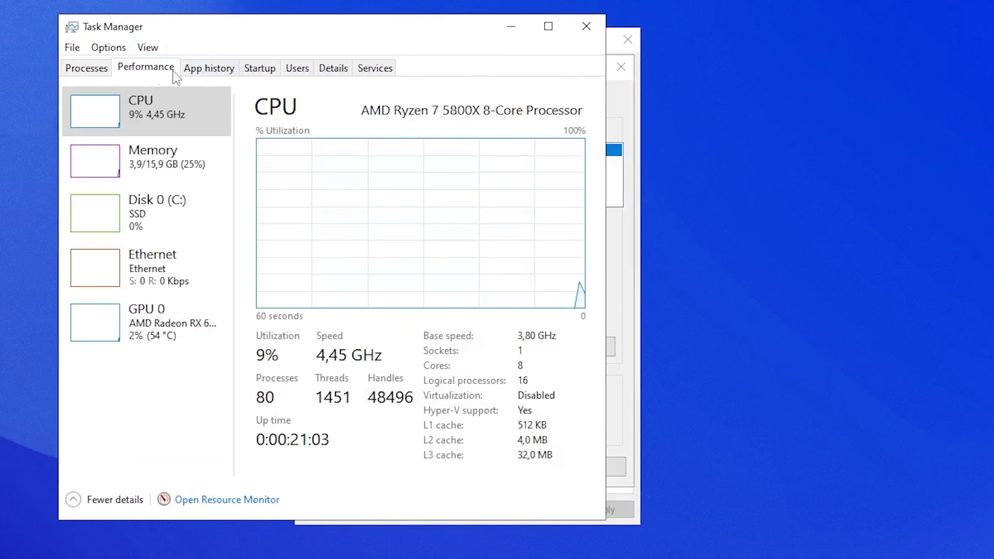
{"action": "left_click", "coordinate": [132, 165]}
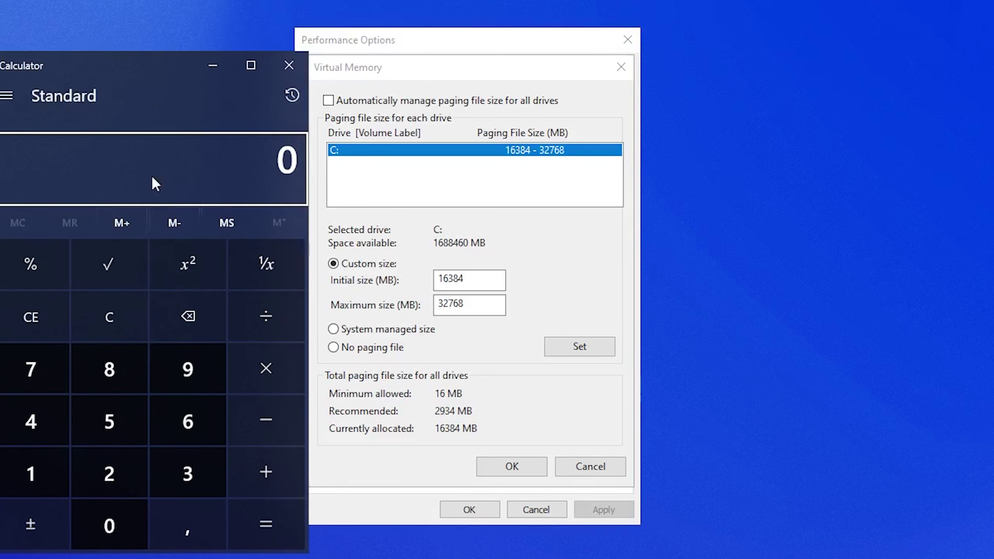
Step: Compute 16 × 1024 = 16384 in Calculator and use it as the Initial paging size
{"action": "left_click", "coordinate": [38, 465]}
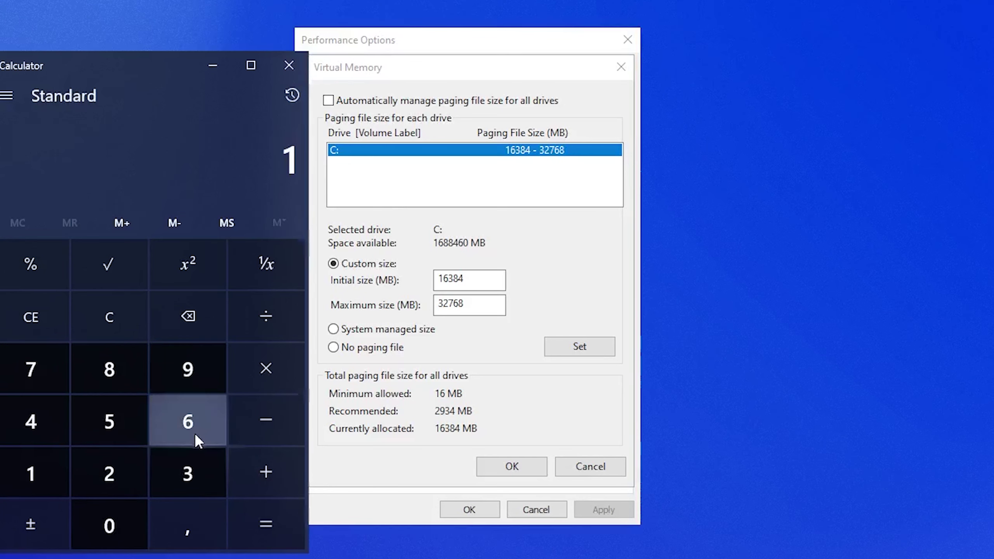
{"action": "left_click", "coordinate": [187, 427]}
{"action": "left_click", "coordinate": [261, 370]}
{"action": "left_click", "coordinate": [50, 476]}
{"action": "left_click", "coordinate": [109, 526]}
{"action": "left_click", "coordinate": [110, 476]}
{"action": "left_click", "coordinate": [35, 420]}
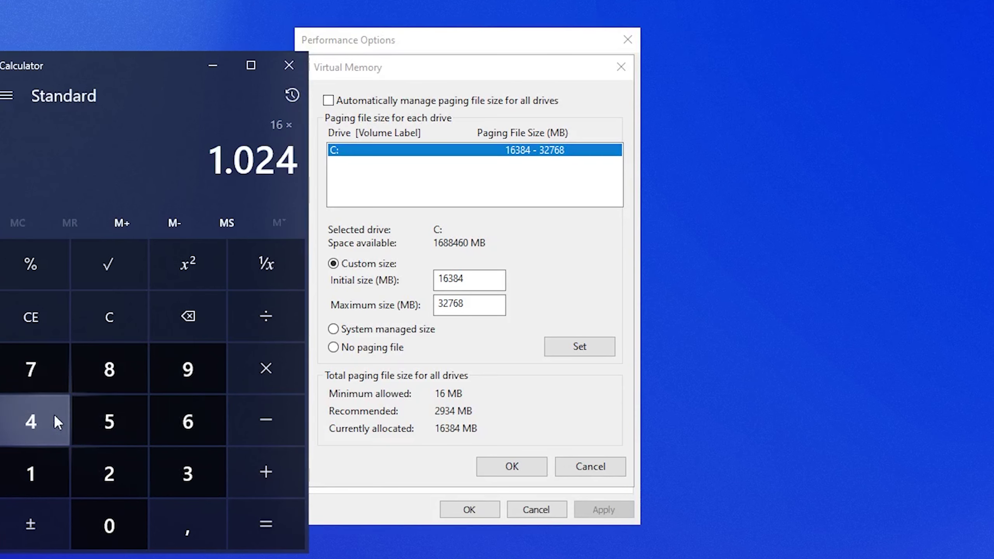
{"action": "double_click", "coordinate": [222, 160]}
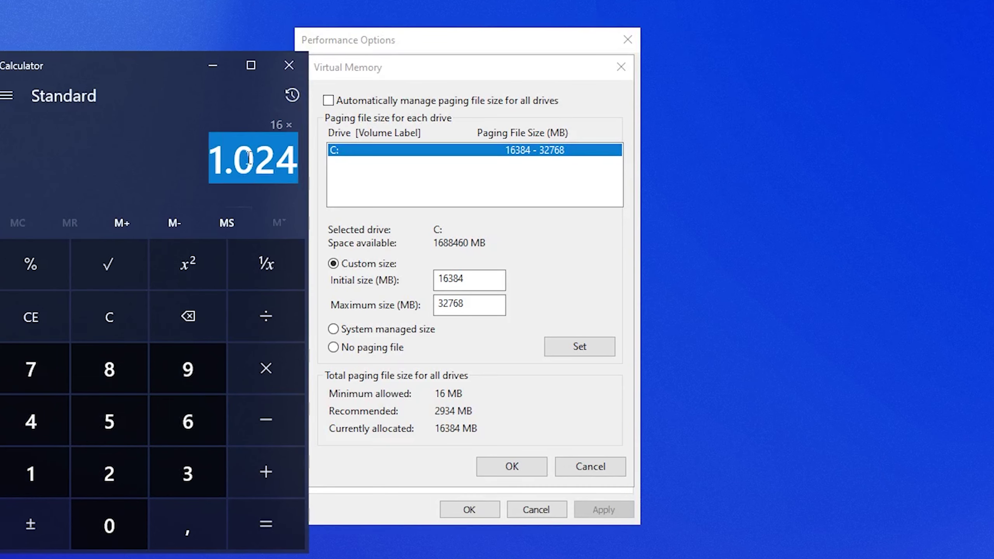
{"action": "left_click", "coordinate": [227, 315]}
{"action": "key", "text": "Return"}
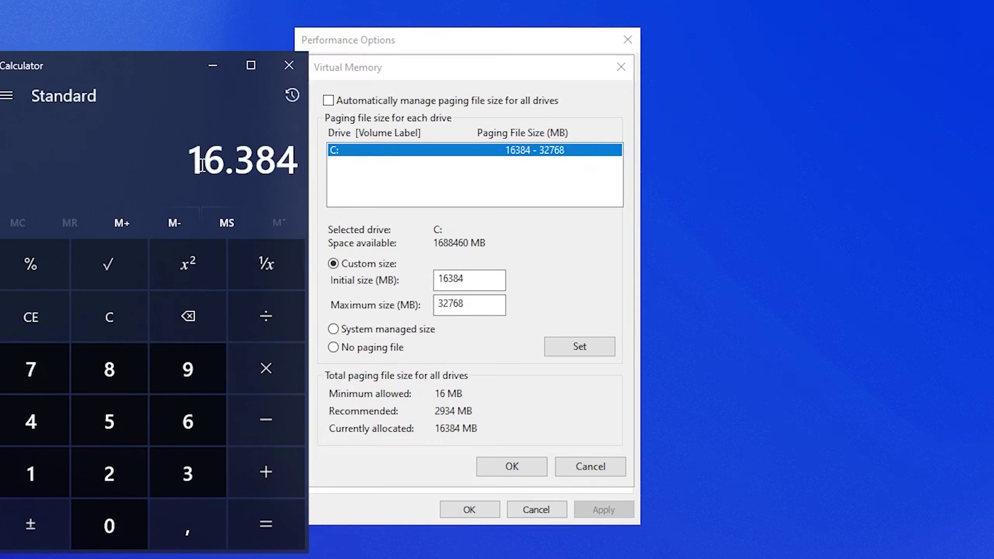
{"action": "double_click", "coordinate": [222, 160]}
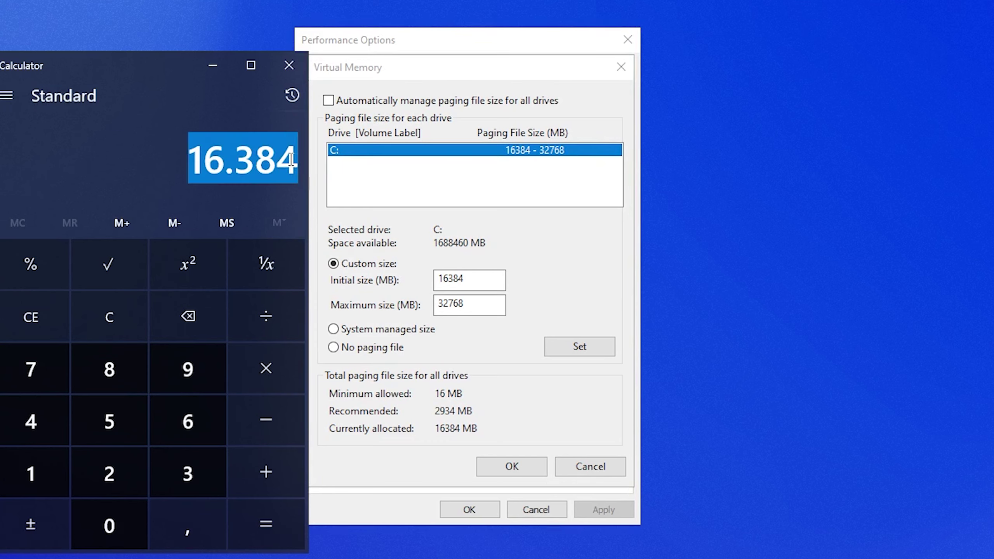
{"action": "double_click", "coordinate": [469, 279]}
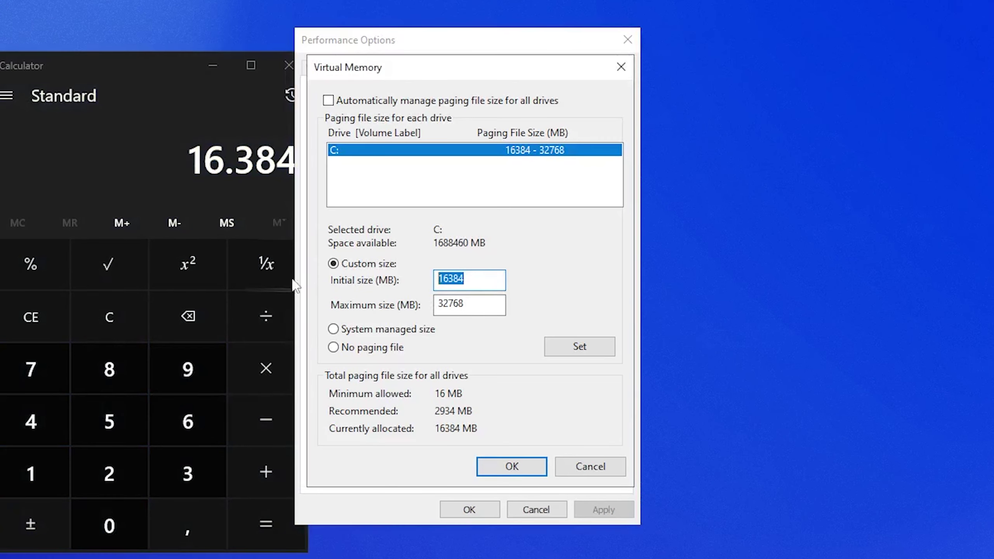
{"action": "left_click", "coordinate": [476, 282]}
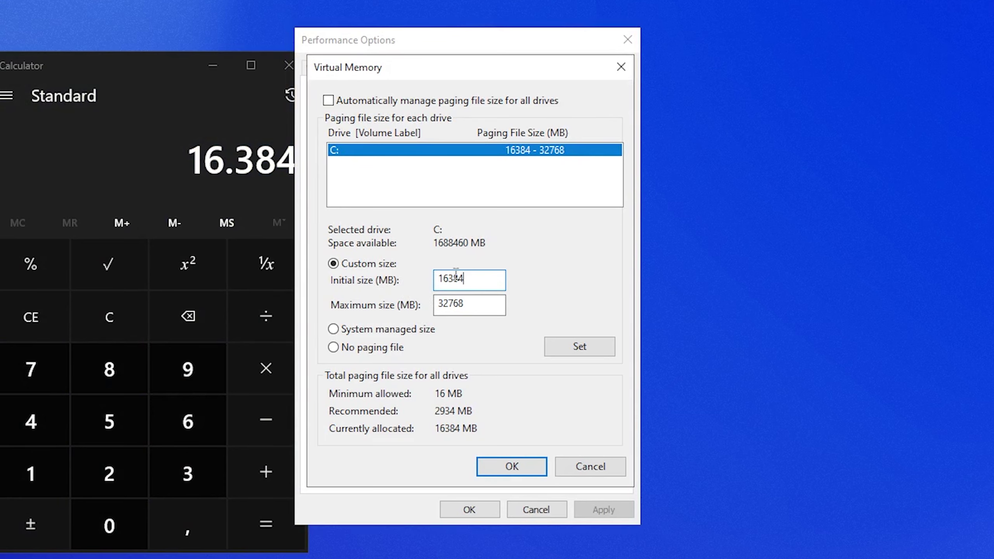
Step: Double it to 32768 and use that as the Maximum paging size for drive C
{"action": "left_click", "coordinate": [238, 198]}
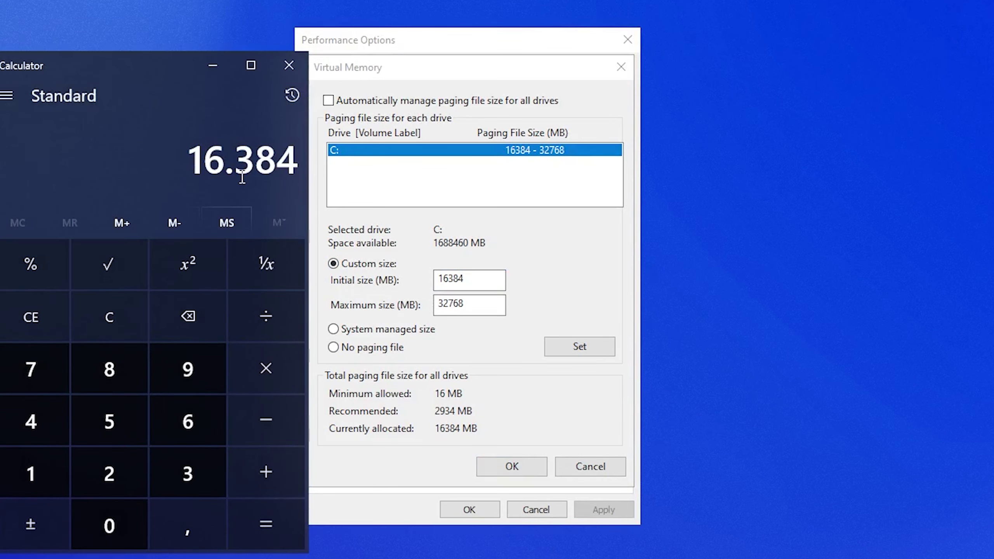
{"action": "left_click", "coordinate": [265, 369]}
{"action": "left_click", "coordinate": [109, 474]}
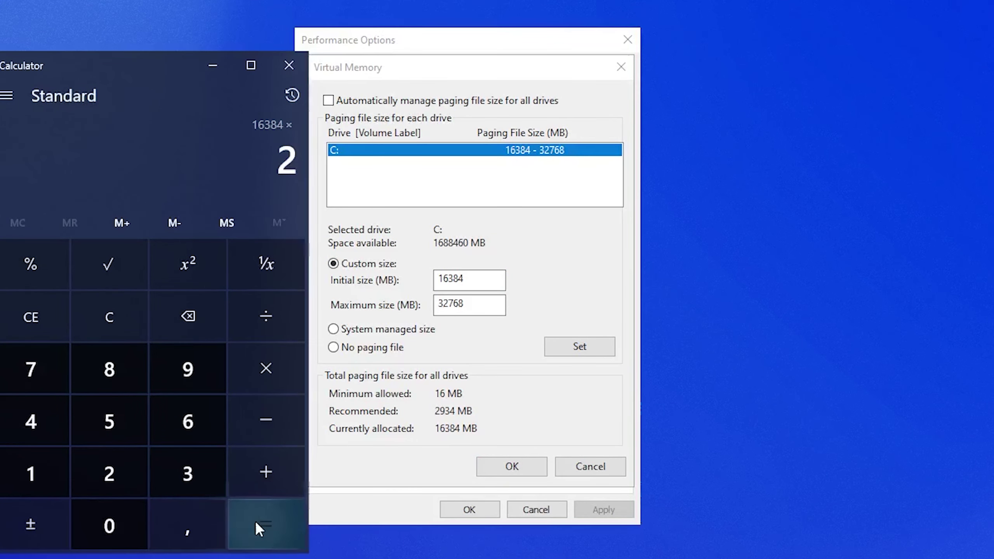
{"action": "left_click", "coordinate": [255, 520]}
{"action": "double_click", "coordinate": [451, 304]}
{"action": "left_click", "coordinate": [469, 305]}
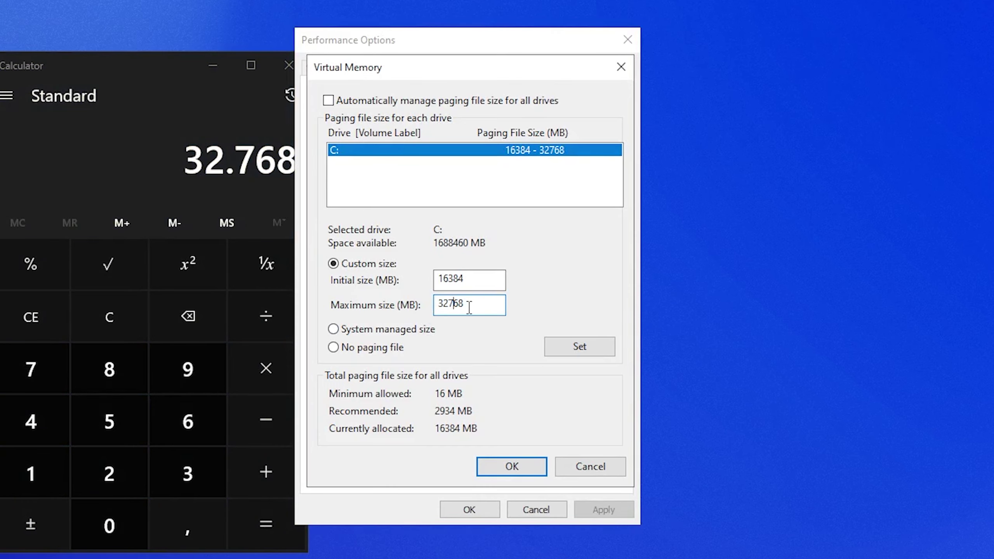
{"action": "double_click", "coordinate": [469, 305]}
{"action": "left_click", "coordinate": [481, 307]}
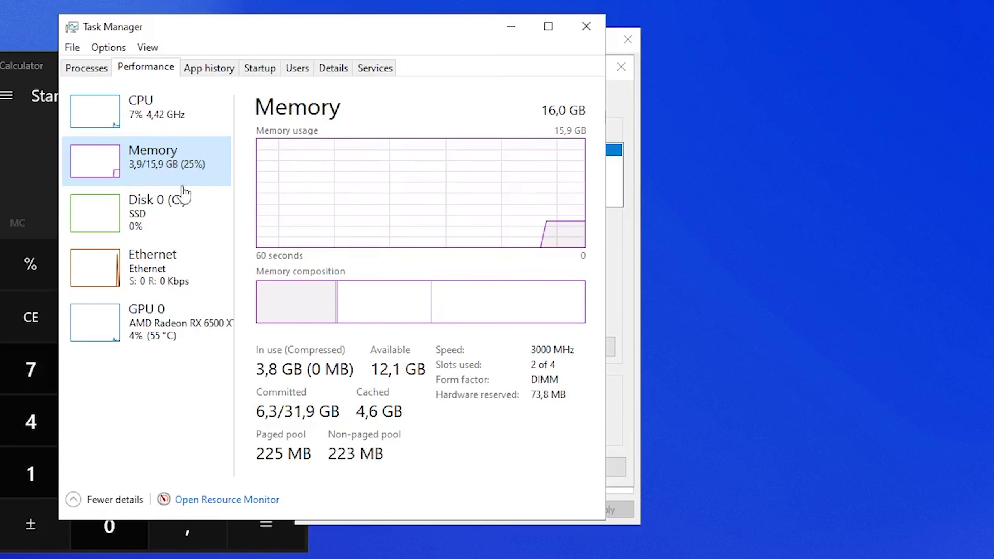
{"action": "left_click", "coordinate": [587, 27]}
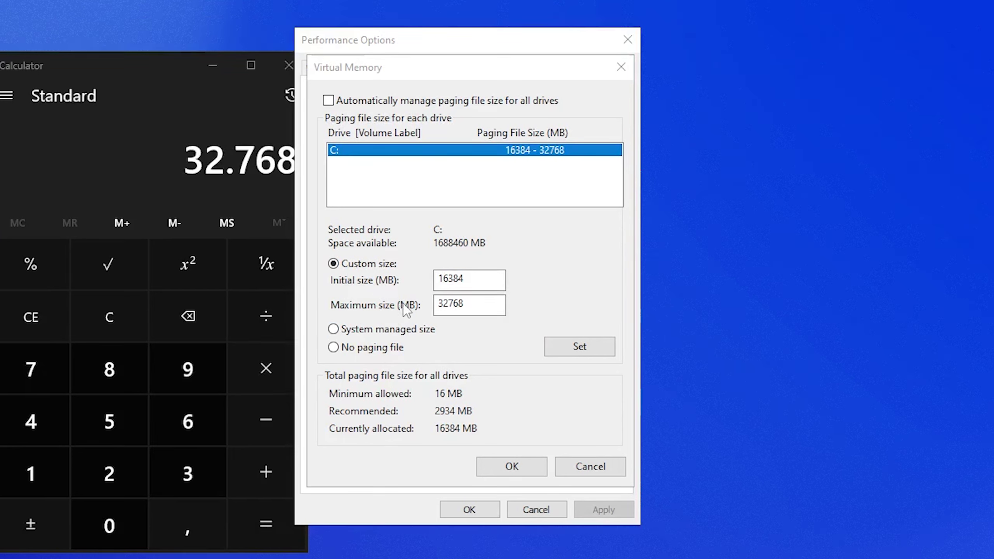
{"action": "left_click", "coordinate": [449, 305]}
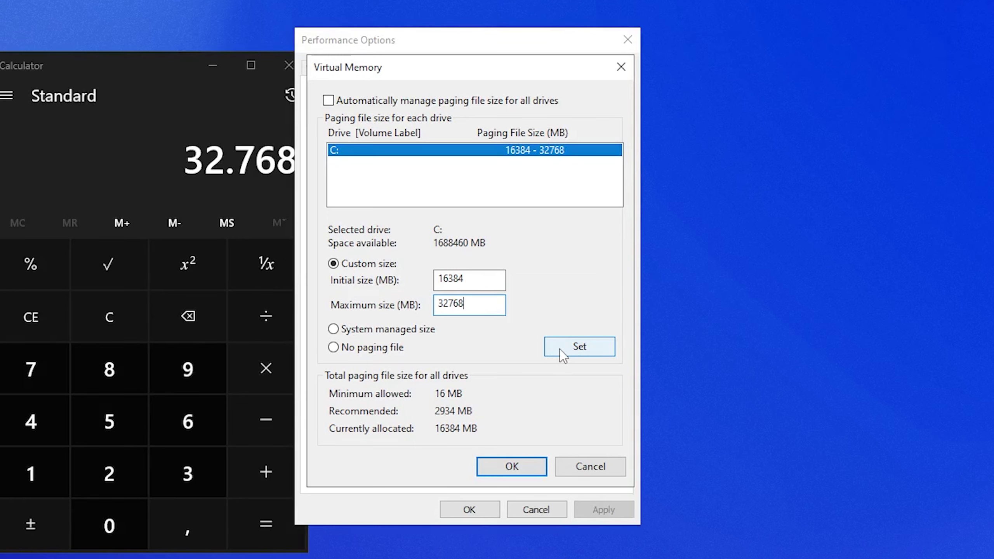
Step: Set the custom 16384–32768 MB paging file and confirm the Virtual Memory dialog
{"action": "left_click", "coordinate": [579, 346]}
{"action": "left_click", "coordinate": [512, 466]}
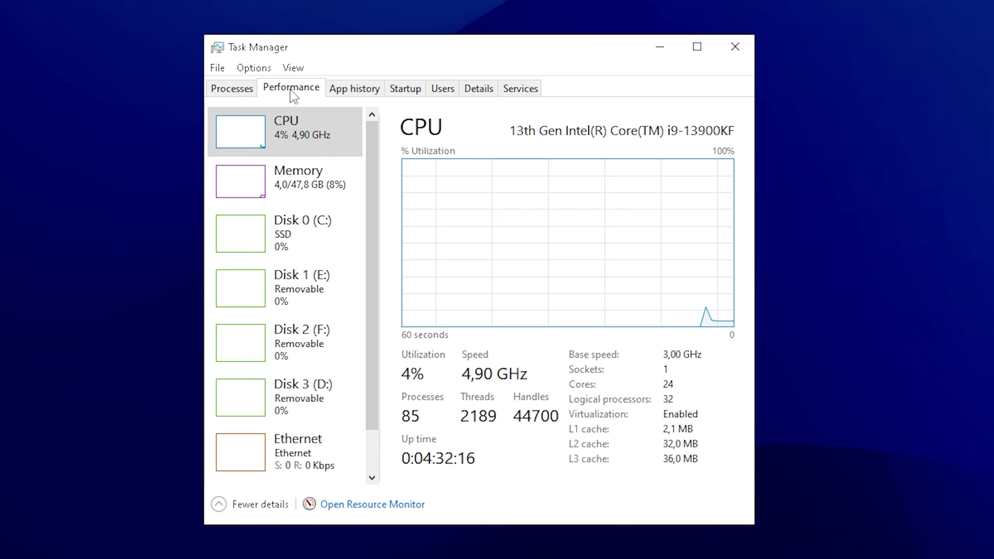
Step: Review Task Manager's Startup list, checking the Chrome, Steam and Edge Update entries, then close it
{"action": "left_click", "coordinate": [300, 133]}
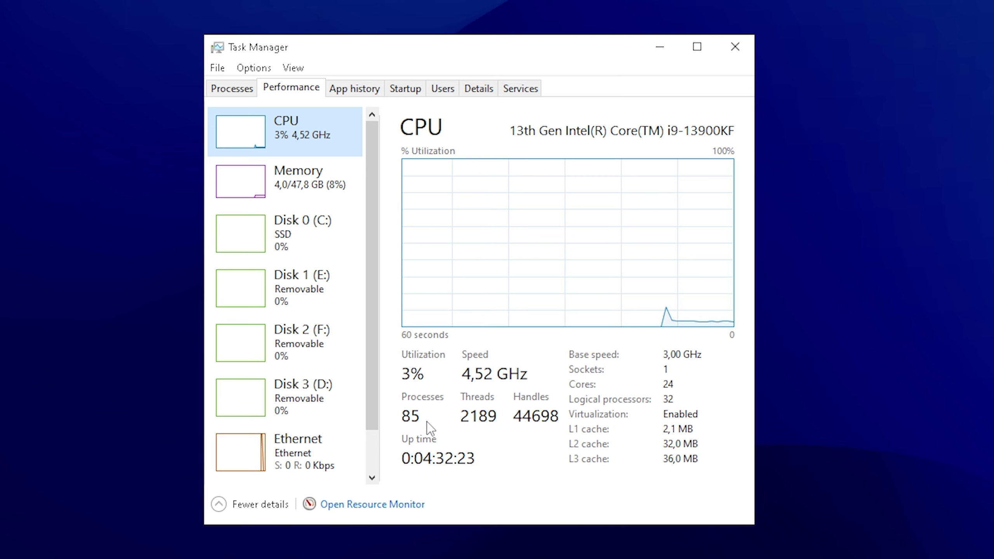
{"action": "left_click", "coordinate": [405, 88]}
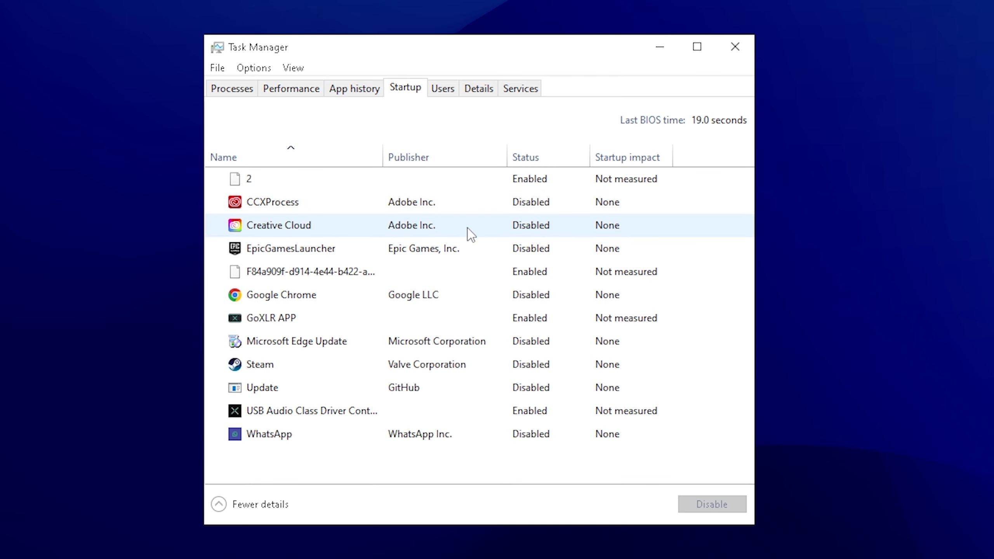
{"action": "left_click", "coordinate": [365, 299]}
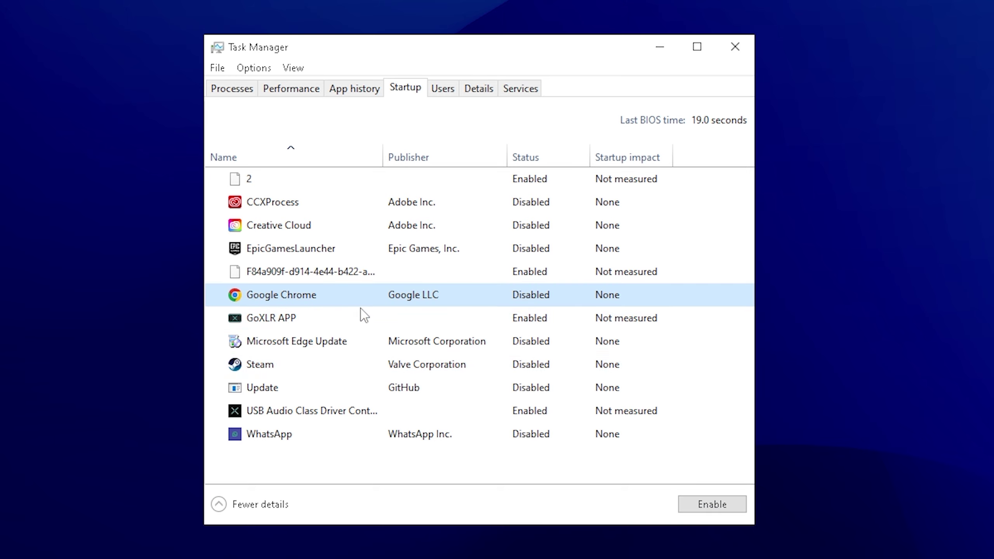
{"action": "left_click", "coordinate": [234, 365]}
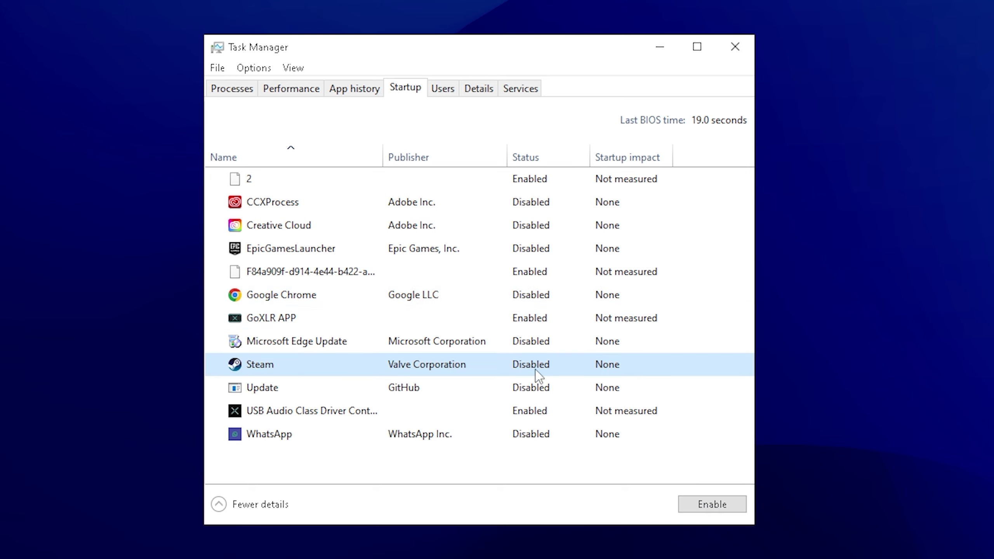
{"action": "left_click", "coordinate": [296, 345]}
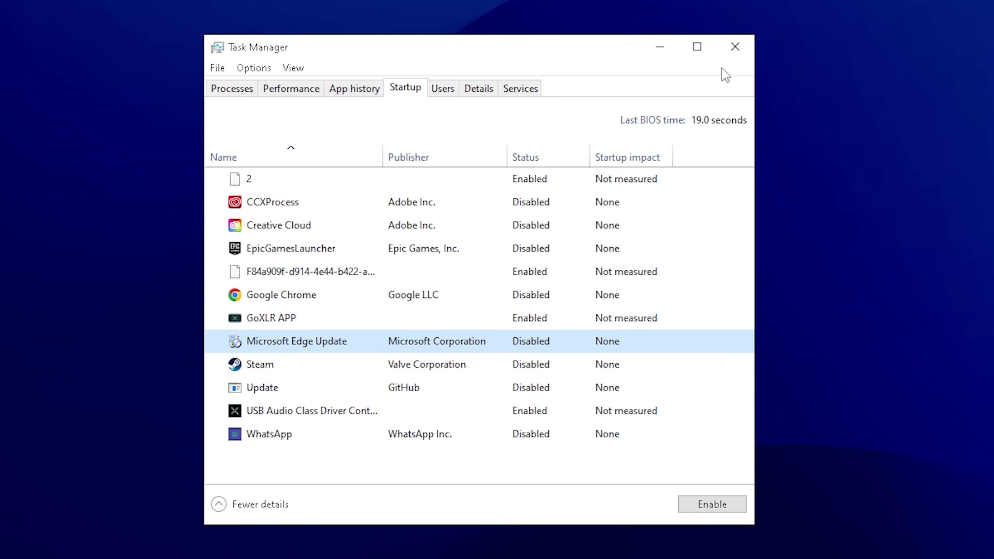
{"action": "left_click", "coordinate": [733, 49]}
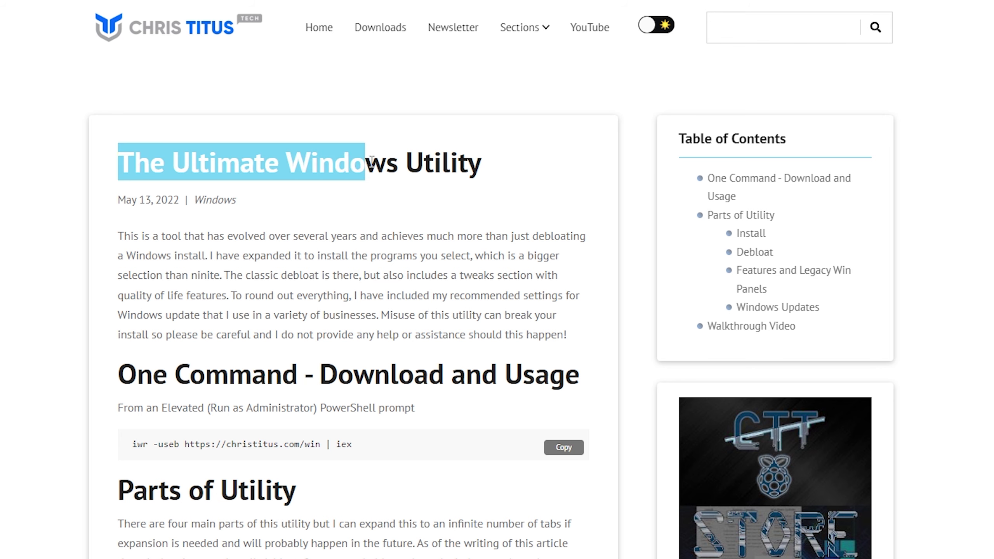
{"action": "left_click_drag", "start_coordinate": [123, 162], "coordinate": [482, 162]}
{"action": "left_click", "coordinate": [455, 167]}
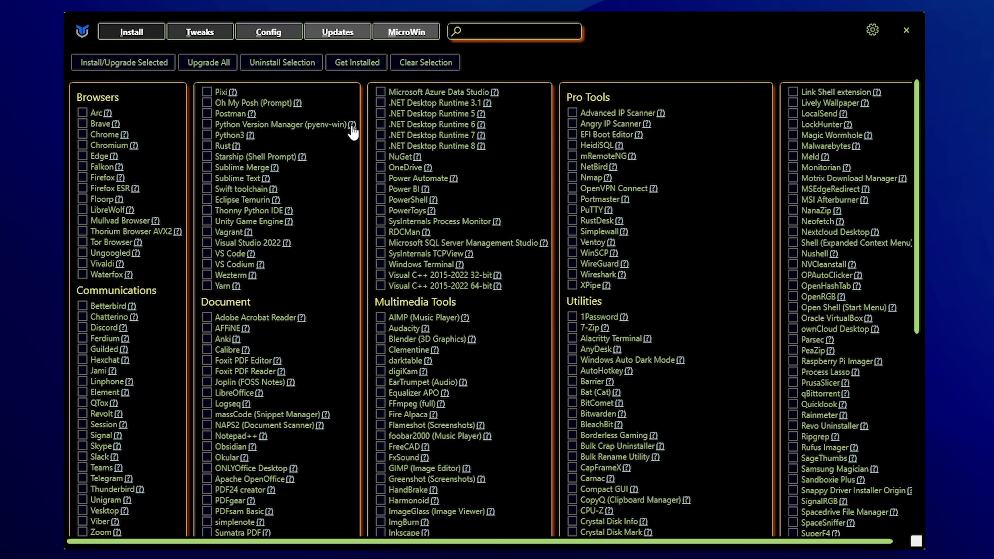
Step: Select the Standard recommended set on WinUtil's Tweaks page
{"action": "left_click", "coordinate": [196, 30]}
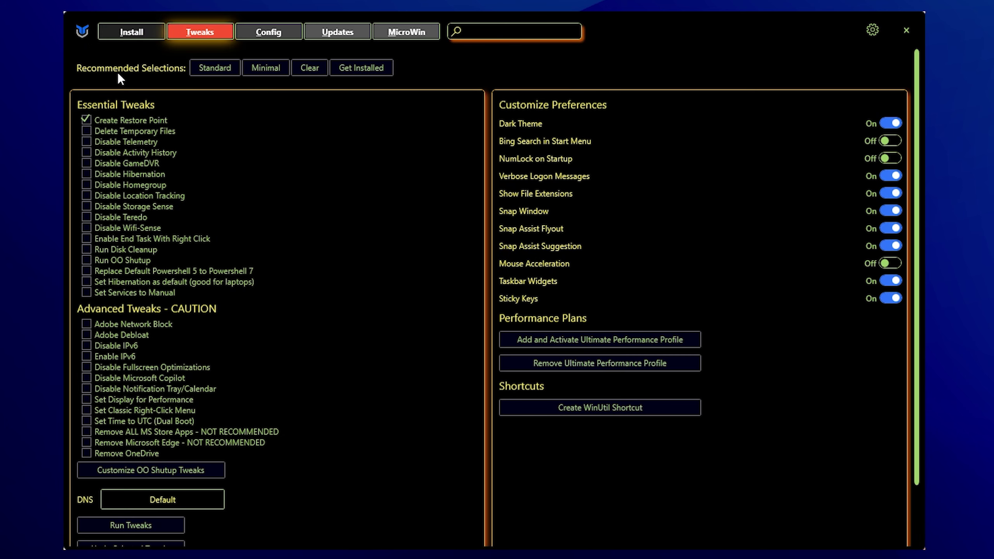
{"action": "left_click", "coordinate": [213, 68]}
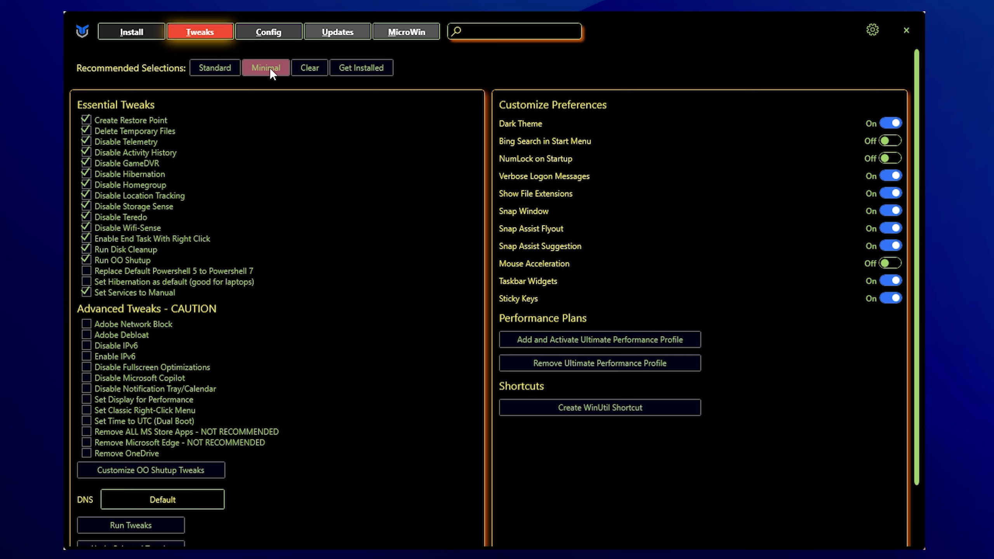
{"action": "left_click", "coordinate": [269, 67]}
{"action": "left_click", "coordinate": [303, 69]}
{"action": "left_click", "coordinate": [214, 68]}
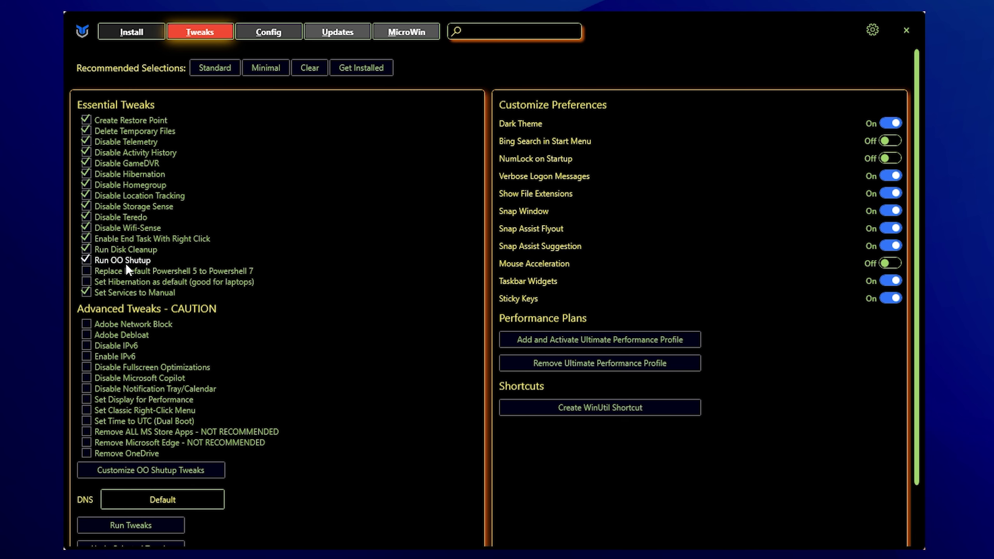
Step: Review the O&O ShutUp10++ privacy settings, then run the selected essential tweaks
{"action": "left_click", "coordinate": [150, 471]}
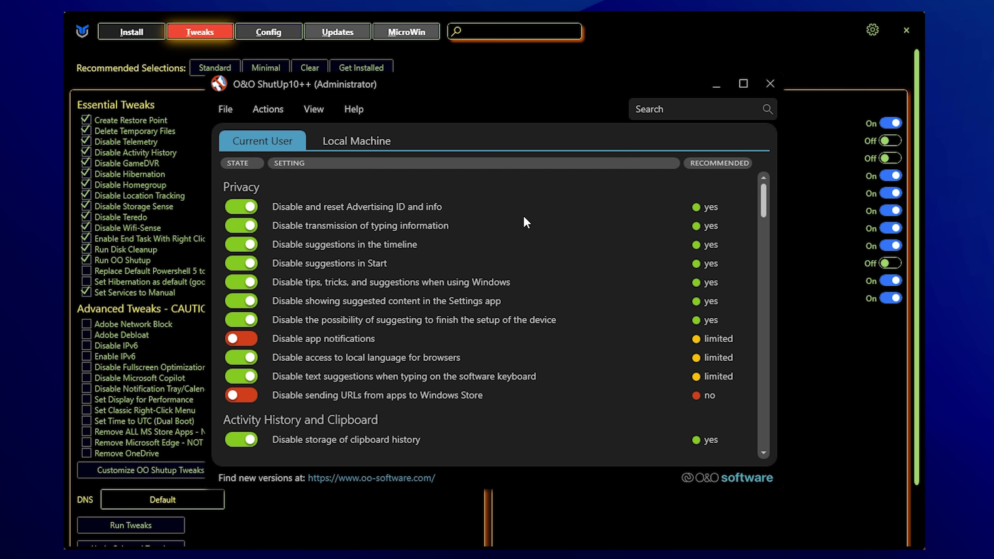
{"action": "scroll", "coordinate": [521, 215], "scroll_direction": "down", "scroll_amount": 5}
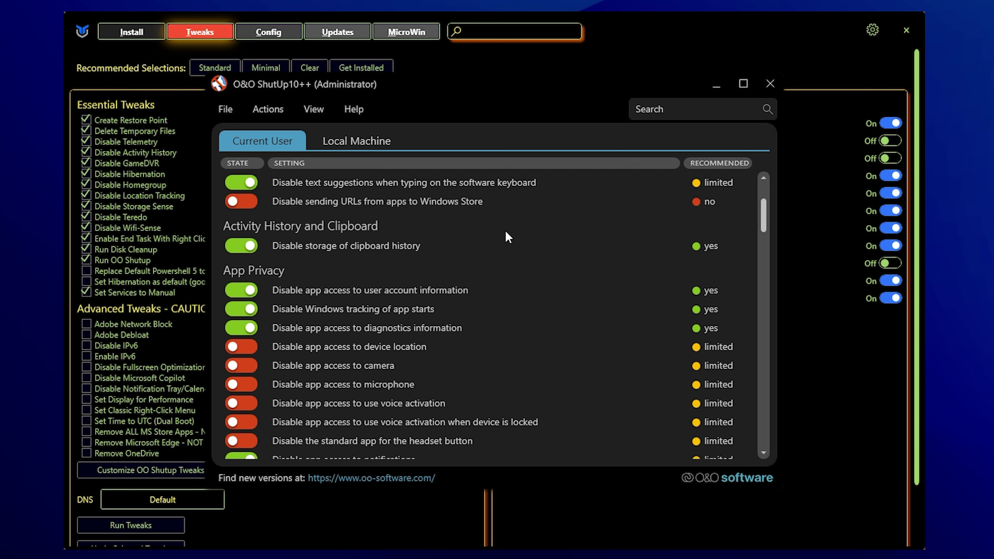
{"action": "scroll", "coordinate": [505, 230], "scroll_direction": "down", "scroll_amount": 5}
{"action": "scroll", "coordinate": [507, 248], "scroll_direction": "down", "scroll_amount": 5}
{"action": "left_click", "coordinate": [770, 83]}
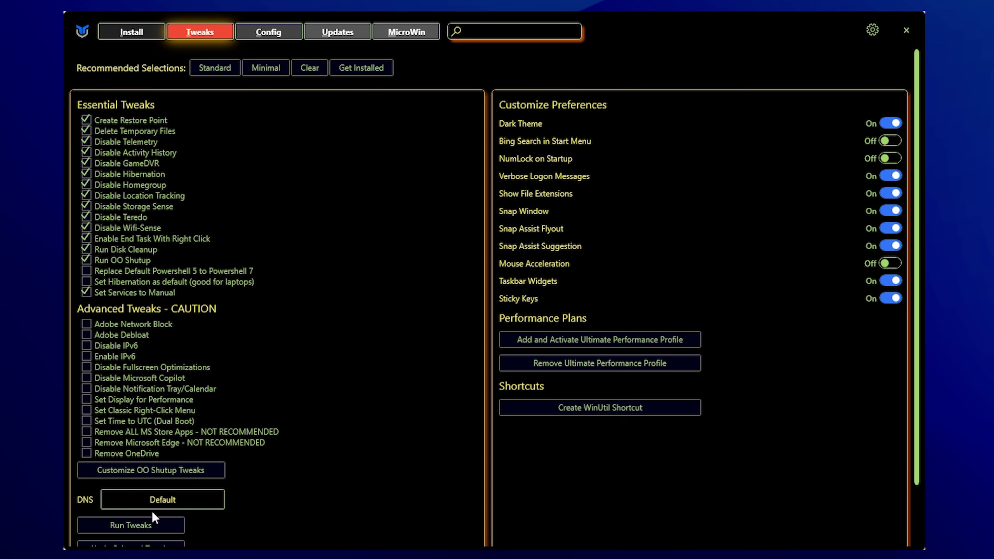
{"action": "left_click", "coordinate": [109, 527]}
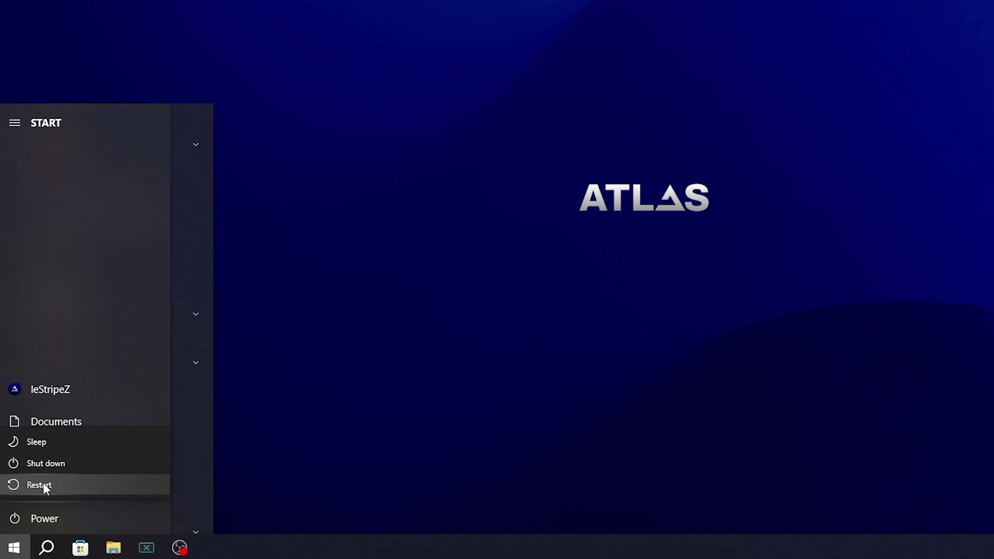
Step: Restart the PC, then submit Clean Cache.cmd to VirusTotal for a 0/62 clean scan
{"action": "left_click", "coordinate": [70, 485]}
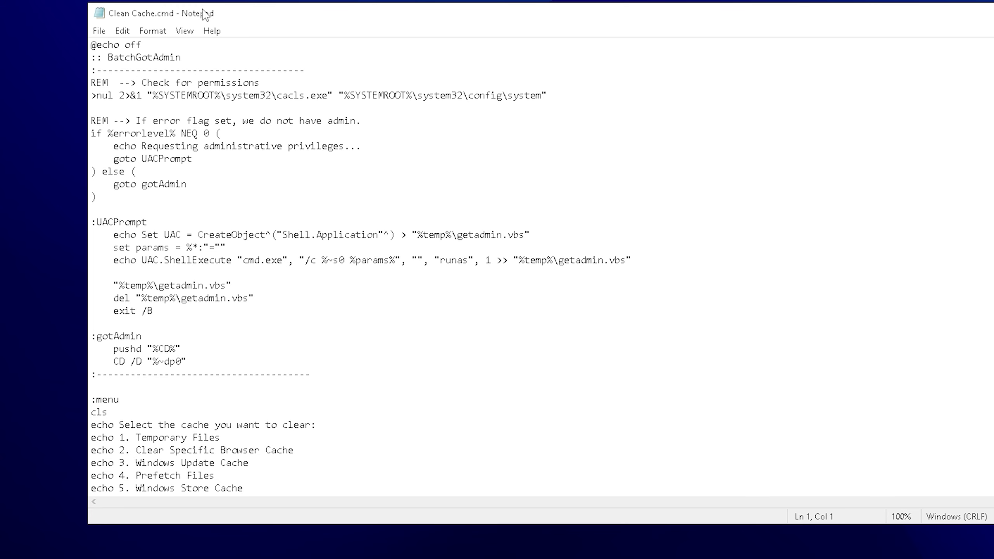
{"action": "scroll", "coordinate": [233, 178], "scroll_direction": "down", "scroll_amount": 8}
{"action": "scroll", "coordinate": [233, 179], "scroll_direction": "down", "scroll_amount": 8}
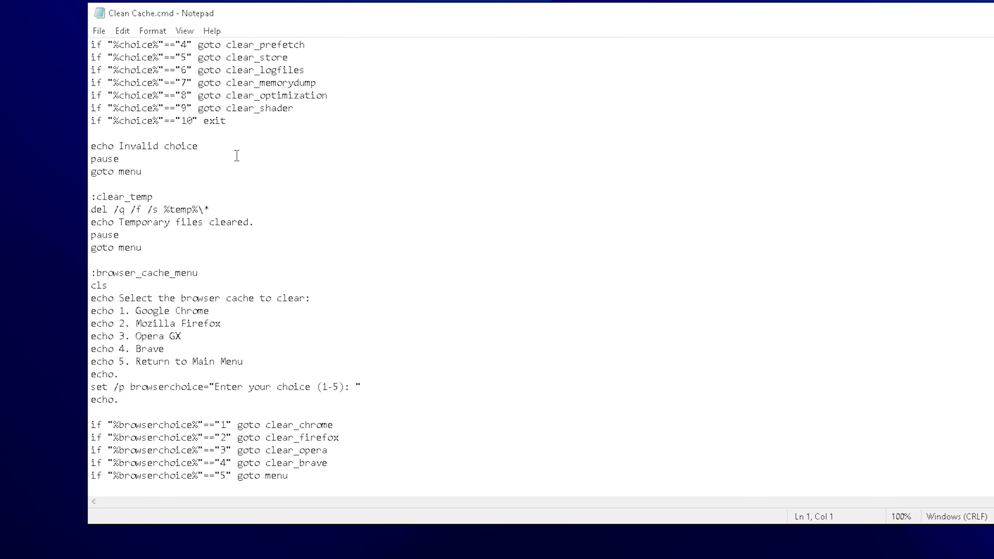
{"action": "scroll", "coordinate": [234, 179], "scroll_direction": "down", "scroll_amount": 8}
{"action": "scroll", "coordinate": [234, 179], "scroll_direction": "down", "scroll_amount": 8}
{"action": "scroll", "coordinate": [234, 179], "scroll_direction": "down", "scroll_amount": 2}
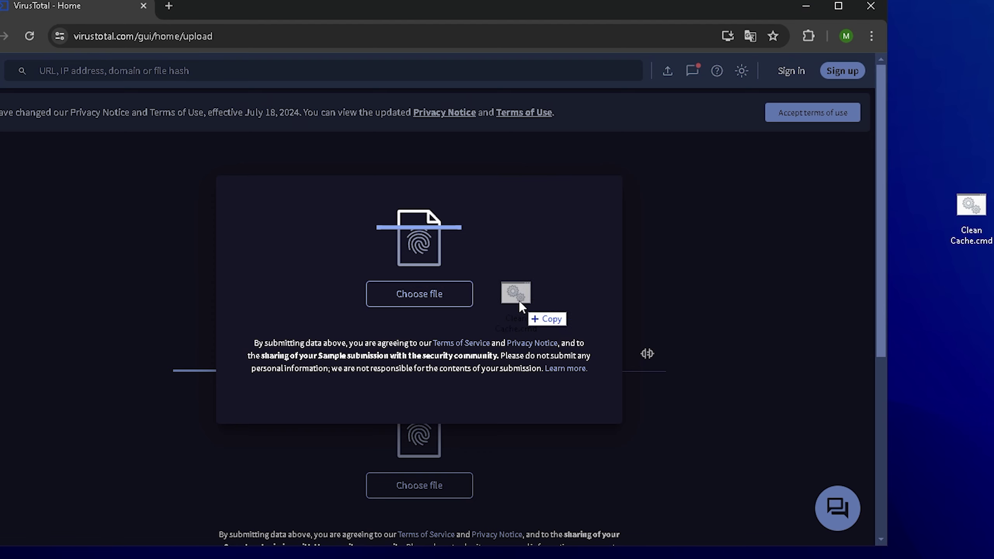
{"action": "left_click_drag", "start_coordinate": [519, 300], "coordinate": [519, 300]}
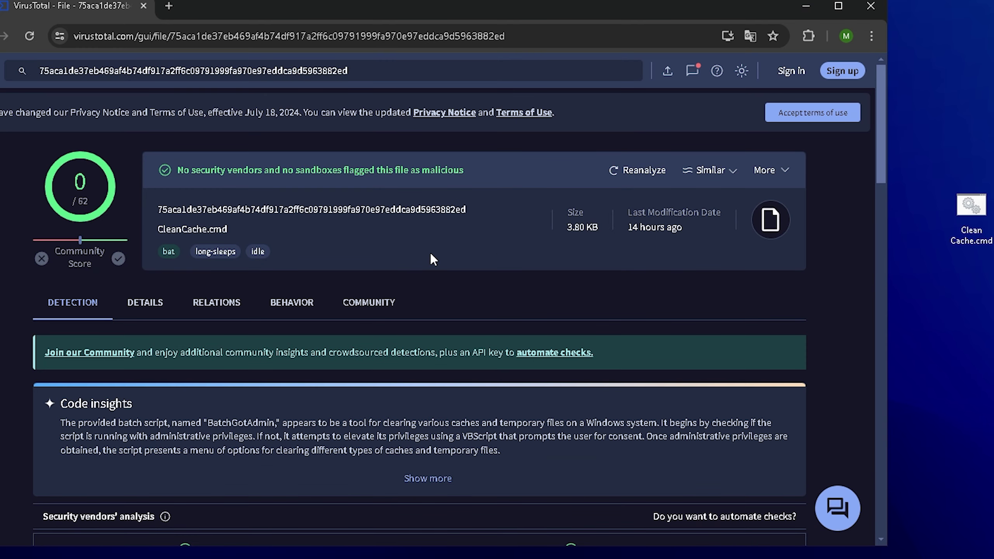
{"action": "scroll", "coordinate": [430, 253], "scroll_direction": "down", "scroll_amount": 3}
{"action": "scroll", "coordinate": [403, 244], "scroll_direction": "up", "scroll_amount": 3}
{"action": "scroll", "coordinate": [384, 236], "scroll_direction": "down", "scroll_amount": 5}
{"action": "scroll", "coordinate": [332, 226], "scroll_direction": "down", "scroll_amount": 3}
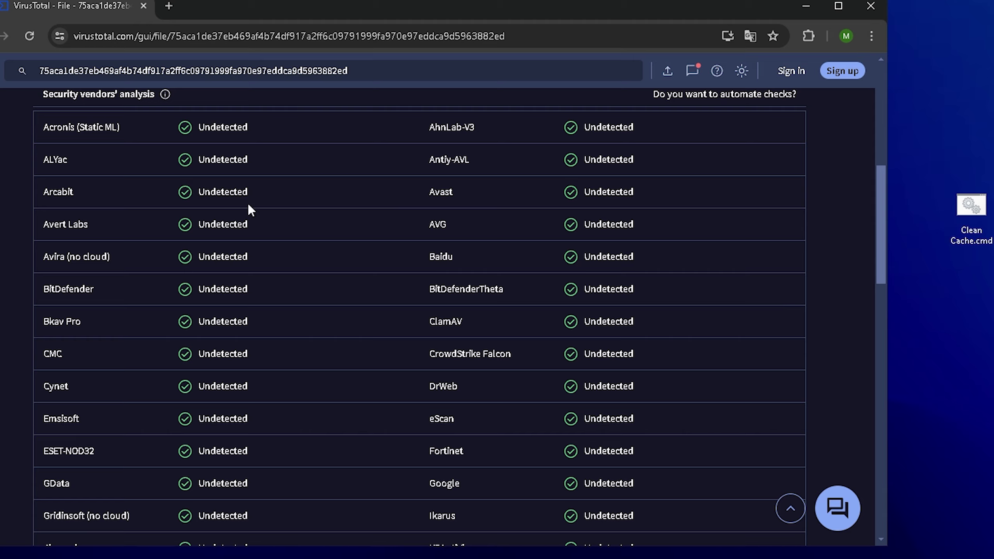
{"action": "scroll", "coordinate": [289, 255], "scroll_direction": "down", "scroll_amount": 1}
{"action": "scroll", "coordinate": [295, 249], "scroll_direction": "down", "scroll_amount": 2}
{"action": "scroll", "coordinate": [304, 251], "scroll_direction": "up", "scroll_amount": 5}
{"action": "scroll", "coordinate": [308, 252], "scroll_direction": "up", "scroll_amount": 5}
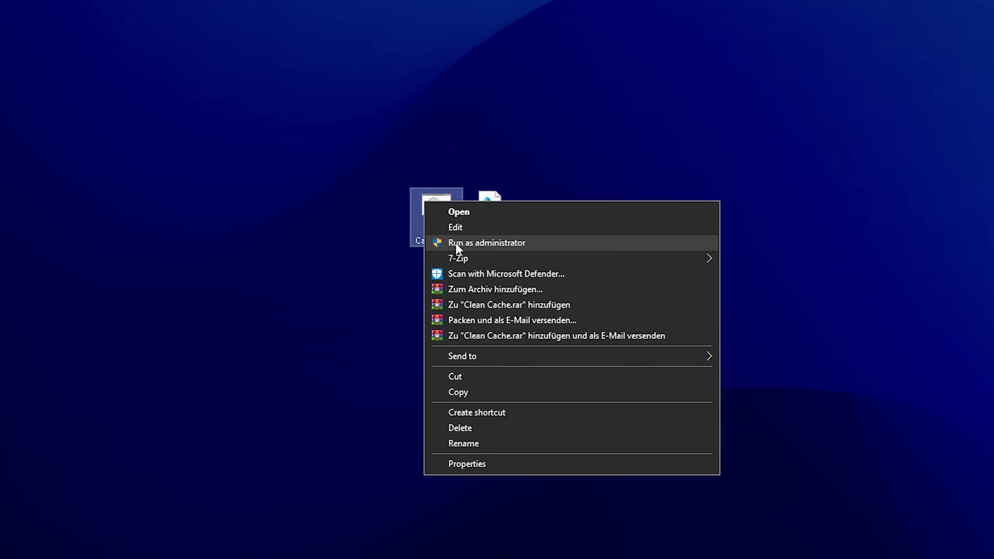
Step: Launch Clean Cache.cmd as administrator and allow it through UAC
{"action": "left_click", "coordinate": [468, 243]}
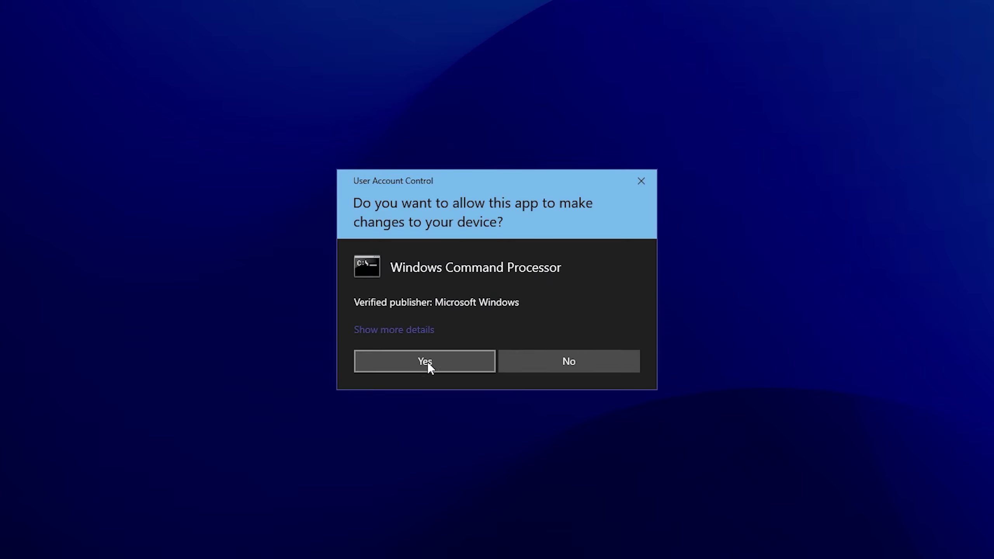
{"action": "left_click", "coordinate": [427, 362]}
{"action": "left_click_drag", "start_coordinate": [462, 123], "coordinate": [464, 125]}
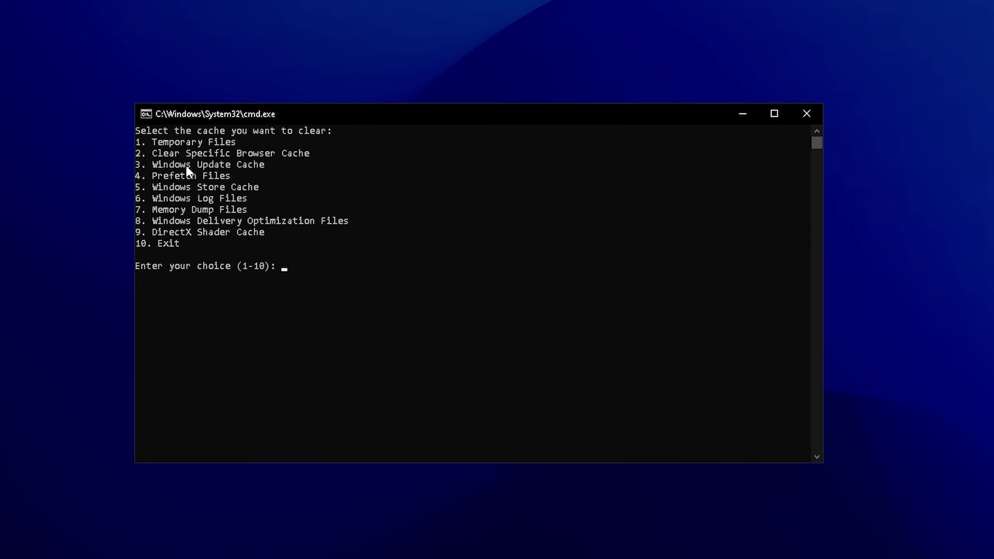
{"action": "type", "text": "1"}
Step: Clear temporary files, Delivery Optimization files and the DirectX Shader Cache (options 1, 8, 9)
{"action": "key", "text": "Return"}
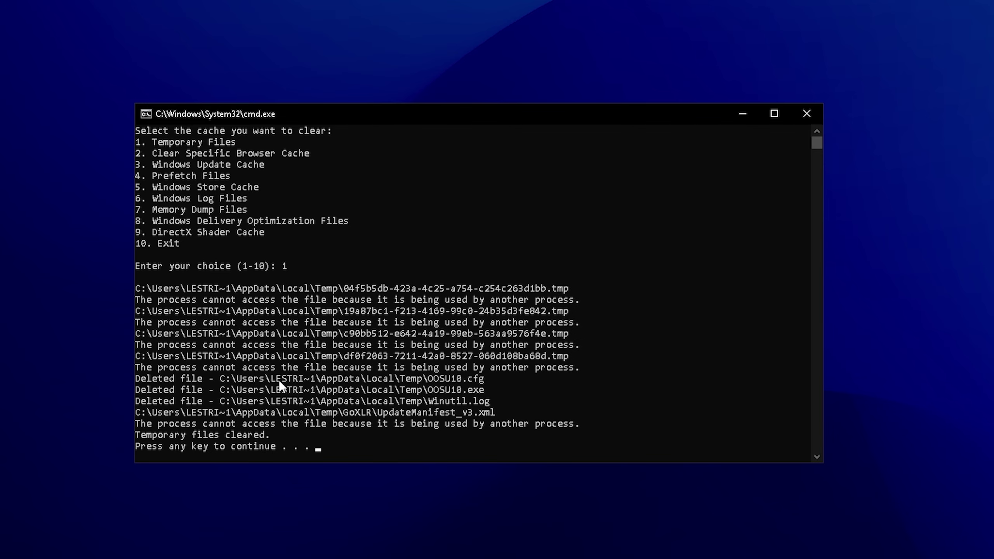
{"action": "key", "text": "Return"}
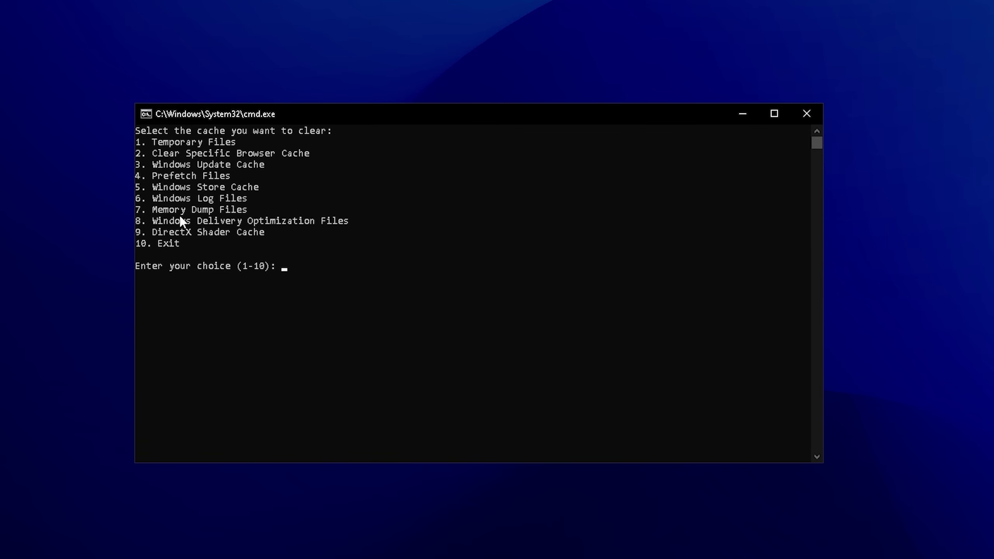
{"action": "type", "text": "8"}
{"action": "key", "text": "Return"}
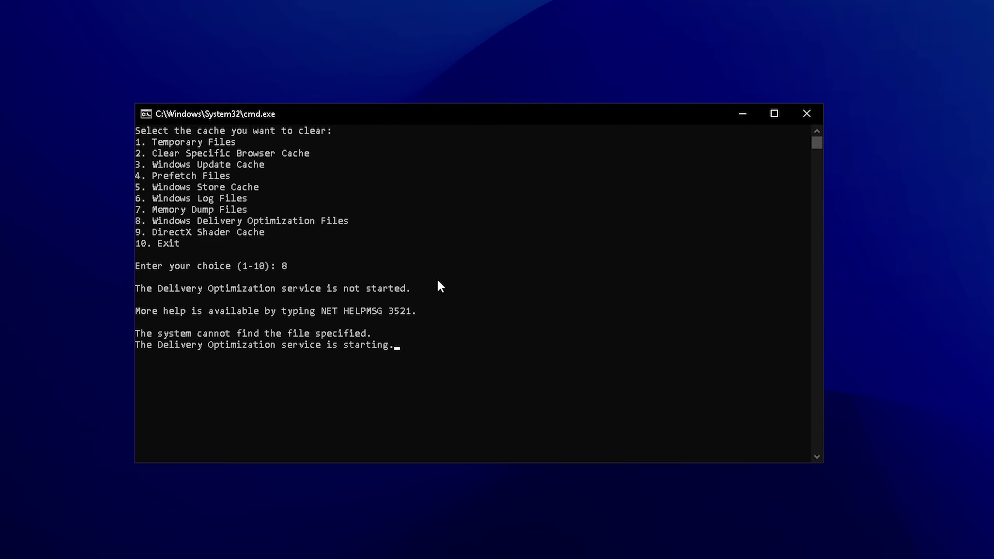
{"action": "key", "text": "Return"}
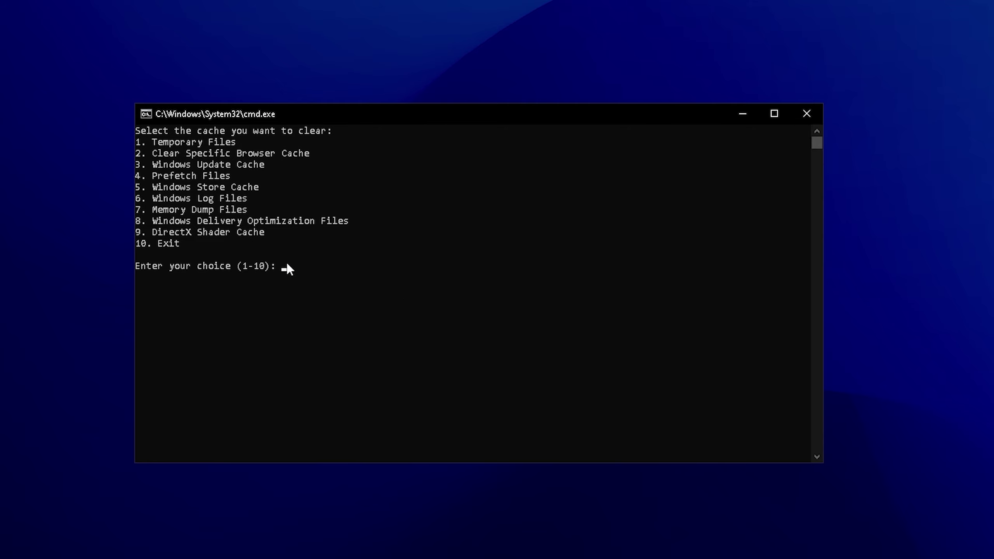
{"action": "type", "text": "9"}
{"action": "key", "text": "Return"}
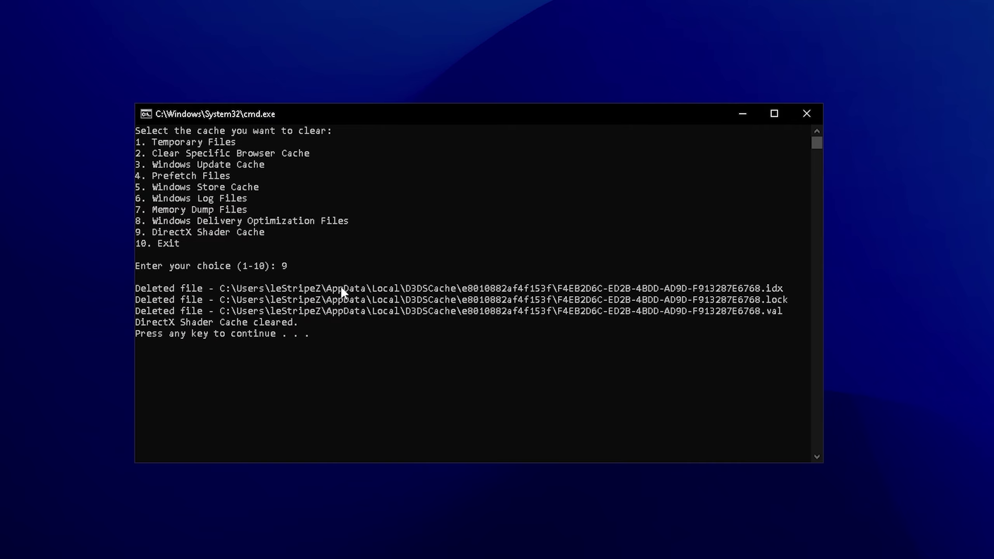
{"action": "key", "text": "Return"}
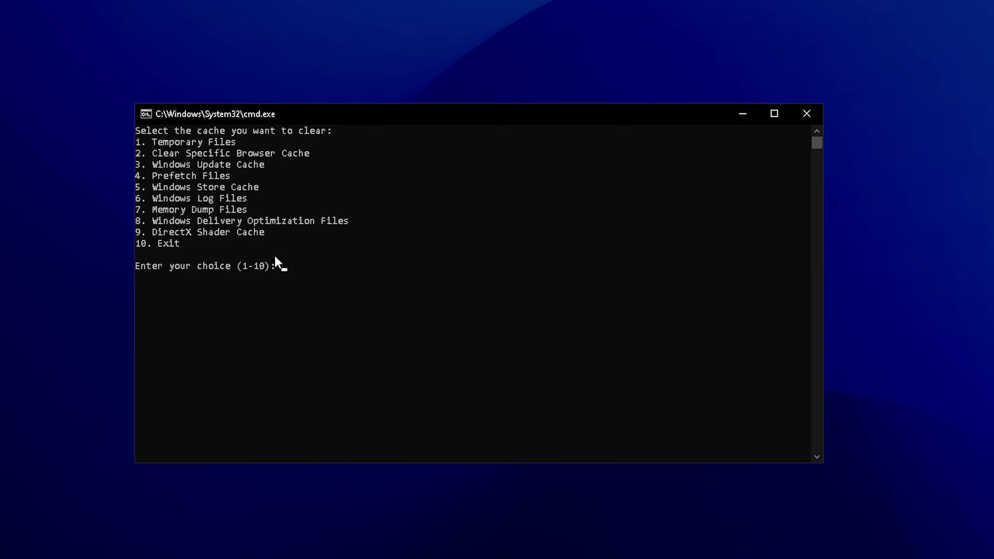
{"action": "type", "text": "10"}
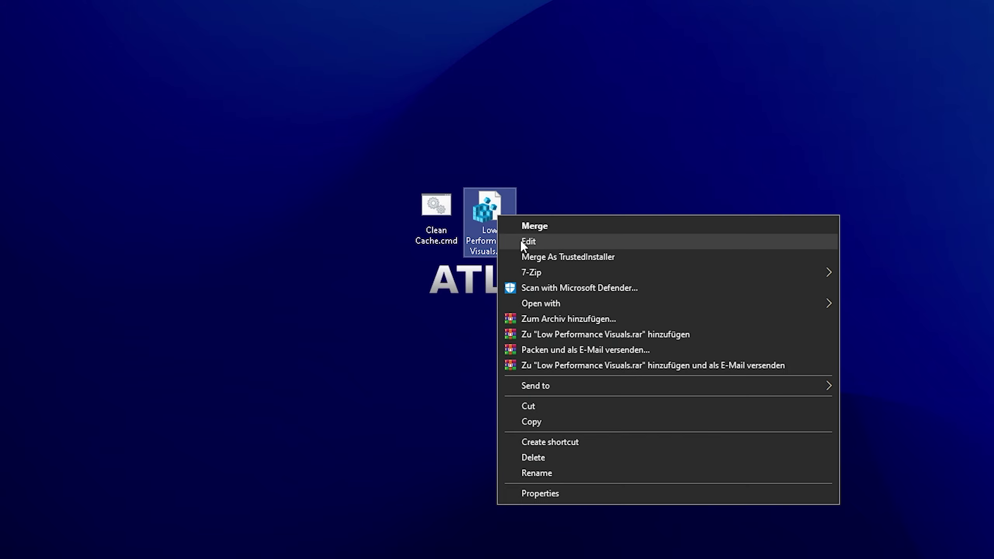
Step: Merge Low Performance Visuals.reg into the registry, accepting the UAC and Registry Editor prompts
{"action": "left_click", "coordinate": [527, 242]}
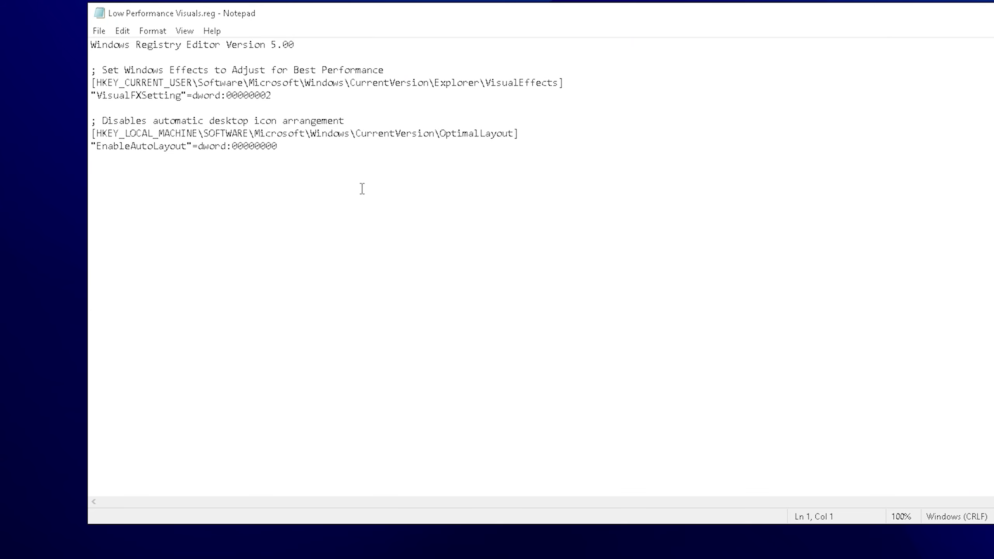
{"action": "left_click_drag", "start_coordinate": [486, 83], "coordinate": [567, 83]}
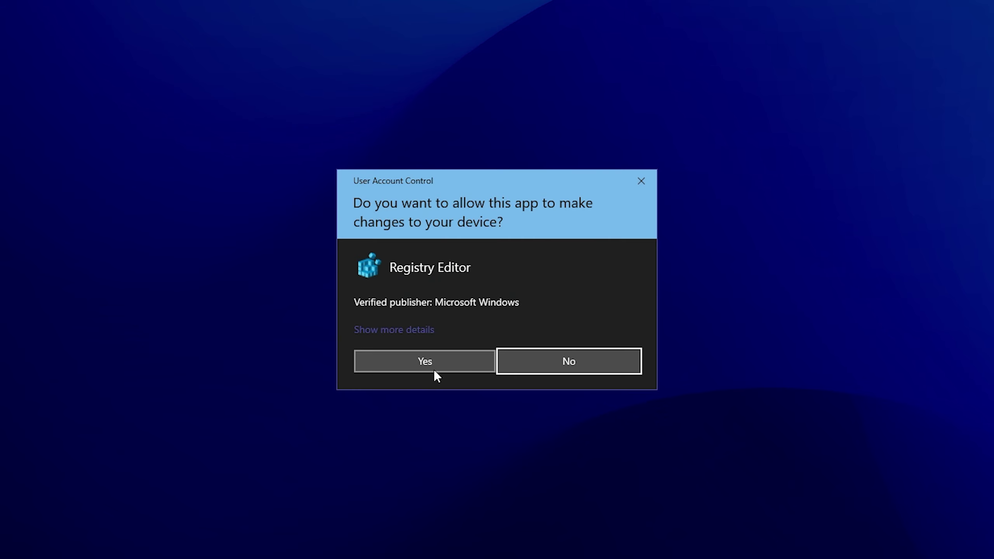
{"action": "left_click", "coordinate": [435, 361]}
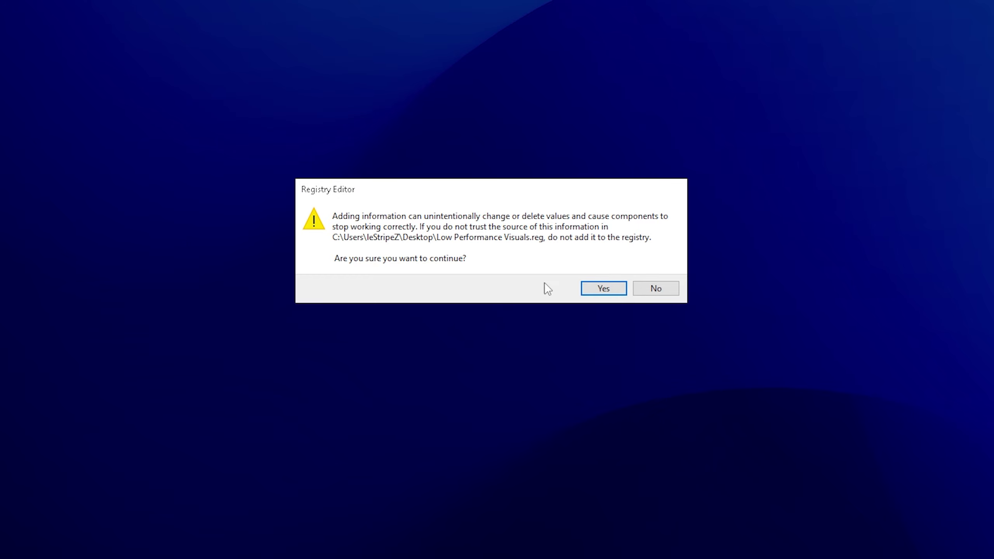
{"action": "left_click", "coordinate": [603, 289]}
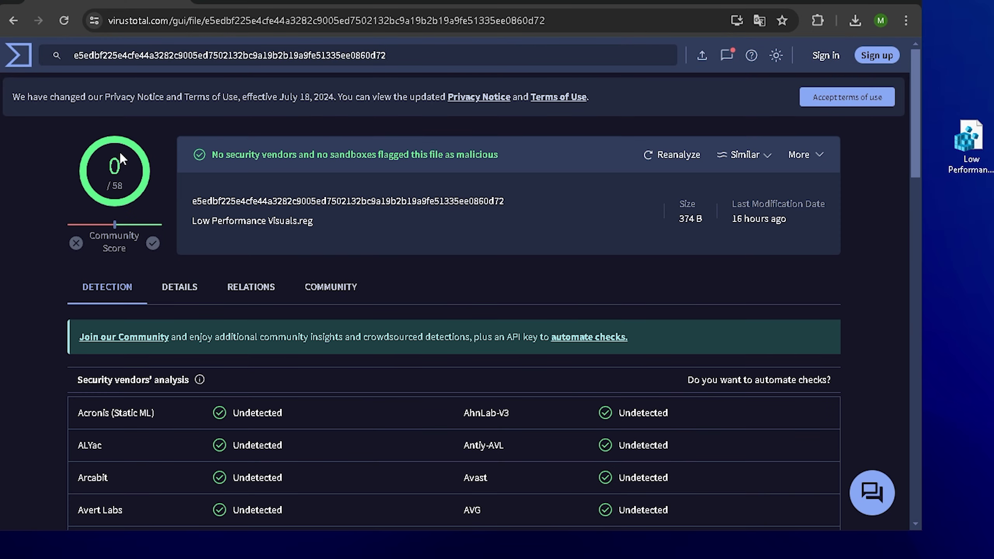
{"action": "scroll", "coordinate": [358, 242], "scroll_direction": "down", "scroll_amount": 5}
{"action": "scroll", "coordinate": [358, 243], "scroll_direction": "down", "scroll_amount": 5}
{"action": "scroll", "coordinate": [357, 242], "scroll_direction": "down", "scroll_amount": 3}
{"action": "scroll", "coordinate": [374, 242], "scroll_direction": "up", "scroll_amount": 10}
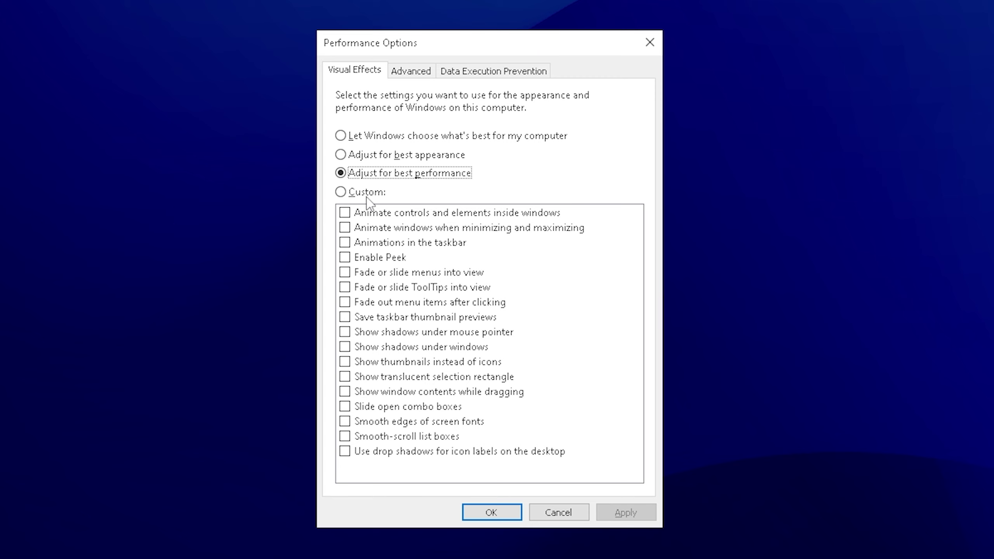
Step: Re-enable 'Show thumbnails instead of icons', apply and confirm the Performance Options, then select the desktop files
{"action": "left_click", "coordinate": [388, 363]}
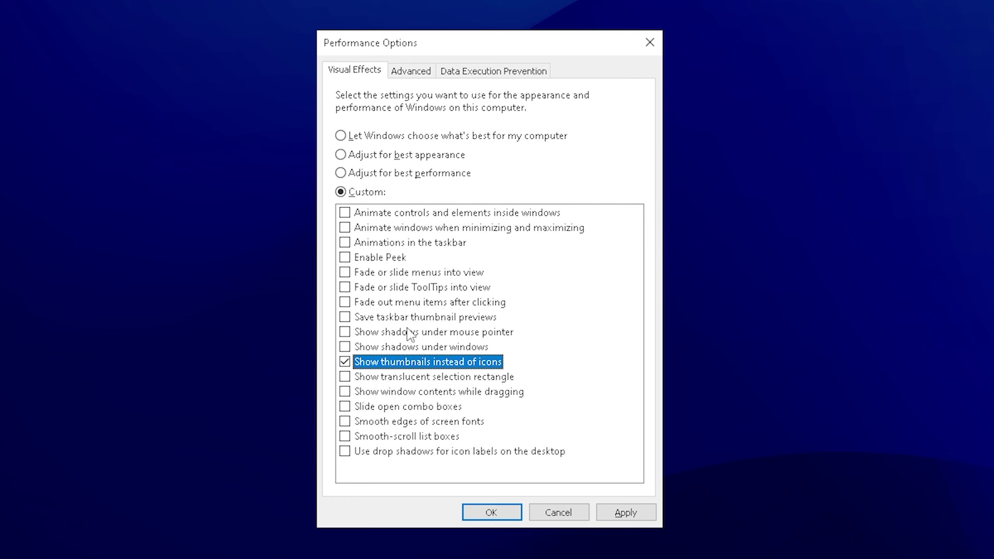
{"action": "left_click", "coordinate": [626, 513]}
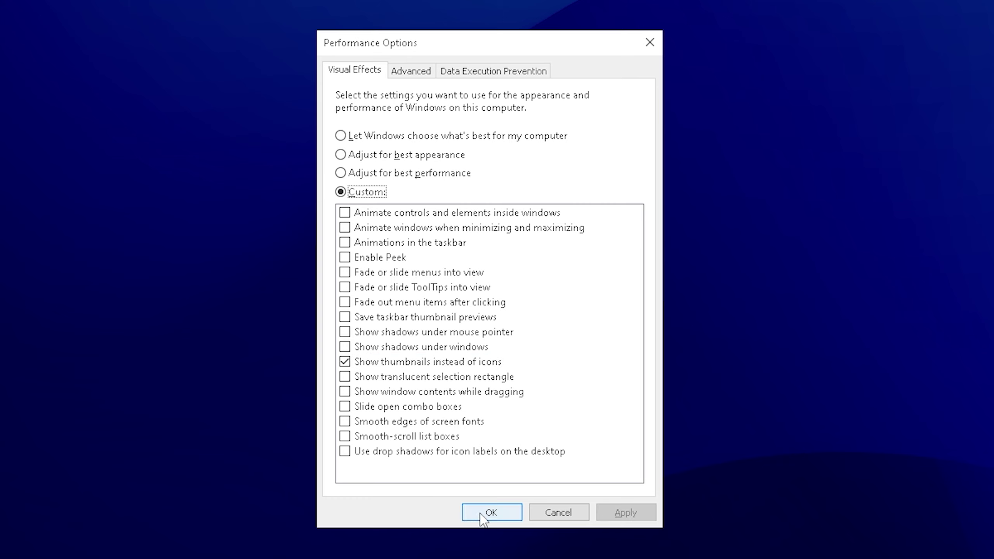
{"action": "left_click", "coordinate": [491, 513]}
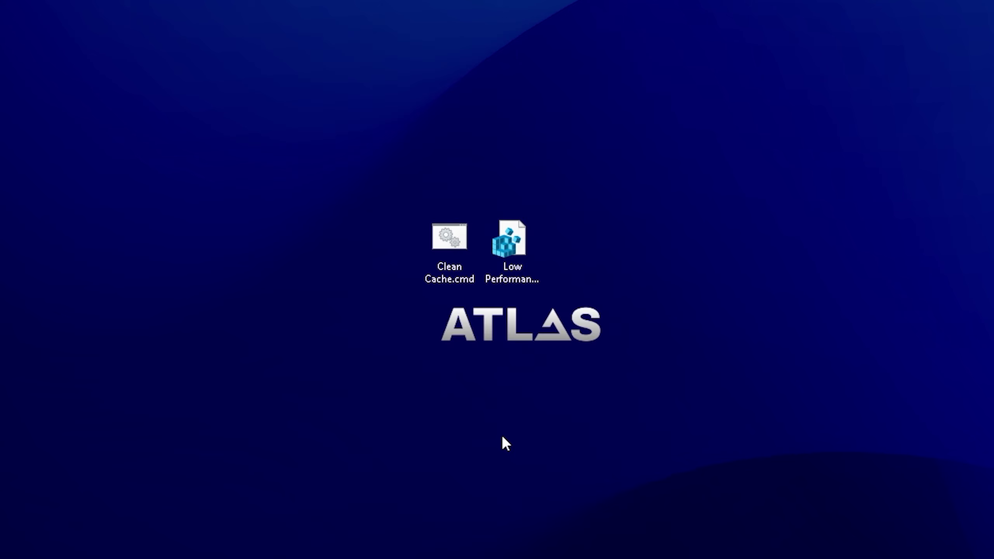
{"action": "left_click_drag", "start_coordinate": [303, 138], "coordinate": [751, 412]}
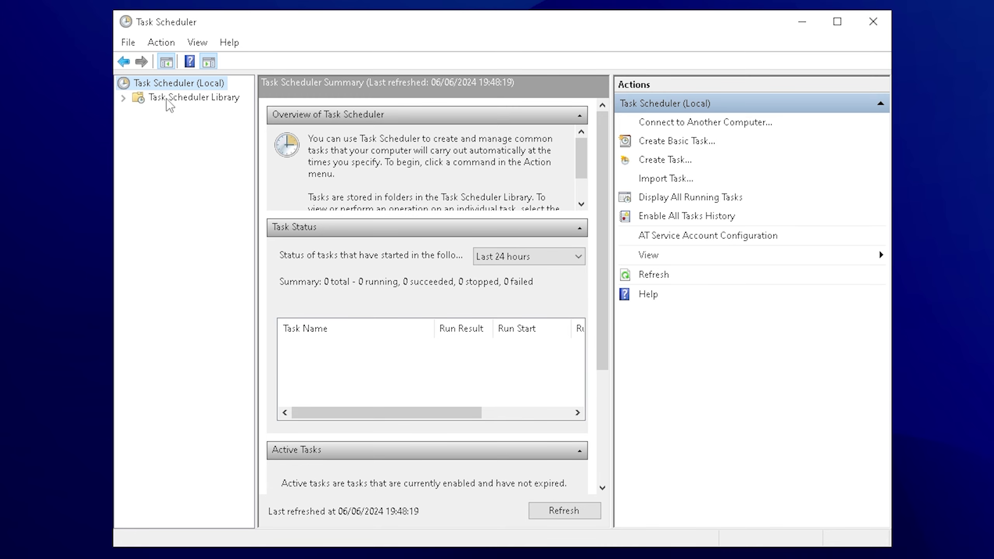
Step: Disable both MicrosoftEdgeUpdate scheduled tasks from the Task Scheduler Library's Actions pane
{"action": "left_click", "coordinate": [194, 97]}
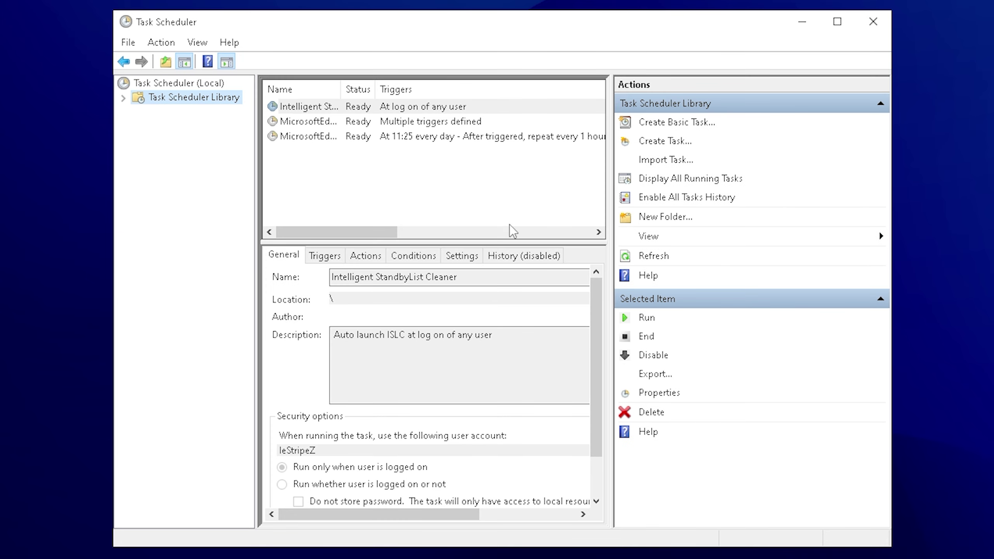
{"action": "left_click_drag", "start_coordinate": [466, 187], "coordinate": [322, 106]}
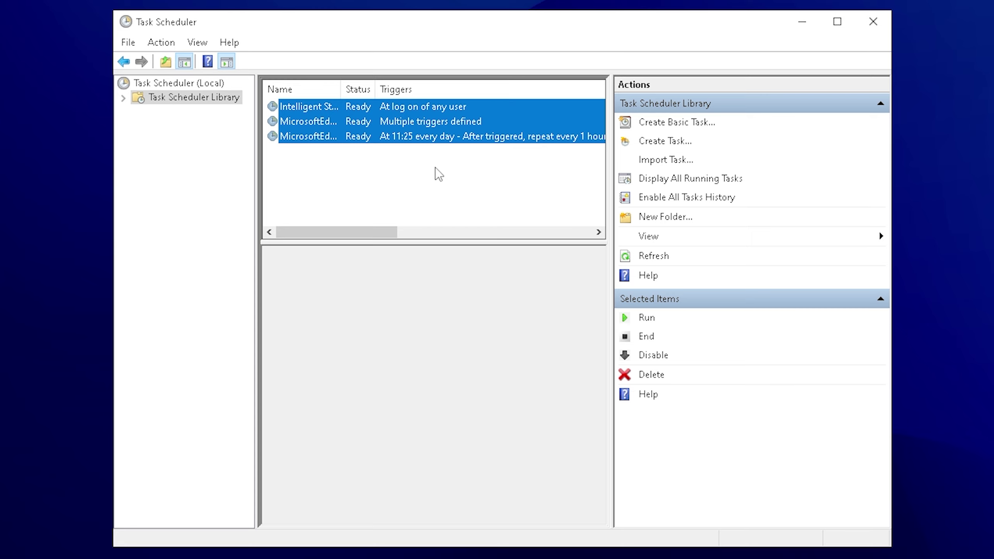
{"action": "left_click", "coordinate": [424, 178]}
{"action": "left_click", "coordinate": [311, 123]}
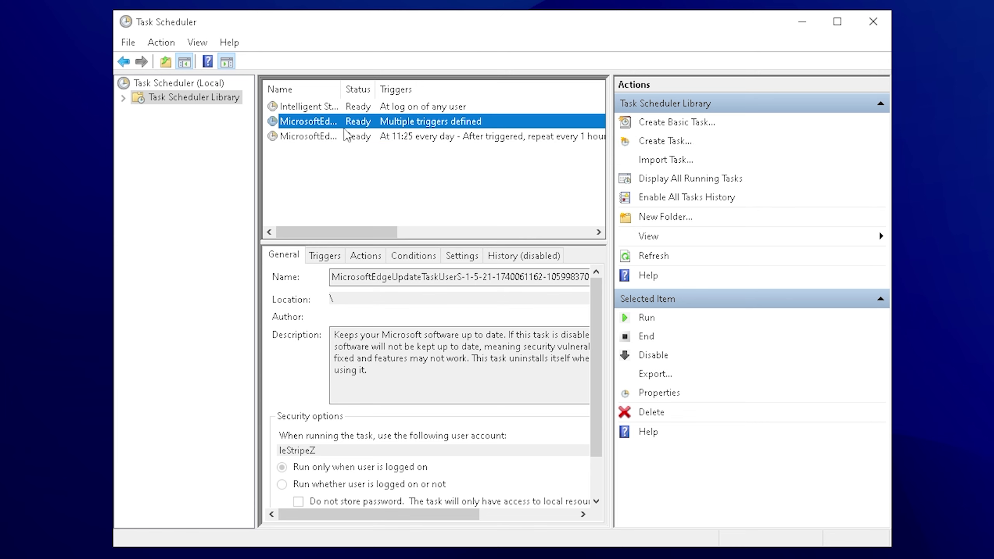
{"action": "left_click", "coordinate": [653, 355]}
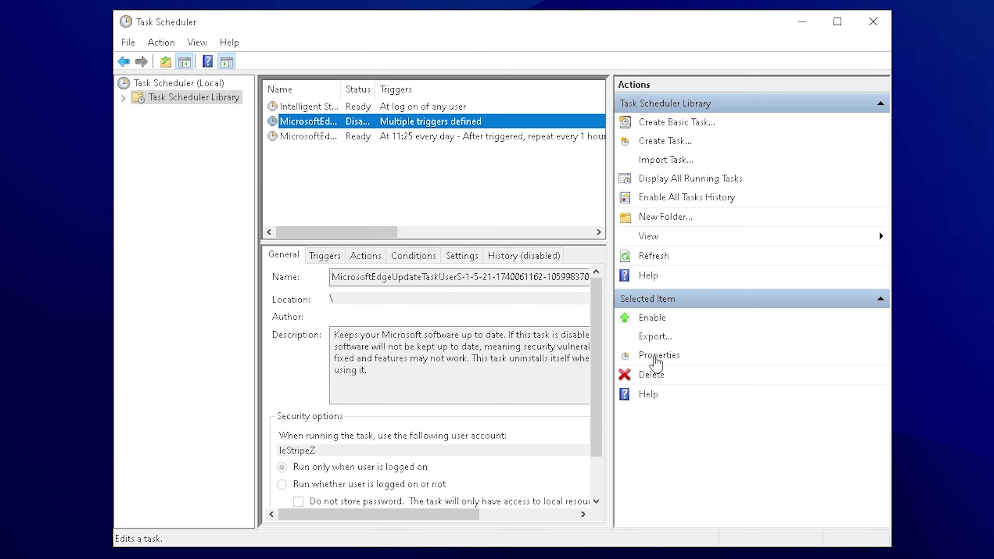
{"action": "left_click", "coordinate": [310, 137]}
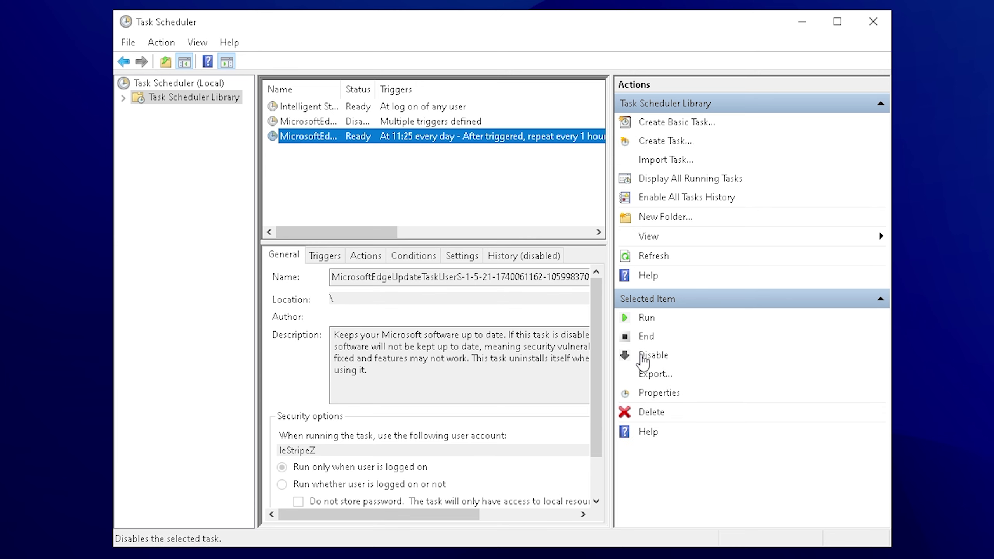
{"action": "left_click", "coordinate": [644, 357]}
Step: Review the Intelligent StandbyList Cleaner and Edge tasks, re-enabling then disabling the multi-trigger Edge task again
{"action": "left_click", "coordinate": [309, 106]}
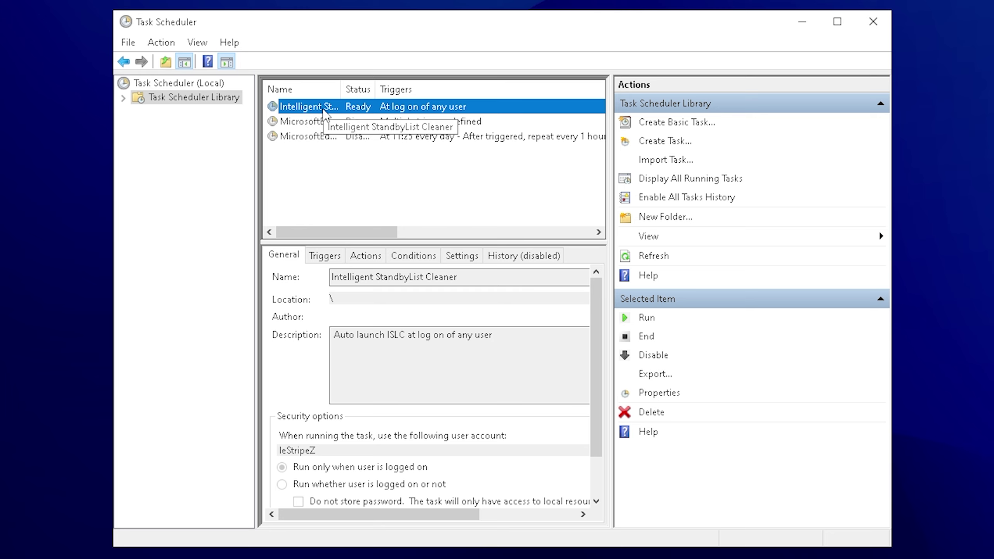
{"action": "left_click", "coordinate": [309, 137]}
{"action": "left_click", "coordinate": [380, 184]}
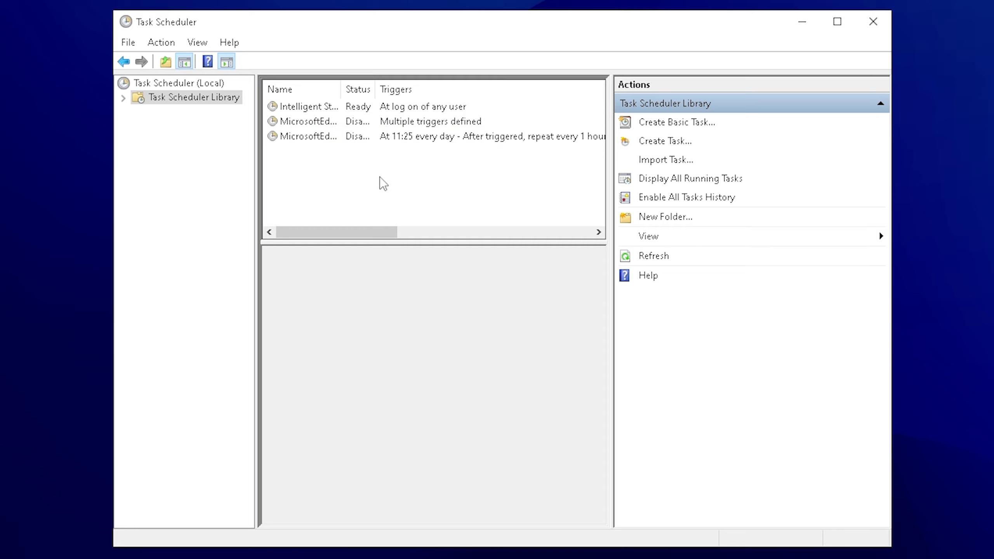
{"action": "left_click", "coordinate": [342, 137]}
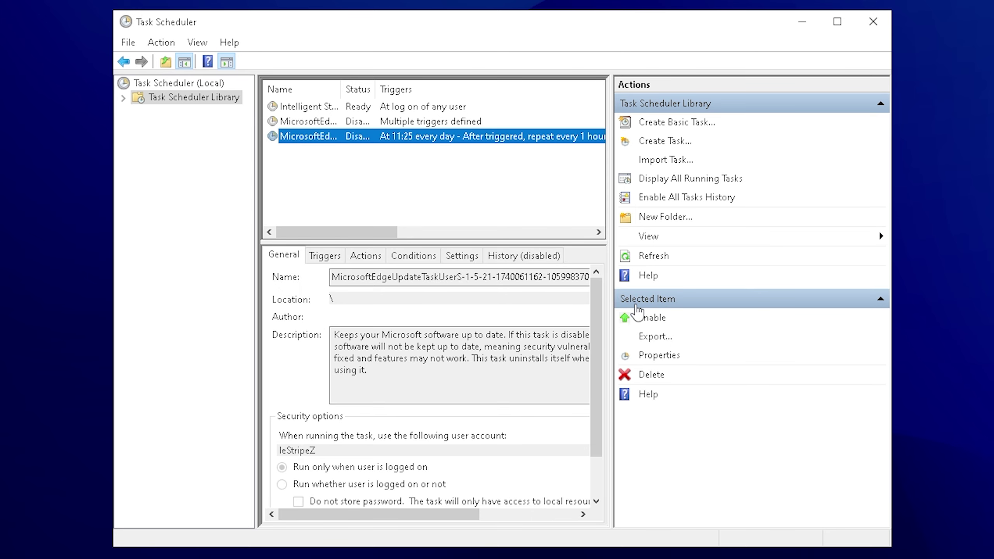
{"action": "left_click", "coordinate": [433, 122]}
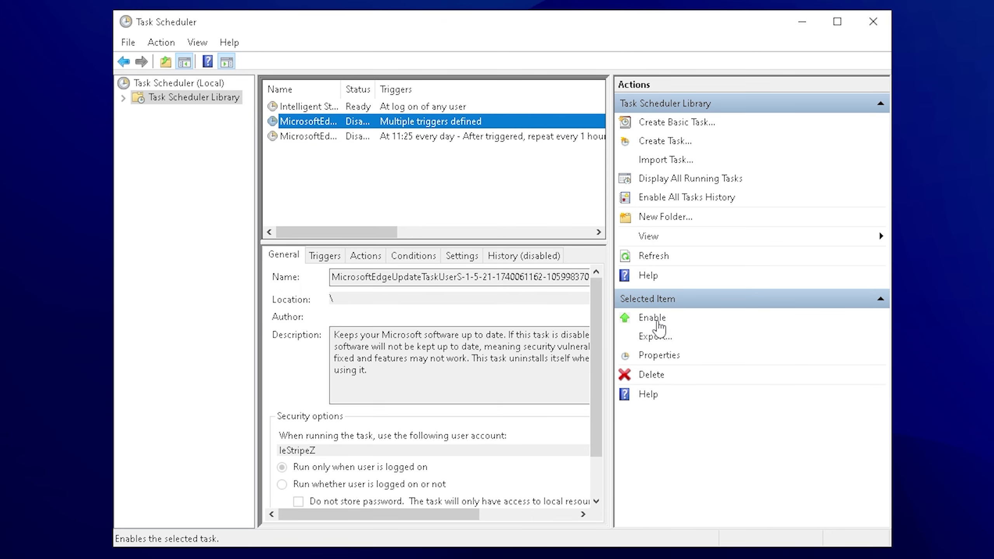
{"action": "left_click", "coordinate": [652, 318]}
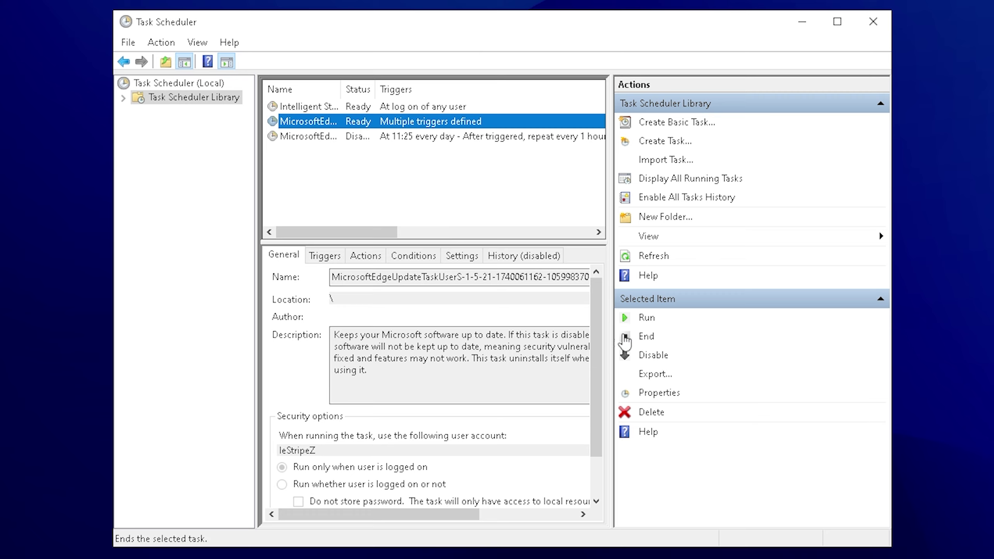
{"action": "left_click", "coordinate": [659, 358]}
{"action": "left_click", "coordinate": [352, 179]}
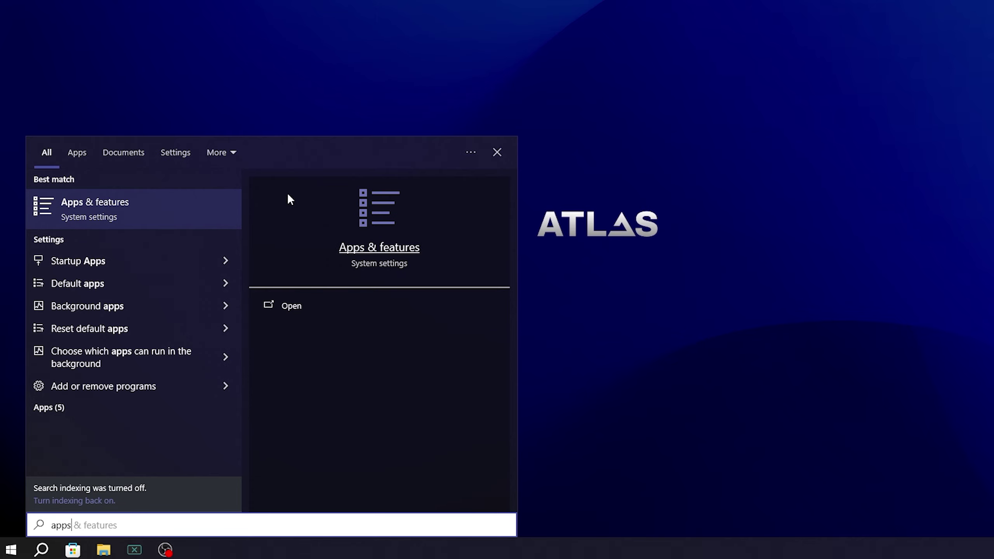
Step: Open Apps & features from search and switch to the Startup apps list
{"action": "left_click", "coordinate": [106, 206]}
{"action": "scroll", "coordinate": [606, 278], "scroll_direction": "down", "scroll_amount": 3}
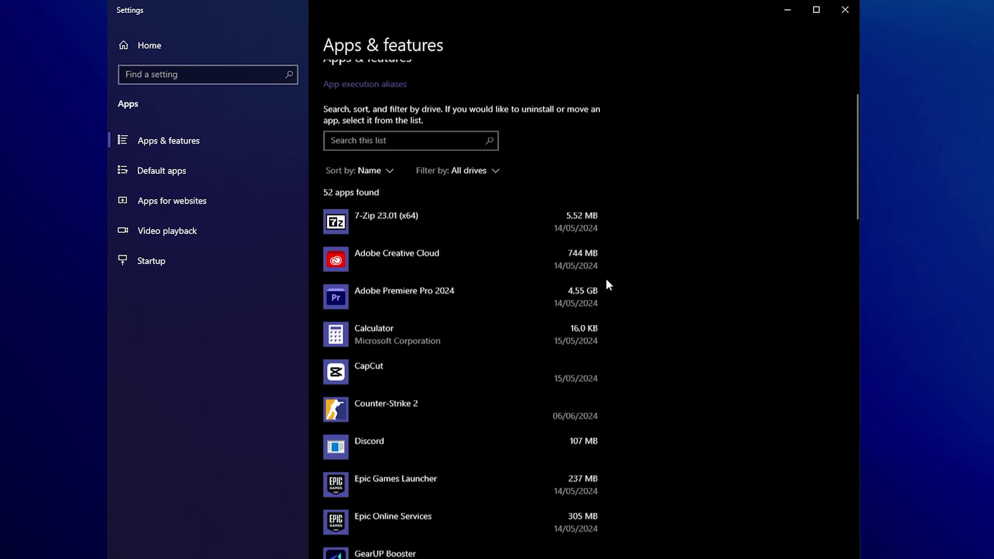
{"action": "scroll", "coordinate": [595, 258], "scroll_direction": "down", "scroll_amount": 2}
{"action": "scroll", "coordinate": [595, 258], "scroll_direction": "down", "scroll_amount": 2}
{"action": "scroll", "coordinate": [613, 265], "scroll_direction": "down", "scroll_amount": 2}
{"action": "scroll", "coordinate": [608, 261], "scroll_direction": "down", "scroll_amount": 2}
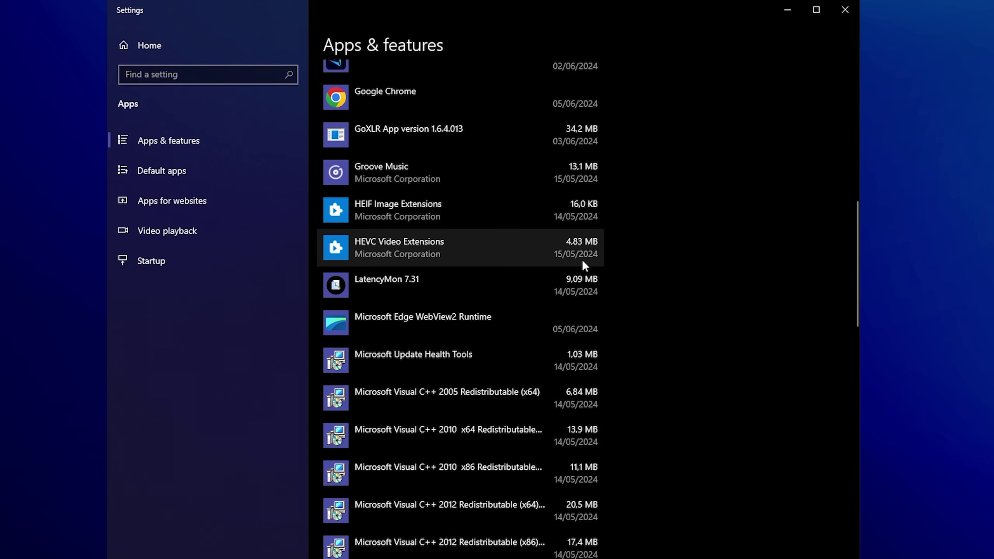
{"action": "scroll", "coordinate": [582, 259], "scroll_direction": "down", "scroll_amount": 1}
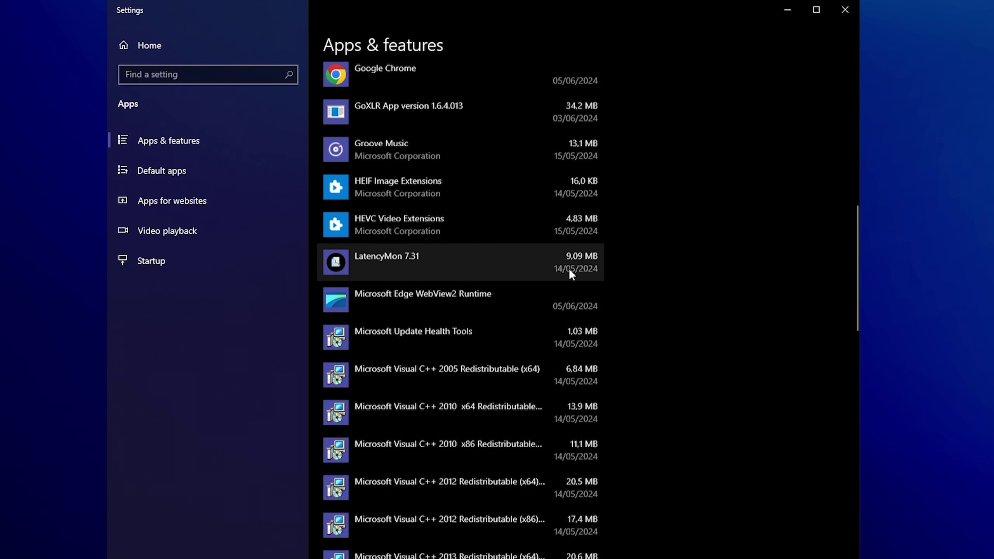
{"action": "scroll", "coordinate": [569, 268], "scroll_direction": "up", "scroll_amount": 6}
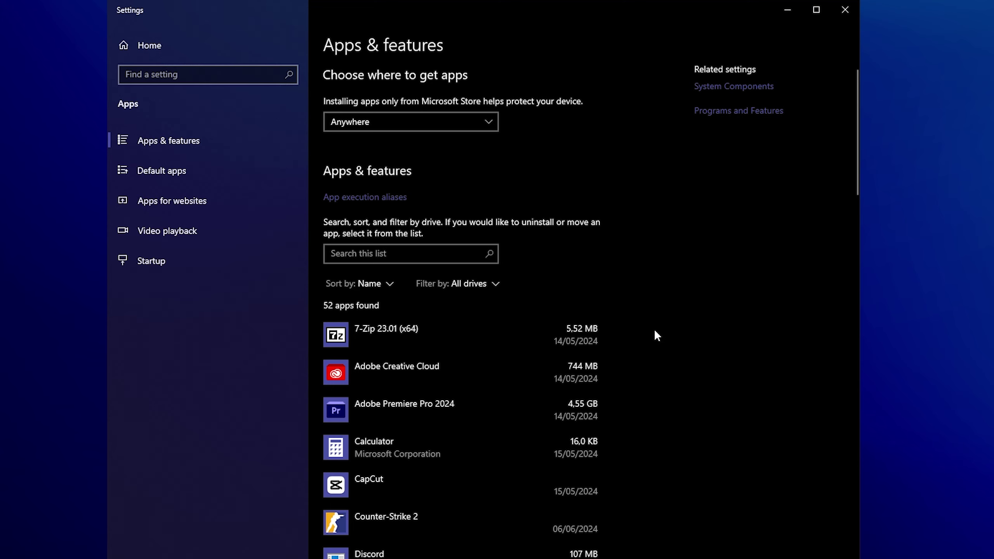
{"action": "left_click", "coordinate": [151, 261]}
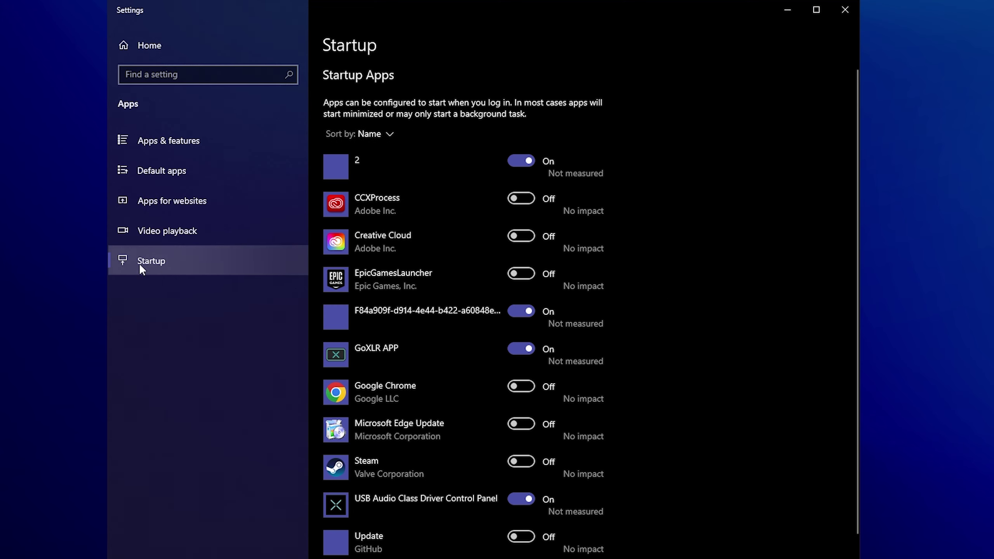
{"action": "scroll", "coordinate": [441, 359], "scroll_direction": "down", "scroll_amount": 1}
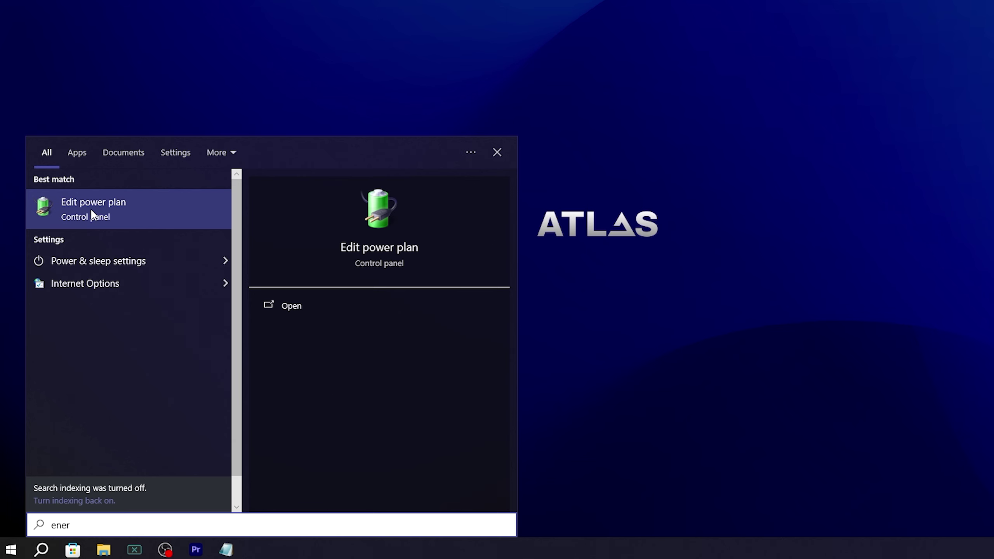
Step: Open Edit power plan and go up to the Power Options overview of all plans
{"action": "left_click", "coordinate": [91, 209]}
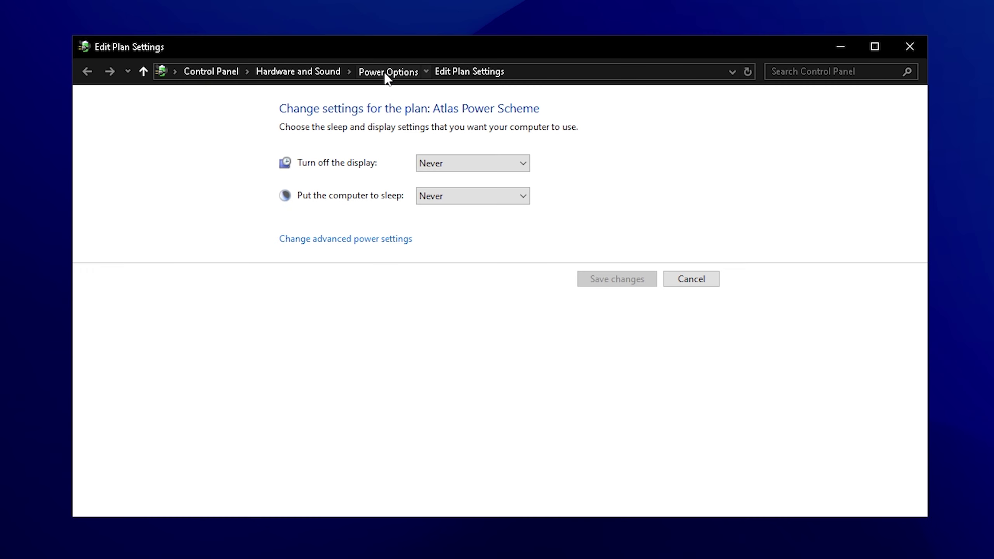
{"action": "left_click", "coordinate": [387, 72]}
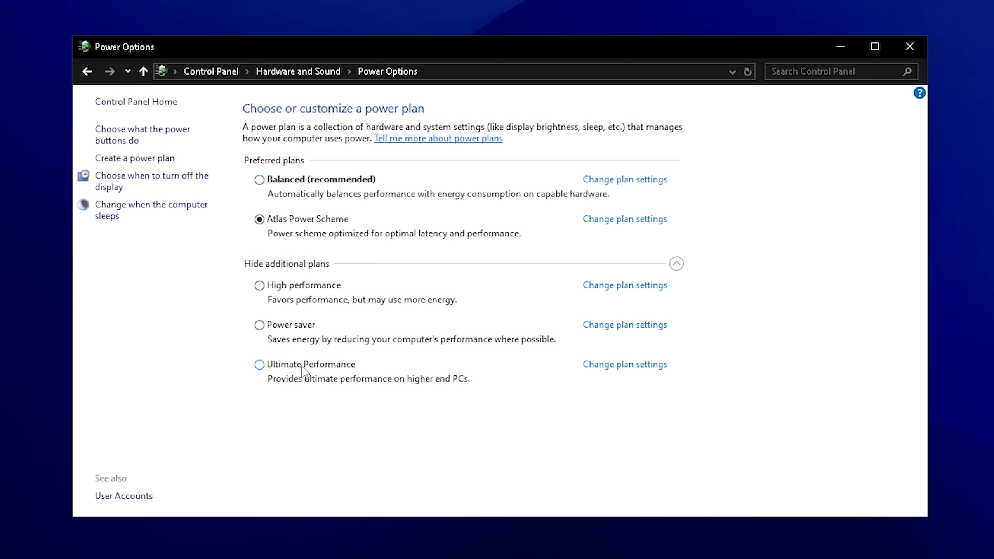
{"action": "mouse_move", "coordinate": [311, 364]}
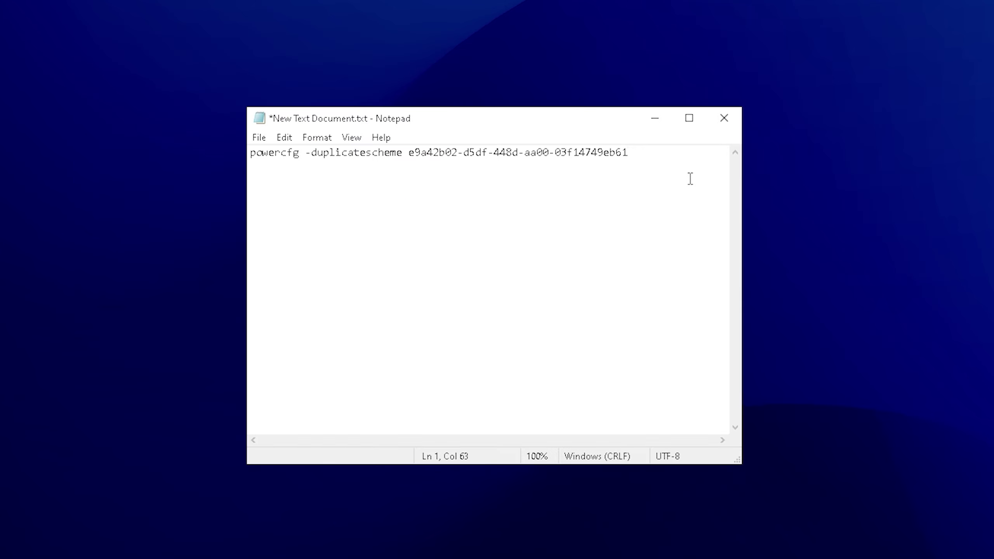
Step: Select the powercfg -duplicatescheme command in Notepad and close the document without saving
{"action": "key", "text": "ctrl+a"}
{"action": "key", "text": "ctrl+c"}
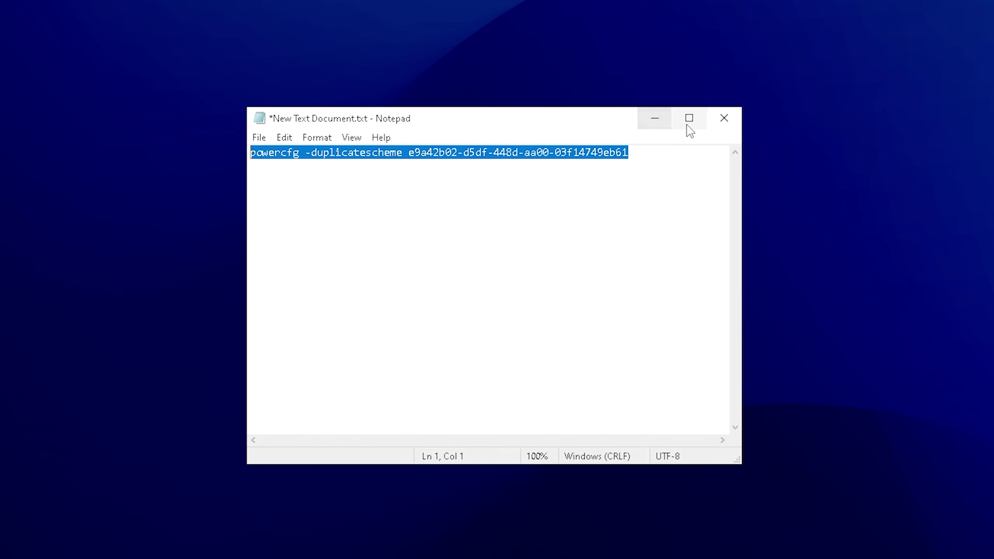
{"action": "left_click", "coordinate": [724, 118]}
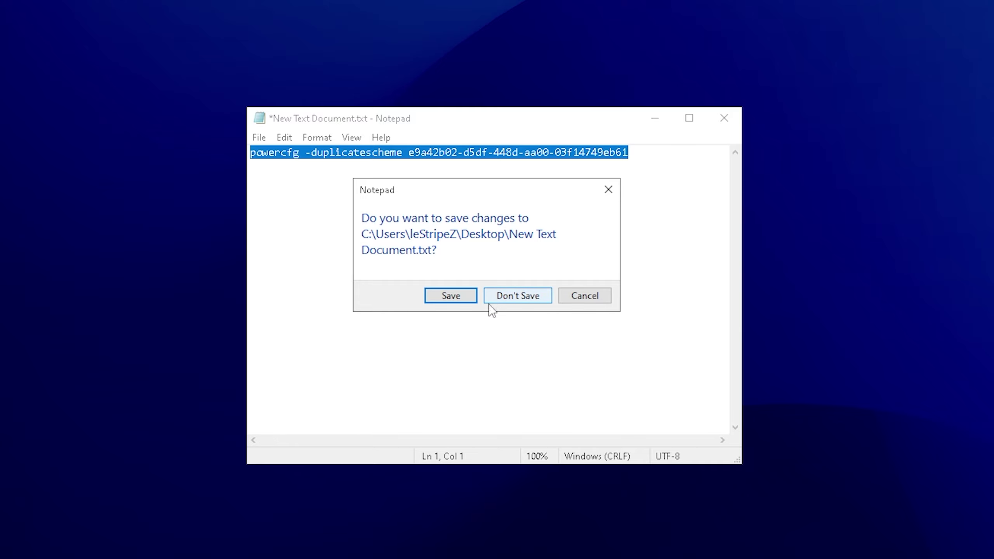
{"action": "left_click", "coordinate": [515, 293]}
Step: Run the powercfg -duplicatescheme command in an administrator Command Prompt to add Ultimate Performance, then close it
{"action": "right_click", "coordinate": [163, 264]}
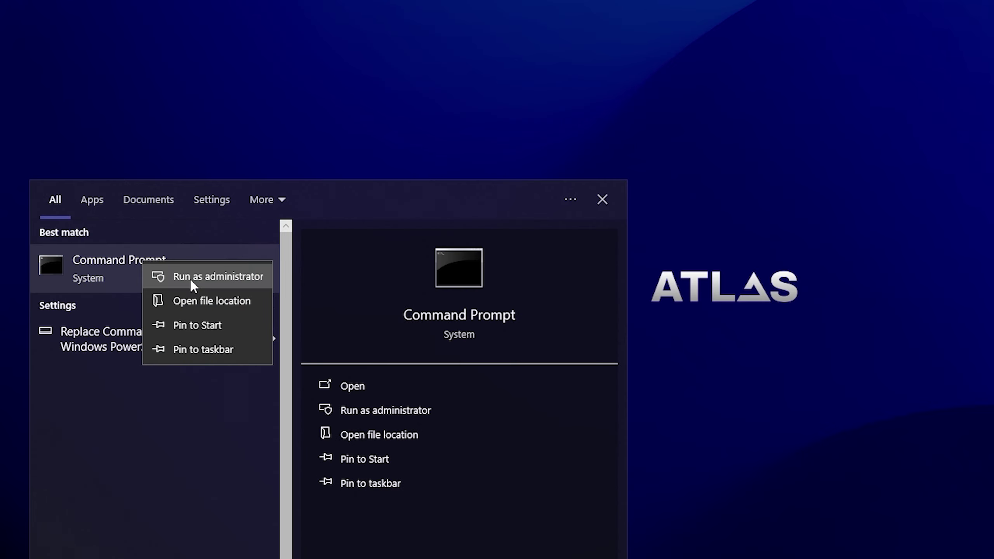
{"action": "left_click", "coordinate": [210, 274]}
{"action": "left_click", "coordinate": [646, 375]}
{"action": "key", "text": "ctrl+v"}
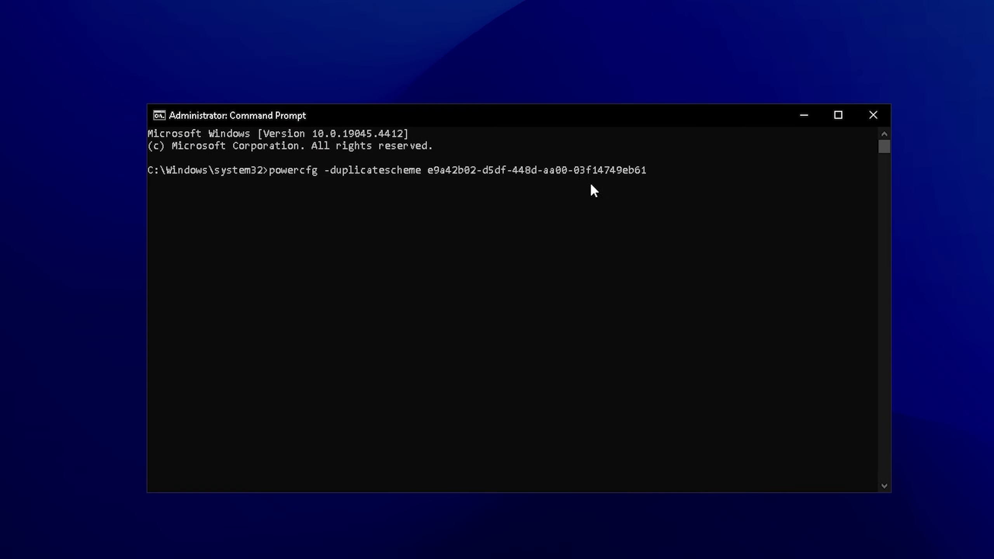
{"action": "left_click", "coordinate": [875, 115]}
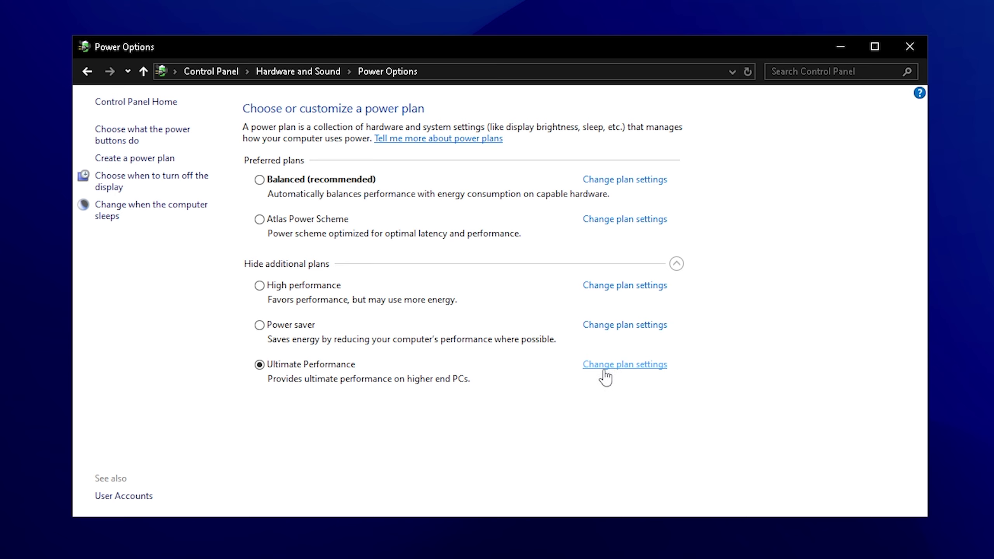
Step: Open Ultimate Performance's advanced power settings and verify minimum and maximum processor state at 100%
{"action": "left_click", "coordinate": [614, 364]}
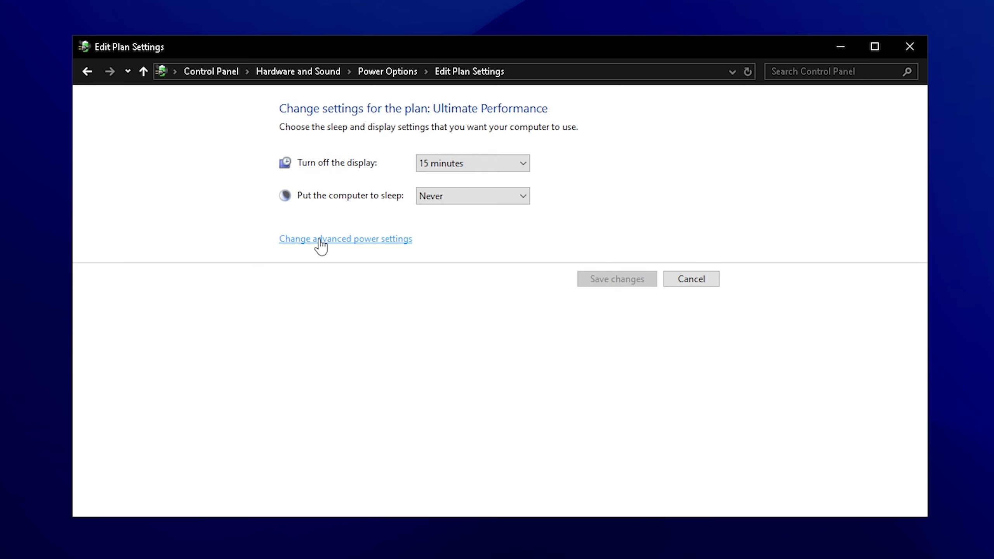
{"action": "left_click", "coordinate": [346, 241]}
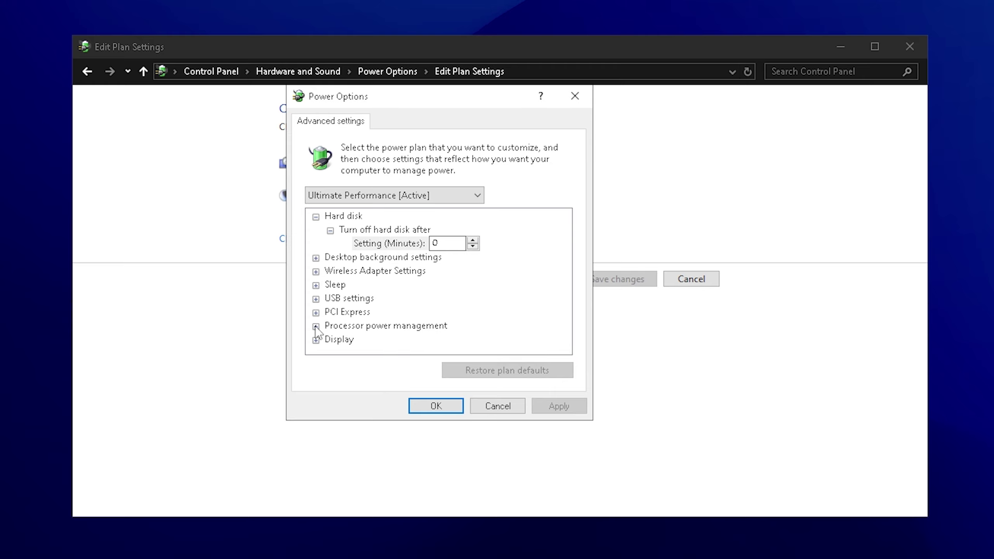
{"action": "double_click", "coordinate": [365, 326]}
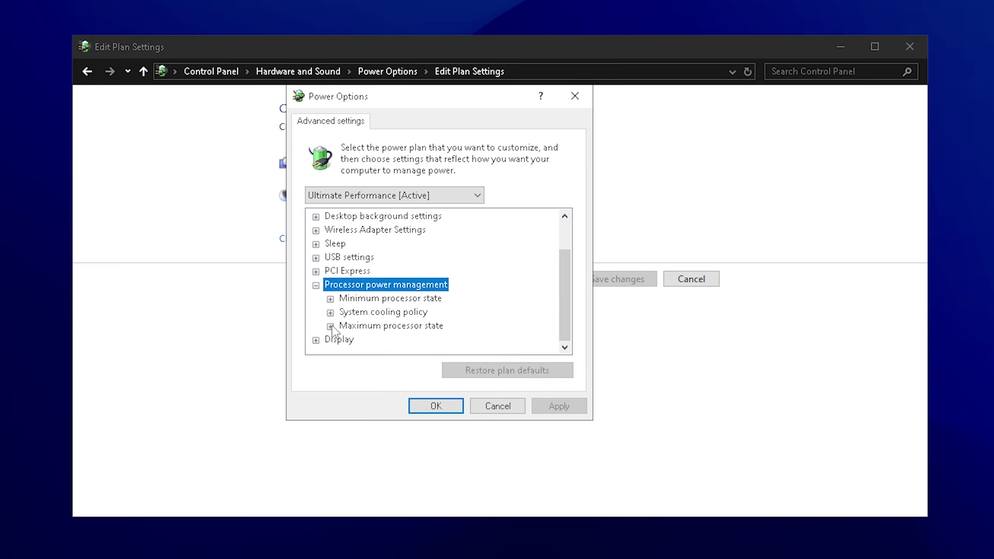
{"action": "left_click", "coordinate": [330, 299]}
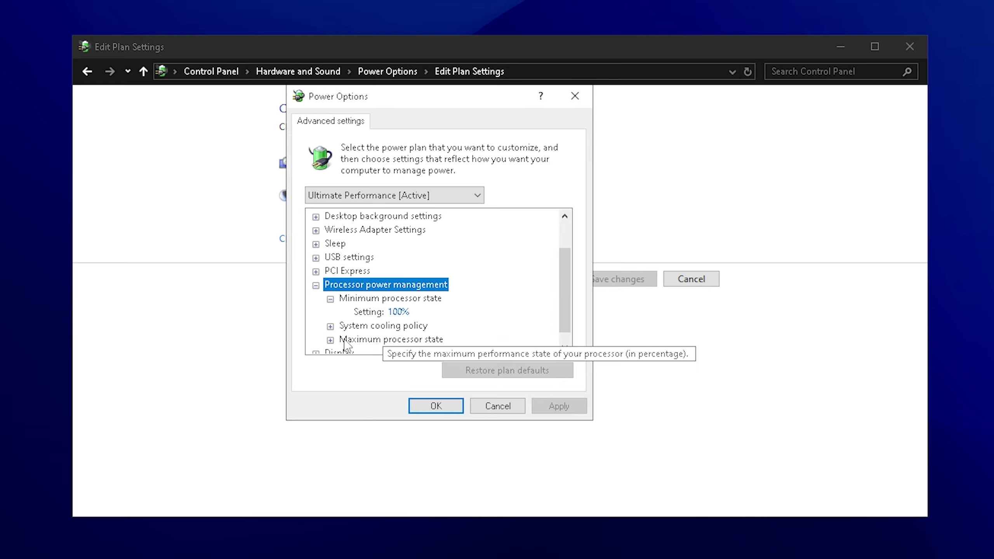
{"action": "left_click", "coordinate": [330, 340]}
{"action": "scroll", "coordinate": [477, 334], "scroll_direction": "down", "scroll_amount": 1}
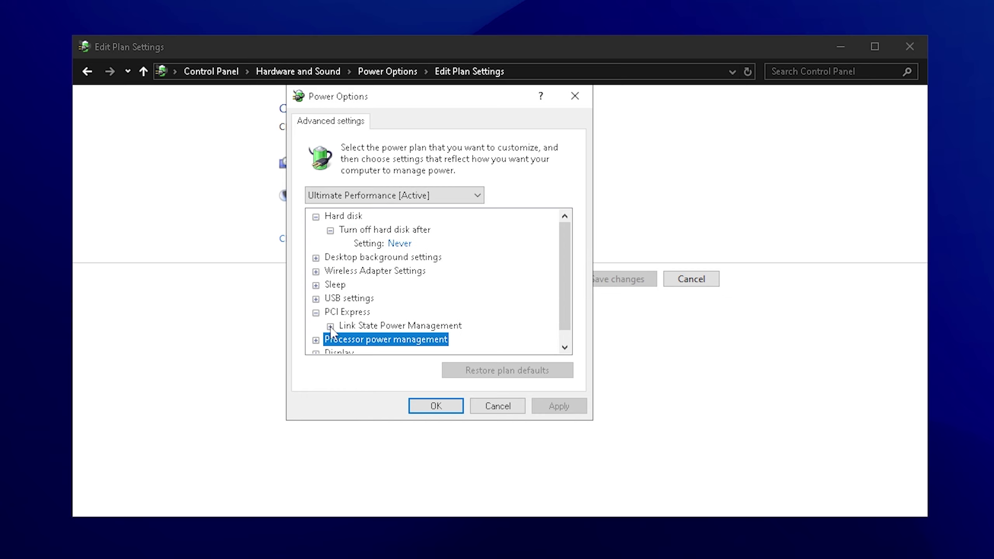
Step: Check PCI Express link state, wireless adapter Maximum Performance and hard disk never turning off, then confirm
{"action": "left_click", "coordinate": [330, 325]}
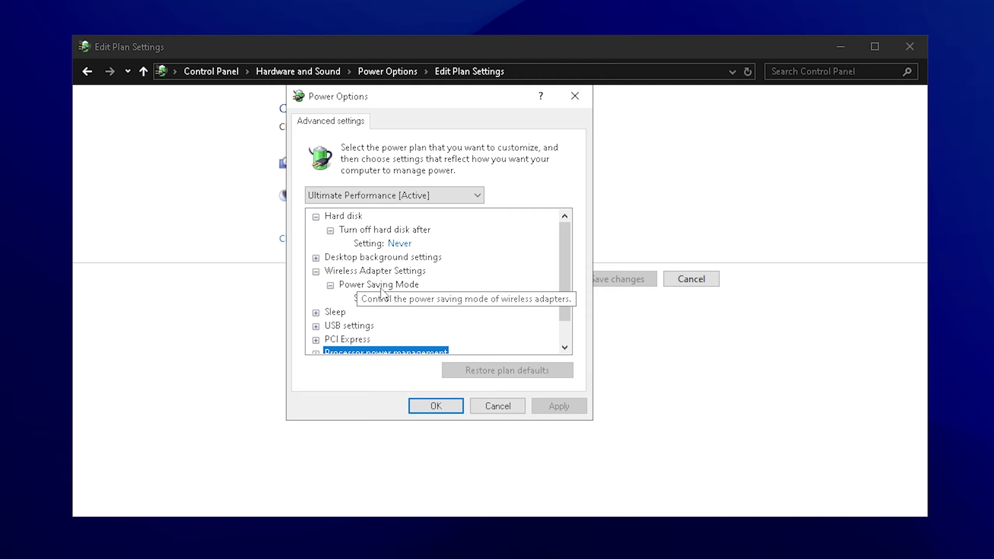
{"action": "left_click", "coordinate": [413, 301]}
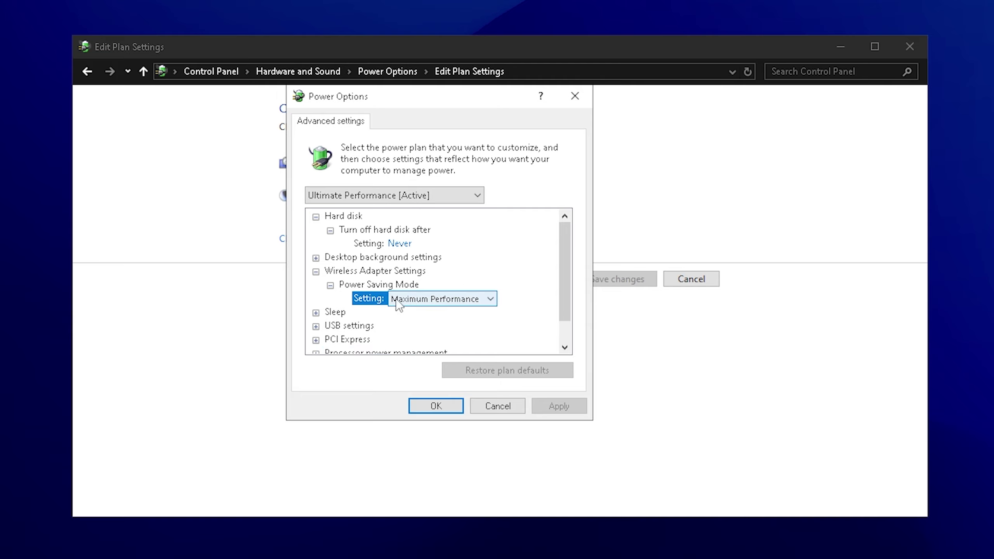
{"action": "left_click", "coordinate": [384, 230]}
{"action": "left_click", "coordinate": [396, 243]}
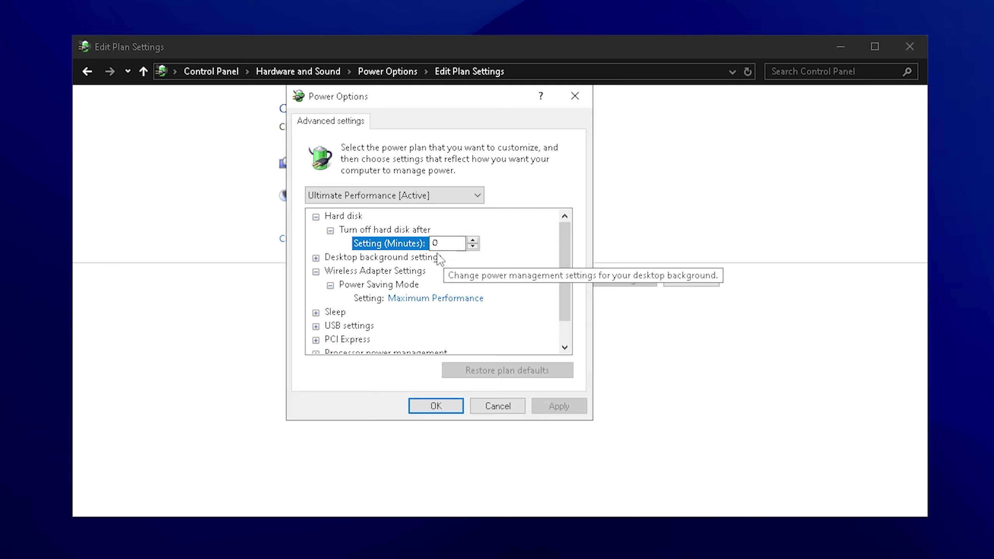
{"action": "scroll", "coordinate": [373, 280], "scroll_direction": "down", "scroll_amount": 1}
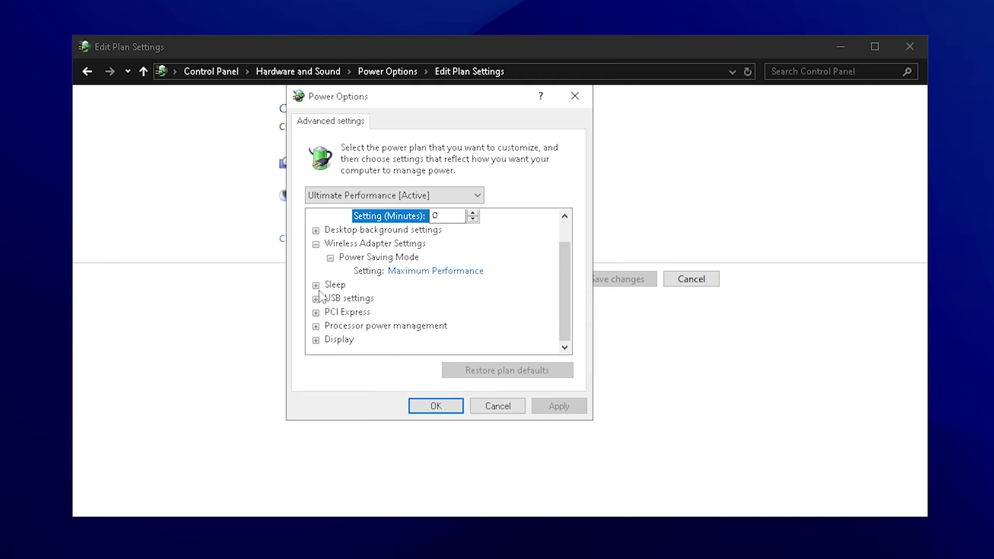
{"action": "left_click", "coordinate": [436, 405]}
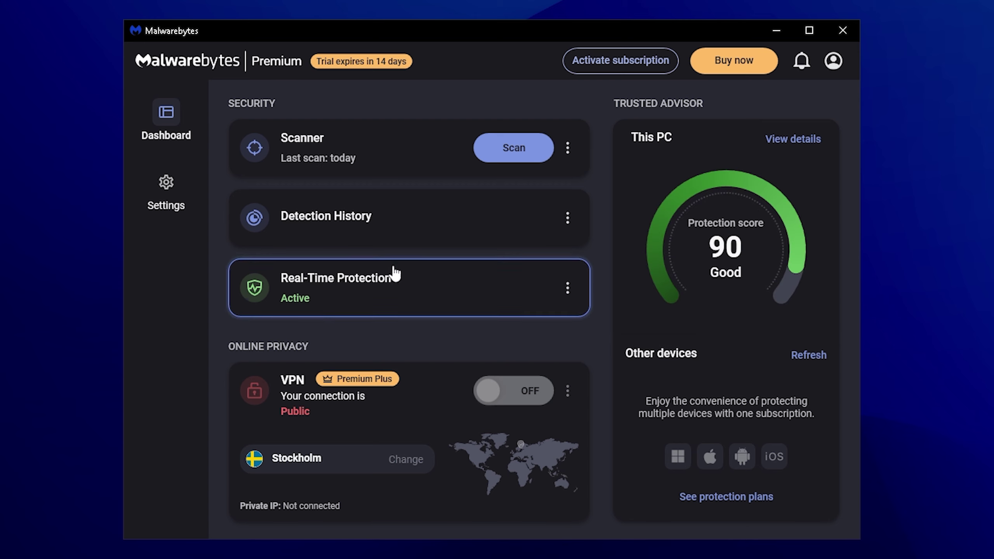
Step: Run a Malwarebytes threat scan and dismiss its summary reporting zero threats
{"action": "left_click", "coordinate": [511, 149]}
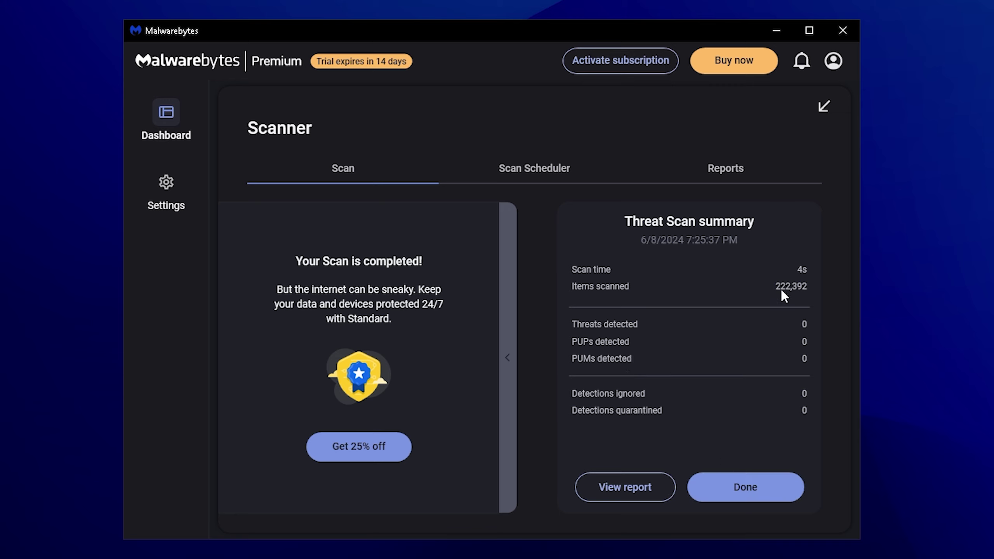
{"action": "left_click", "coordinate": [746, 487]}
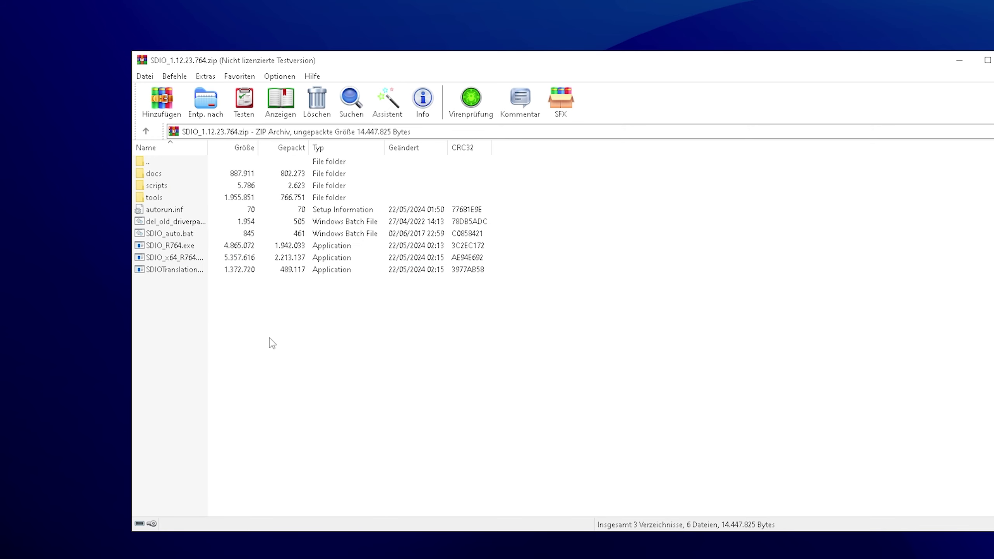
Step: Create a new desktop folder to hold the extracted SDIO archive contents
{"action": "right_click", "coordinate": [72, 332]}
{"action": "mouse_move", "coordinate": [115, 415]}
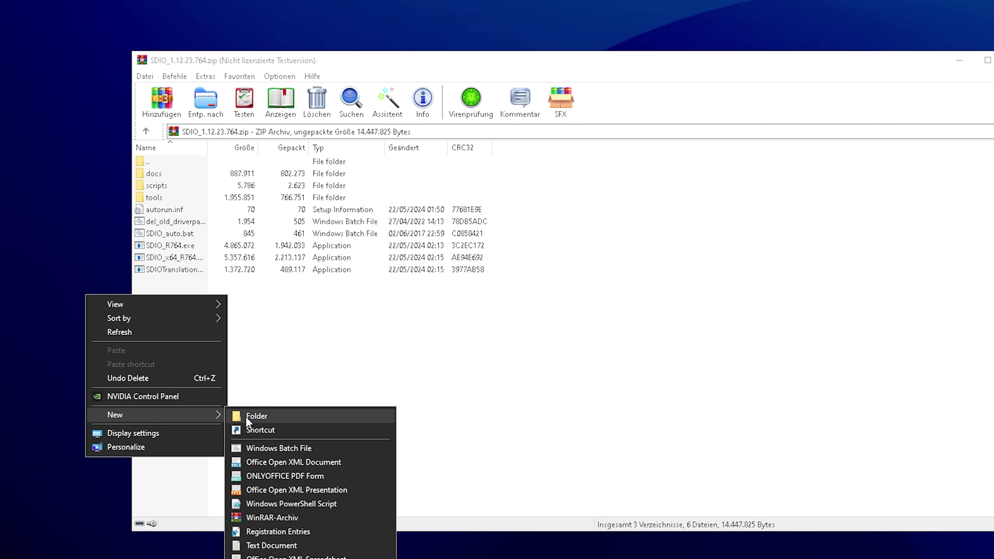
{"action": "left_click", "coordinate": [246, 417]}
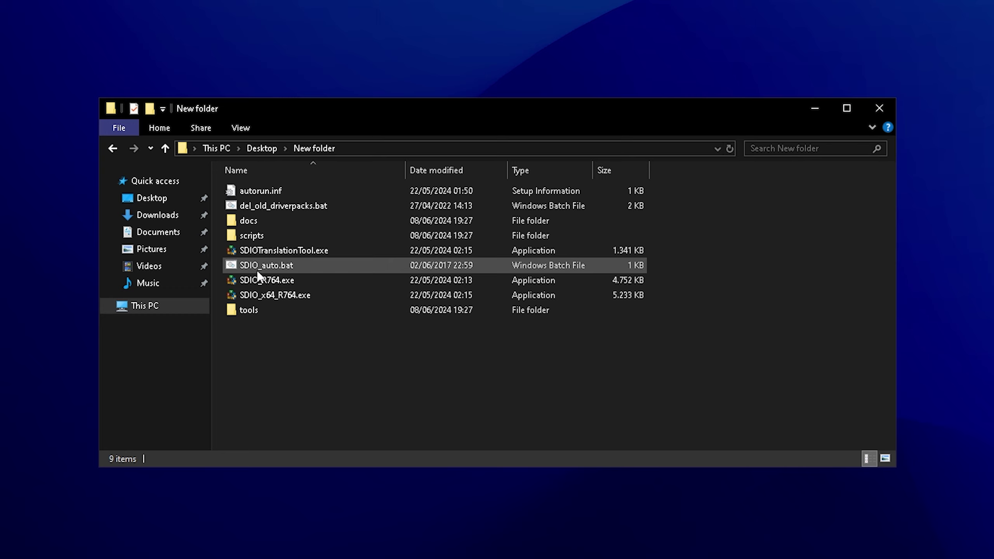
Step: Launch SDIO_auto.bat past the SmartScreen 'Run anyway' warning and the UAC prompt
{"action": "double_click", "coordinate": [268, 265]}
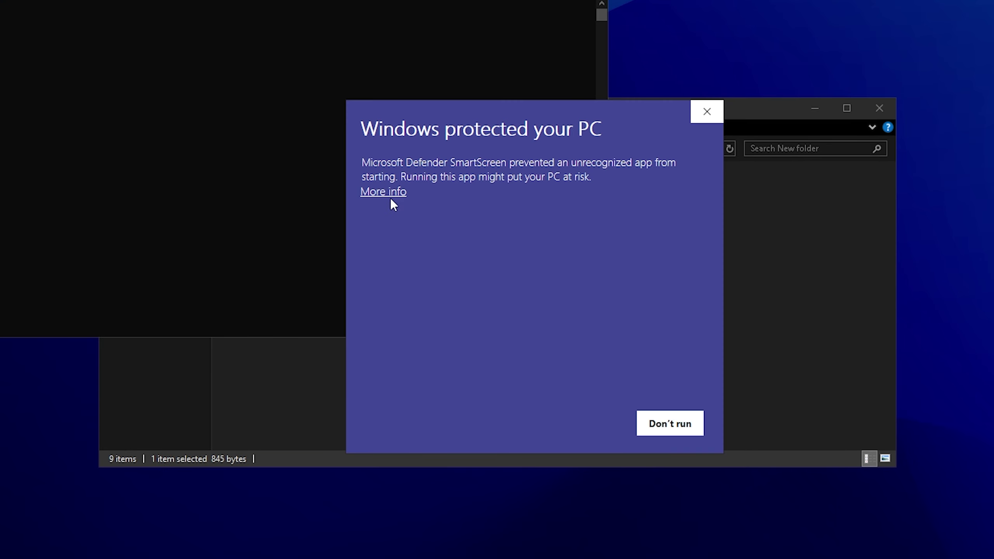
{"action": "left_click", "coordinate": [383, 192]}
{"action": "left_click", "coordinate": [576, 424]}
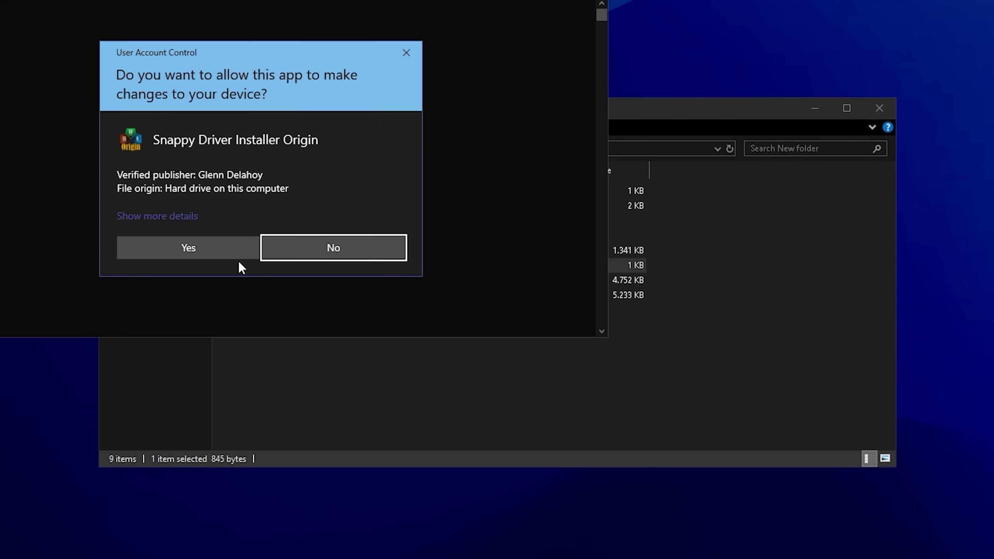
{"action": "left_click", "coordinate": [188, 247]}
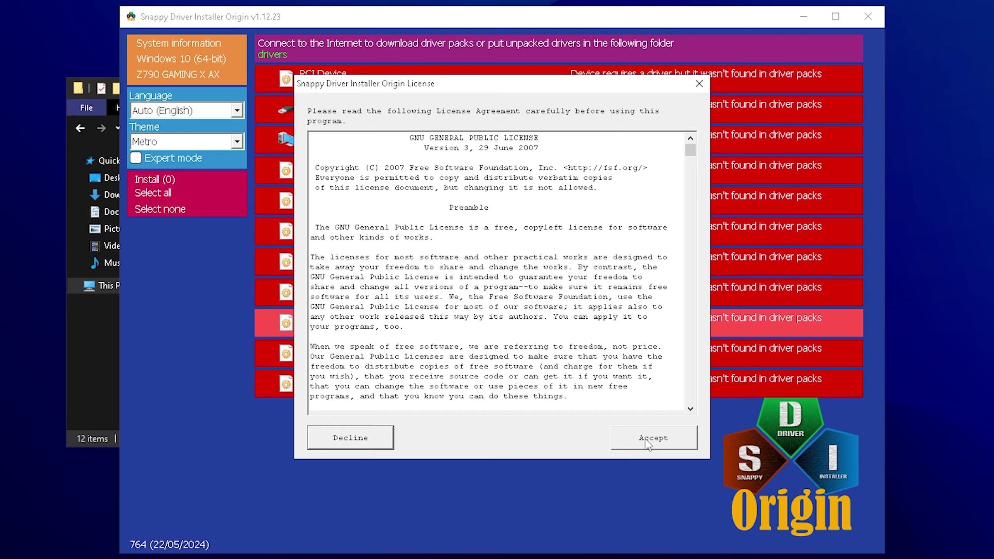
Step: Accept the SDIO license and choose Download Indexes Only to list available driver updates
{"action": "left_click", "coordinate": [653, 438]}
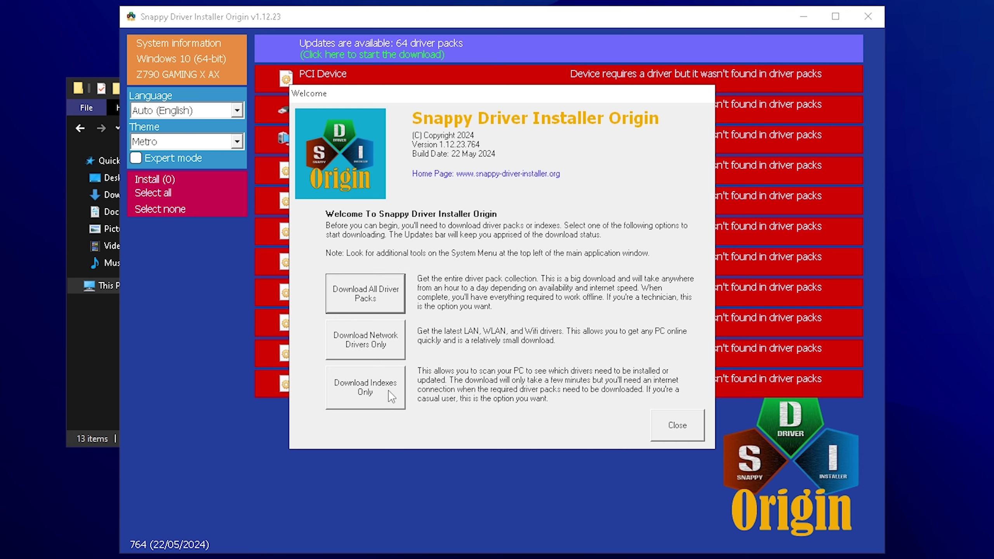
{"action": "left_click", "coordinate": [370, 395]}
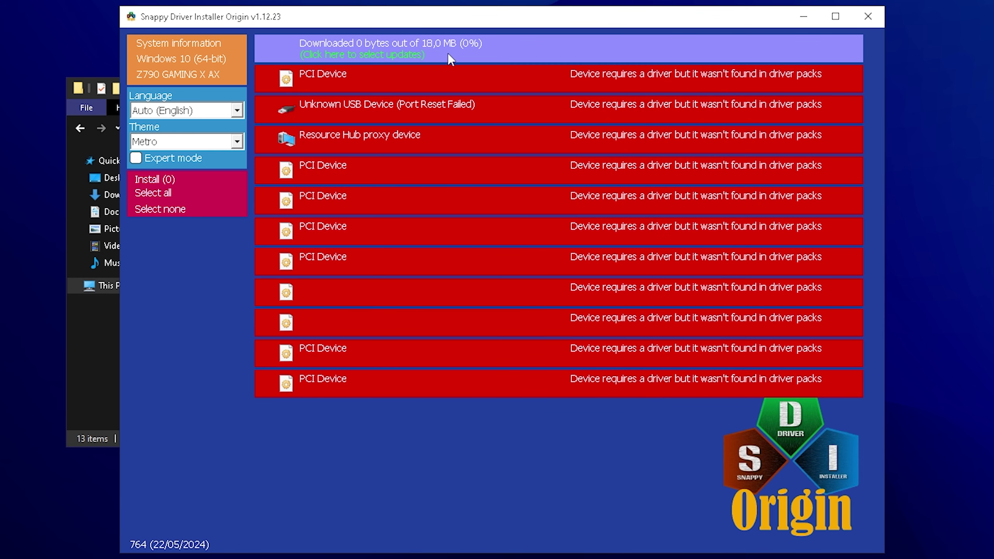
{"action": "scroll", "coordinate": [443, 173], "scroll_direction": "down", "scroll_amount": 3}
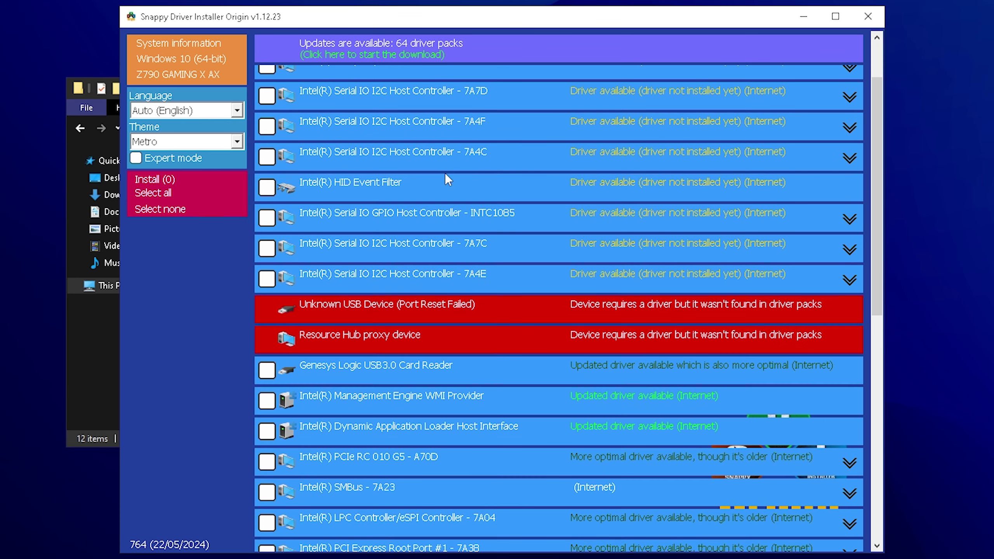
{"action": "scroll", "coordinate": [439, 179], "scroll_direction": "down", "scroll_amount": 3}
{"action": "scroll", "coordinate": [421, 183], "scroll_direction": "down", "scroll_amount": 2}
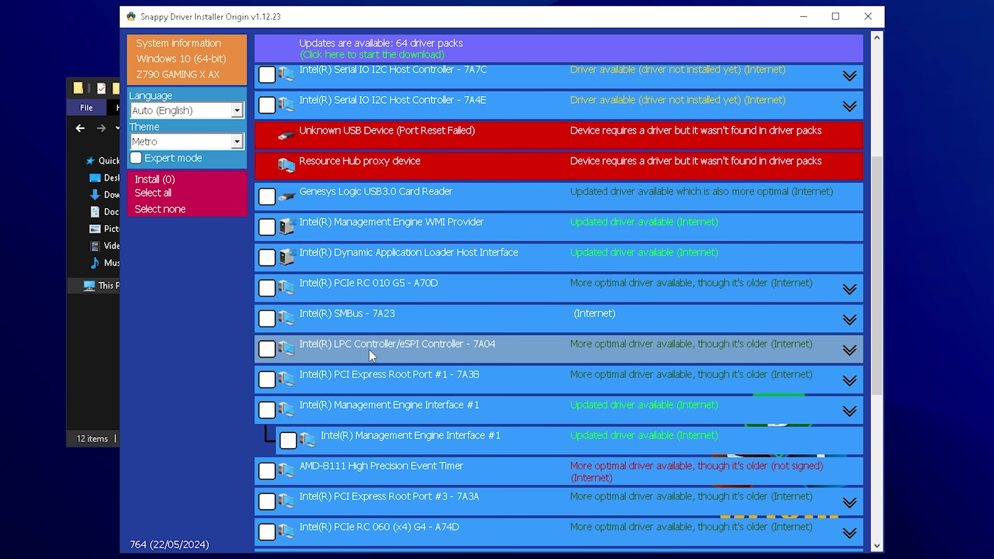
{"action": "scroll", "coordinate": [412, 291], "scroll_direction": "down", "scroll_amount": 4}
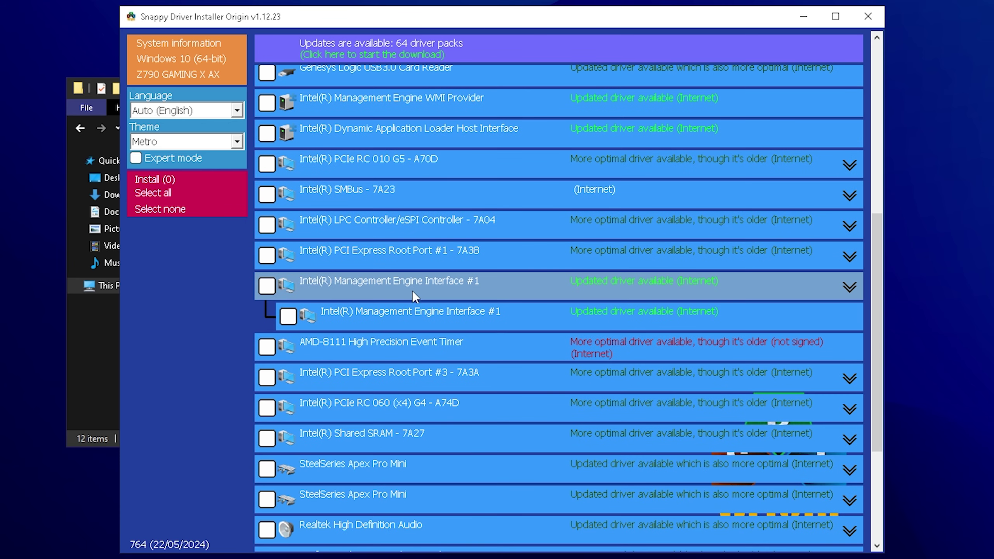
{"action": "scroll", "coordinate": [413, 291], "scroll_direction": "down", "scroll_amount": 4}
{"action": "mouse_move", "coordinate": [335, 431]}
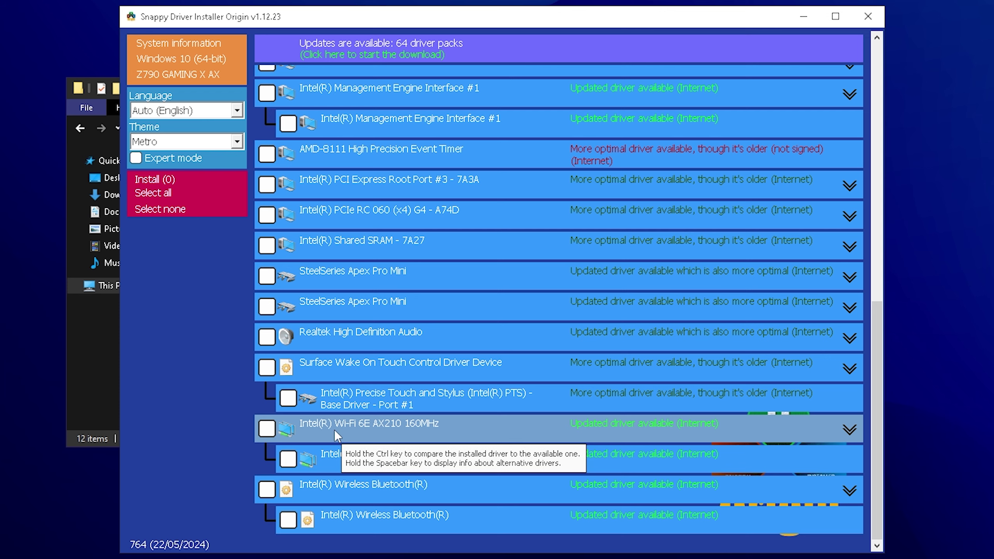
Step: Open Task Manager from the taskbar, view Ethernet activity on the Performance tab, then close it
{"action": "right_click", "coordinate": [498, 555]}
{"action": "left_click", "coordinate": [497, 435]}
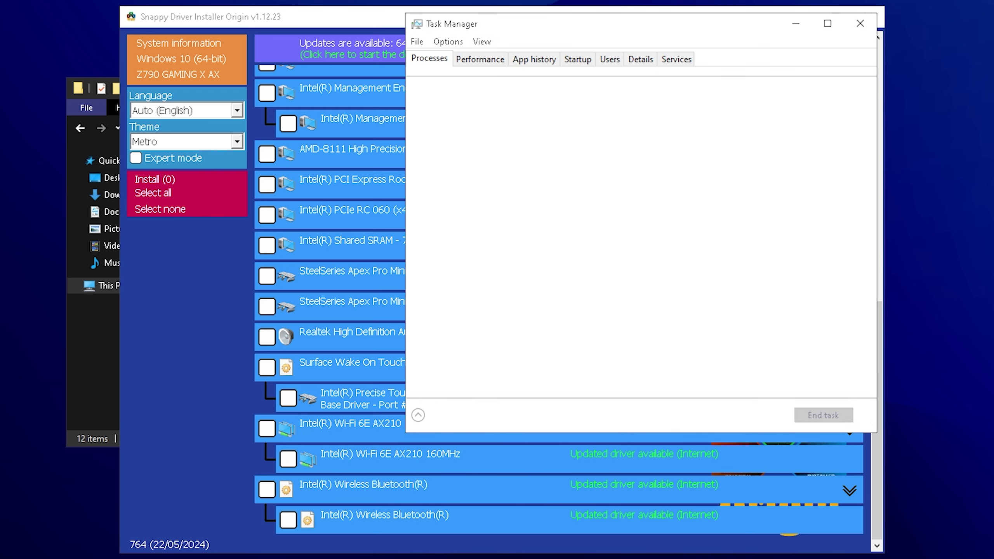
{"action": "left_click", "coordinate": [480, 59]}
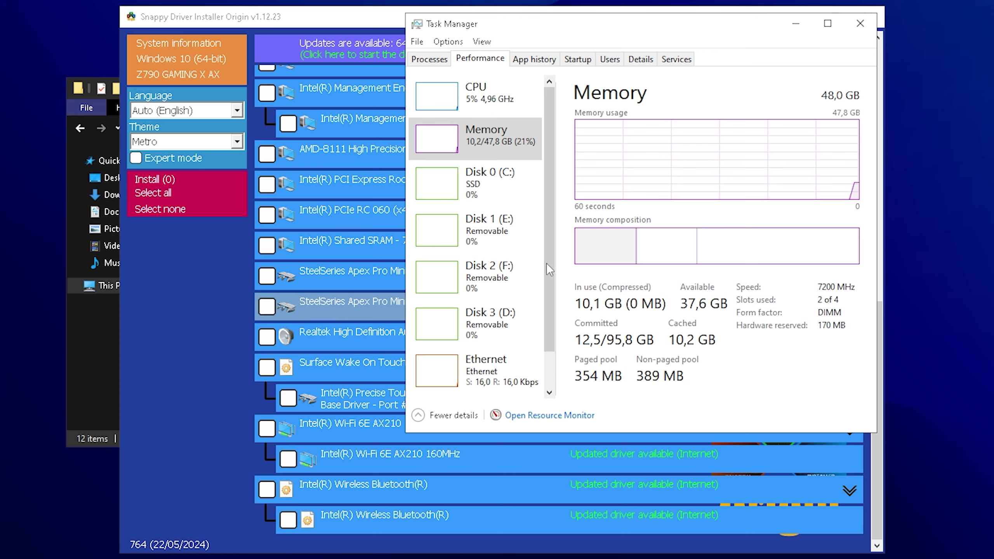
{"action": "left_click", "coordinate": [481, 370]}
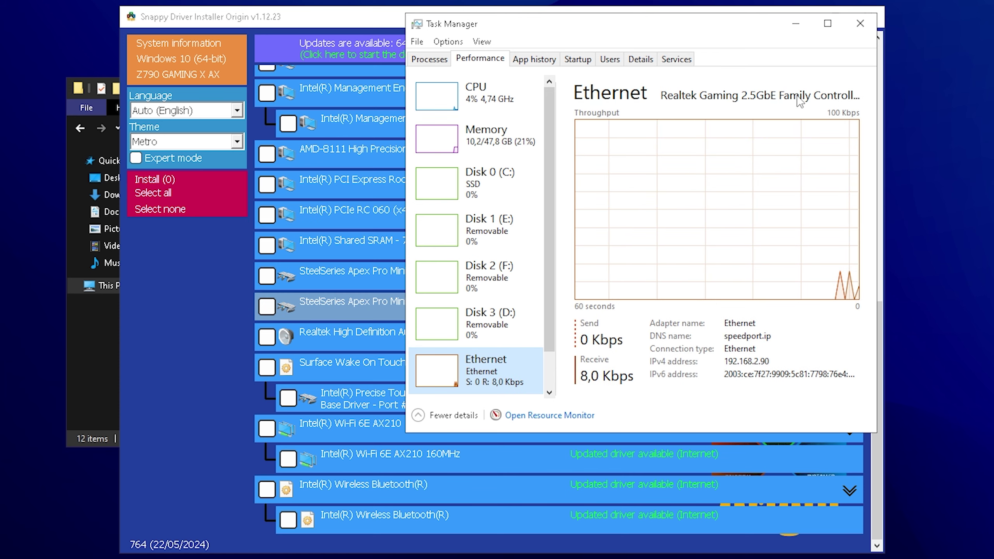
{"action": "left_click_drag", "start_coordinate": [808, 24], "coordinate": [716, 56]}
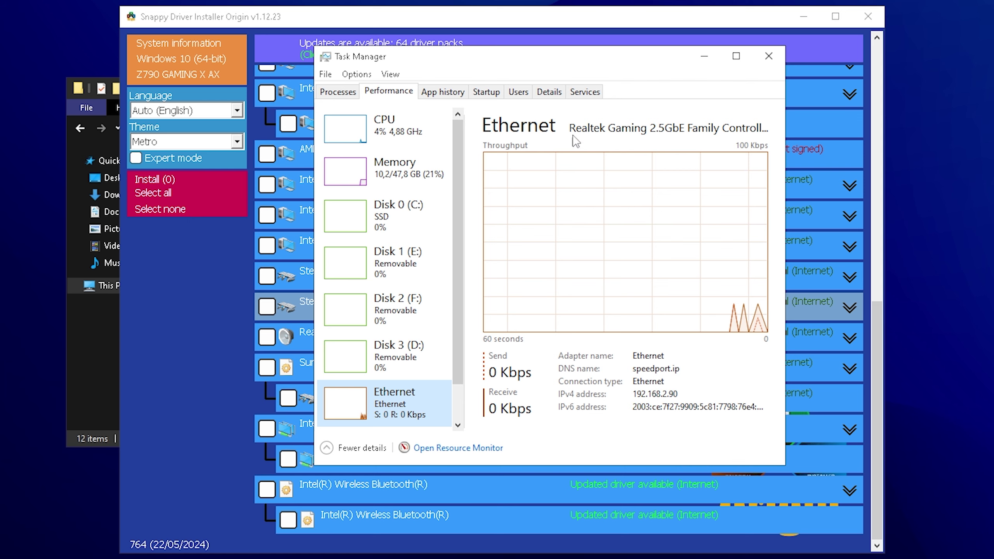
{"action": "left_click", "coordinate": [770, 56]}
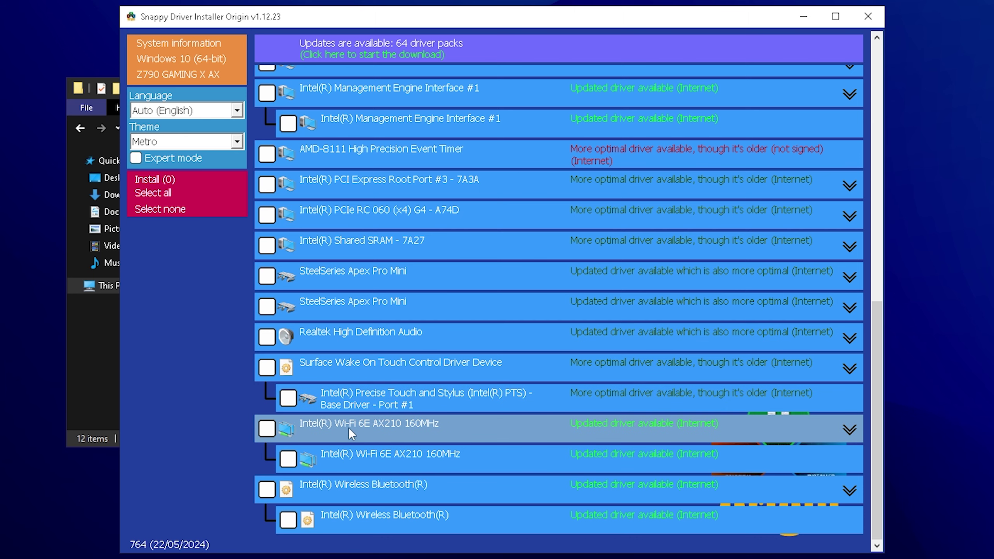
Step: Mark the Intel(R) Wi-Fi 6E AX210 160MHz driver row for installation
{"action": "left_click", "coordinate": [331, 423]}
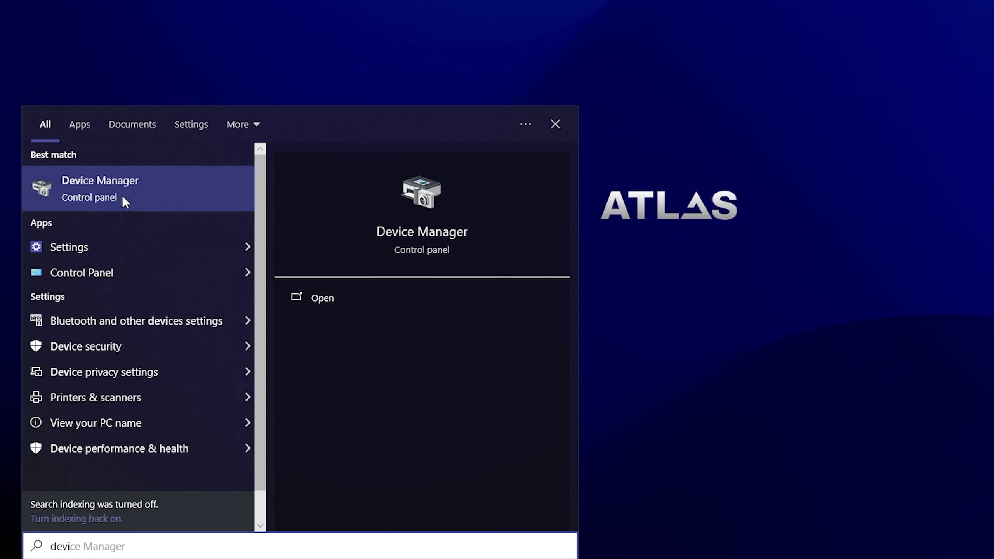
Step: Launch Device Manager and show the Realtek Gaming 2.5GbE Family Controller's Advanced properties
{"action": "left_click", "coordinate": [123, 196]}
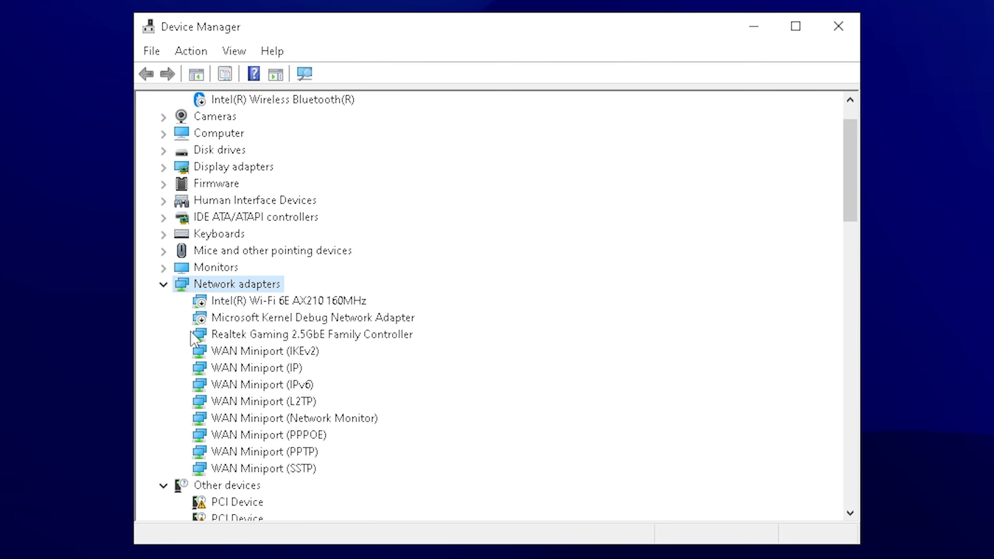
{"action": "left_click", "coordinate": [234, 334]}
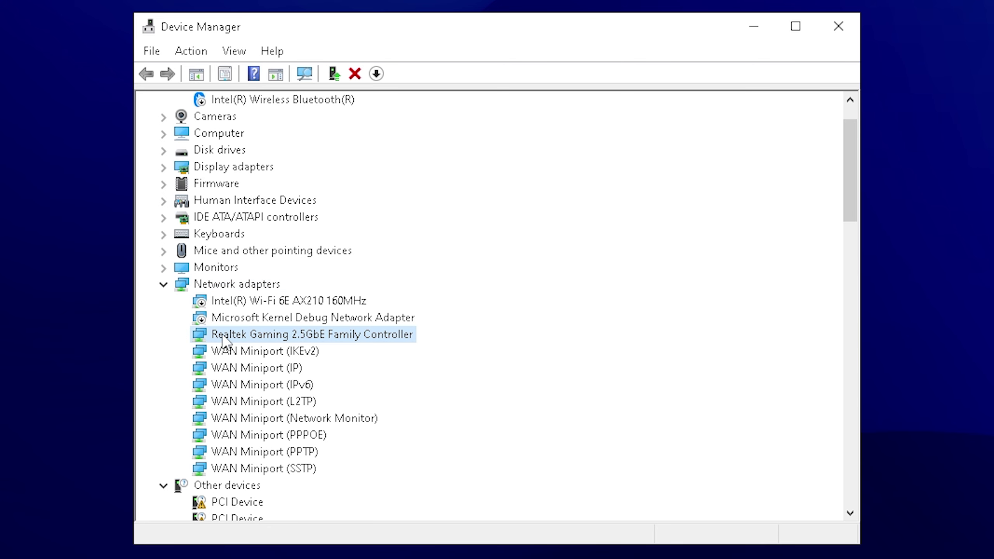
{"action": "right_click", "coordinate": [268, 333]}
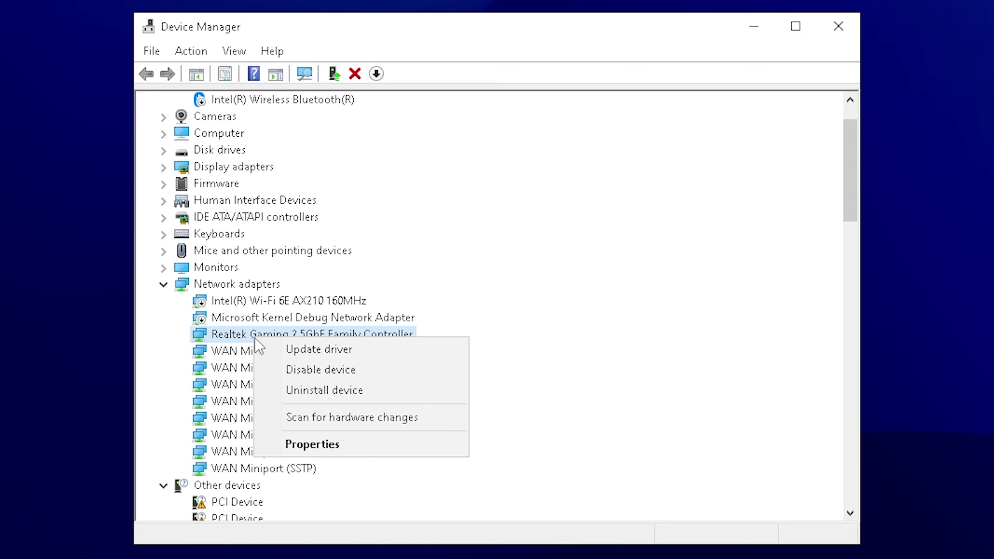
{"action": "left_click", "coordinate": [311, 444]}
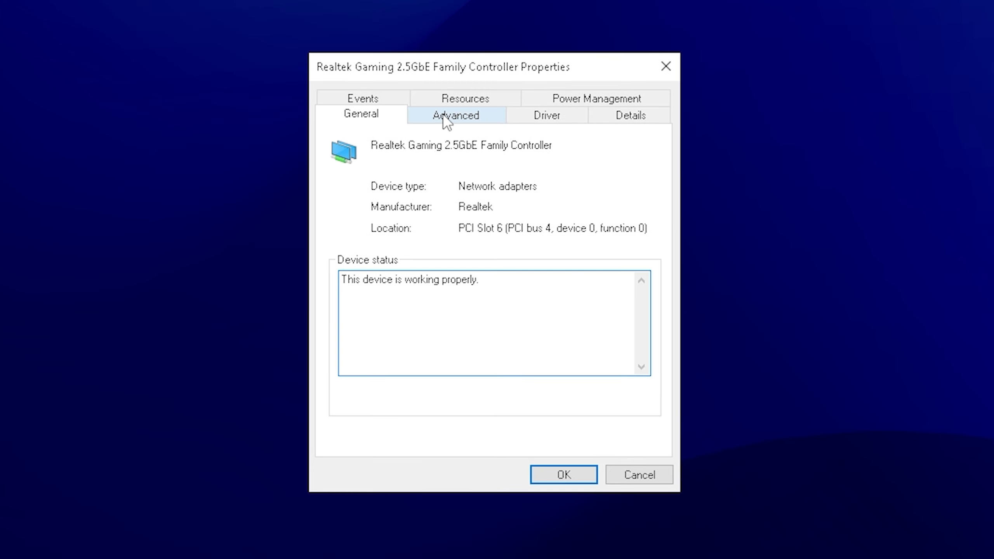
{"action": "left_click", "coordinate": [457, 120]}
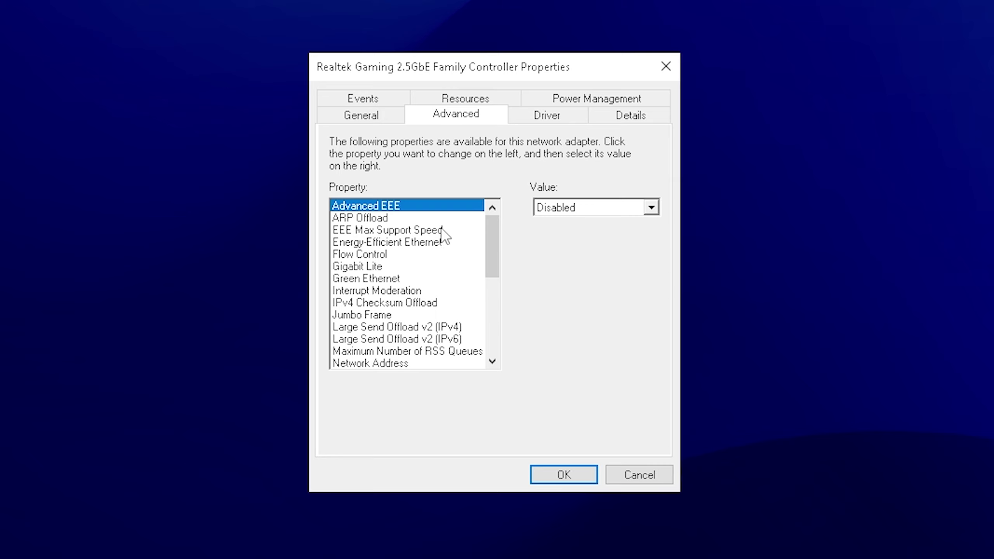
Step: Review adapter settings from ARP Offload through Flow Control, Green Ethernet, Interrupt Moderation and Jumbo Frame
{"action": "key", "text": "Down"}
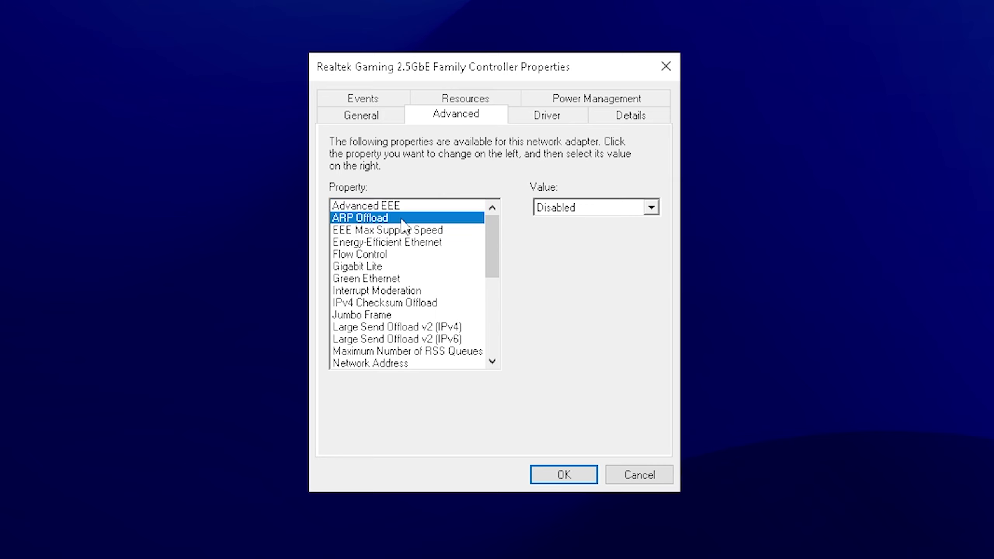
{"action": "left_click", "coordinate": [356, 243]}
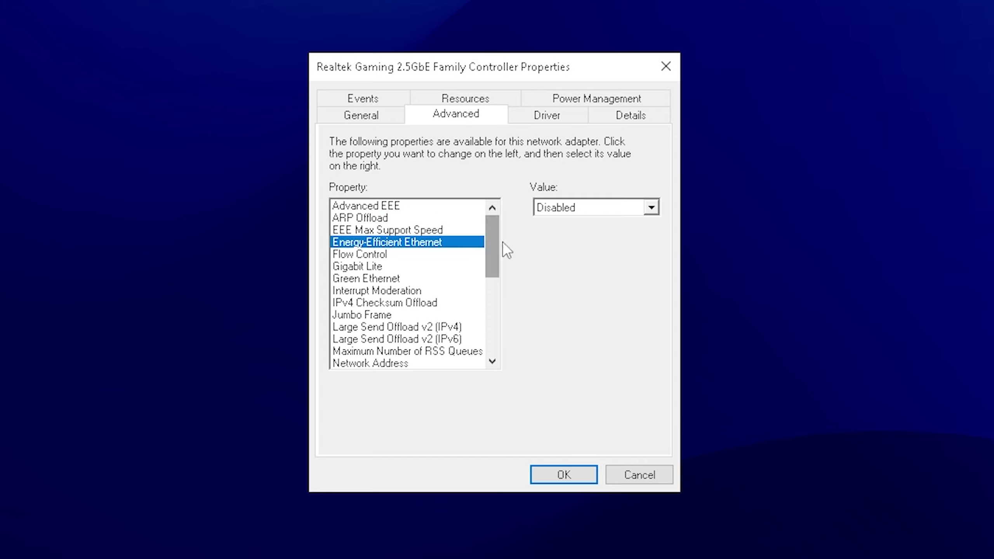
{"action": "left_click", "coordinate": [387, 255]}
{"action": "left_click", "coordinate": [363, 267]}
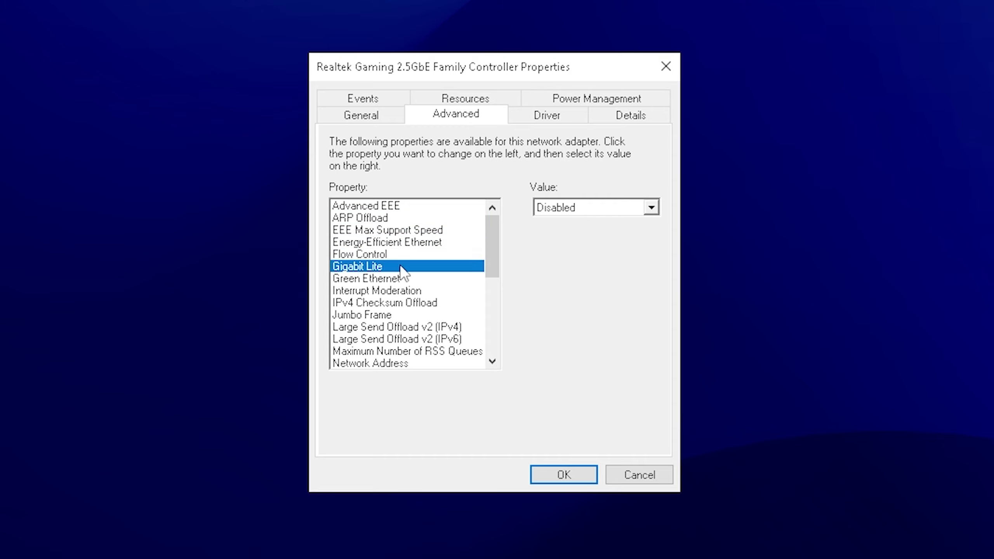
{"action": "left_click", "coordinate": [388, 289]}
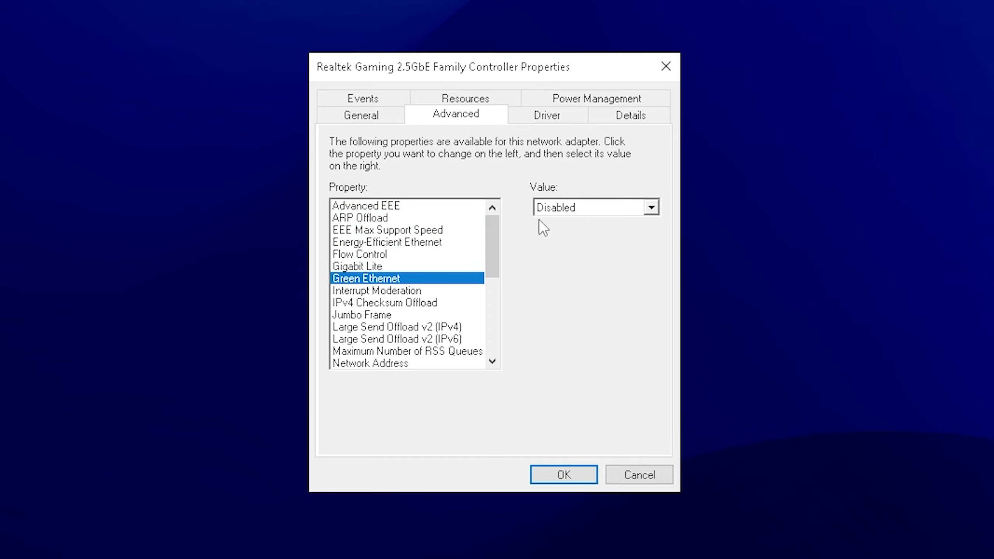
{"action": "scroll", "coordinate": [415, 266], "scroll_direction": "down", "scroll_amount": 1}
{"action": "left_click", "coordinate": [393, 255]}
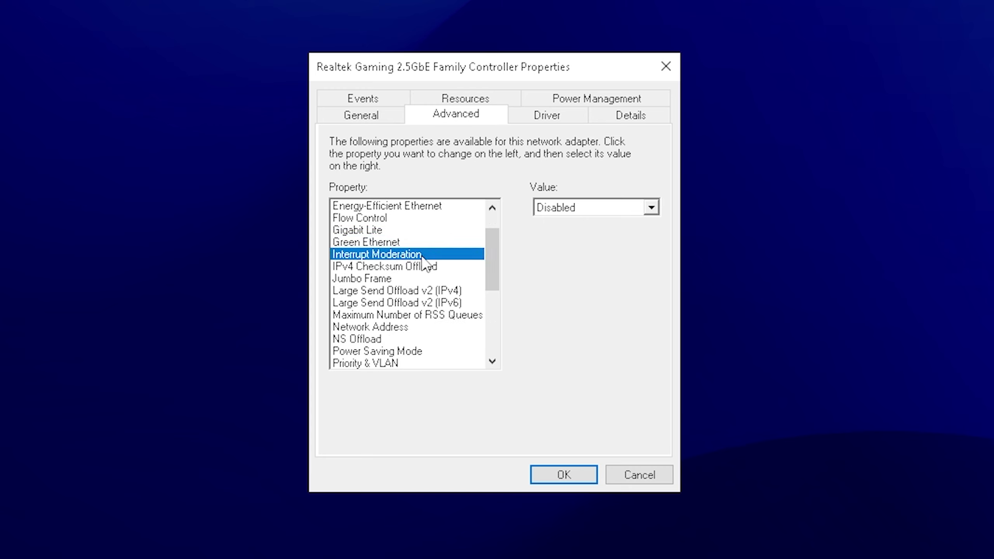
{"action": "left_click", "coordinate": [398, 267]}
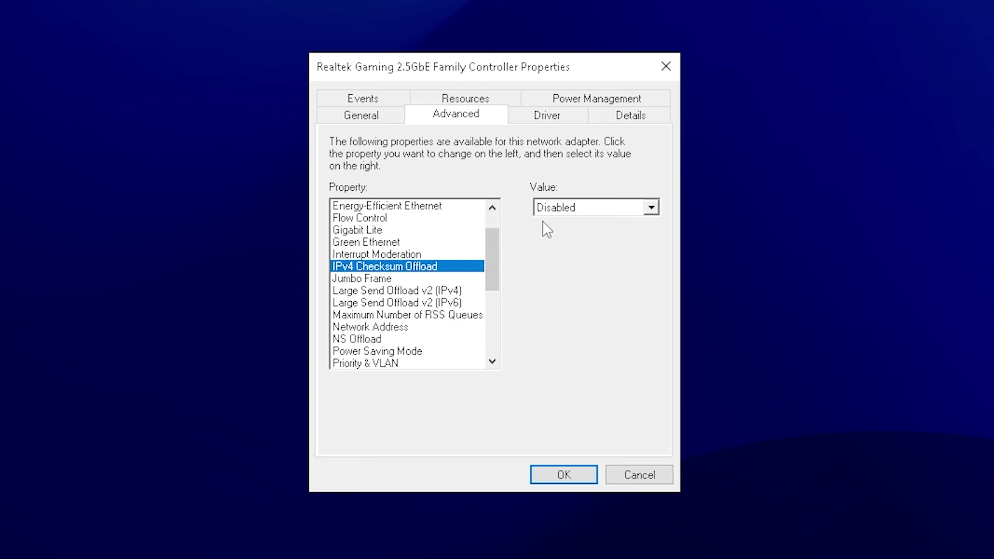
{"action": "left_click", "coordinate": [353, 280]}
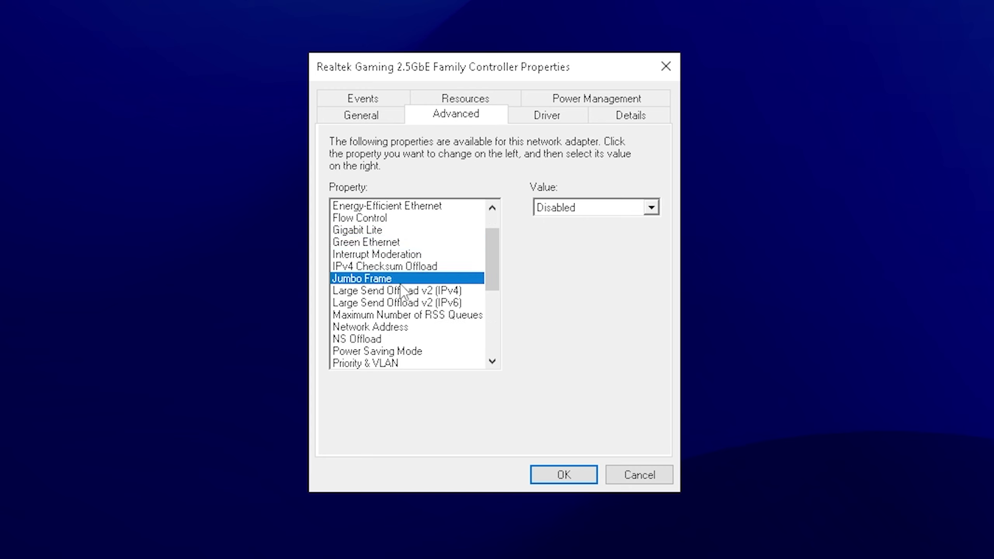
Step: Review Large Send Offload v2 IPv4/IPv6 and show the Maximum Number of RSS Queues choices
{"action": "left_click", "coordinate": [476, 291]}
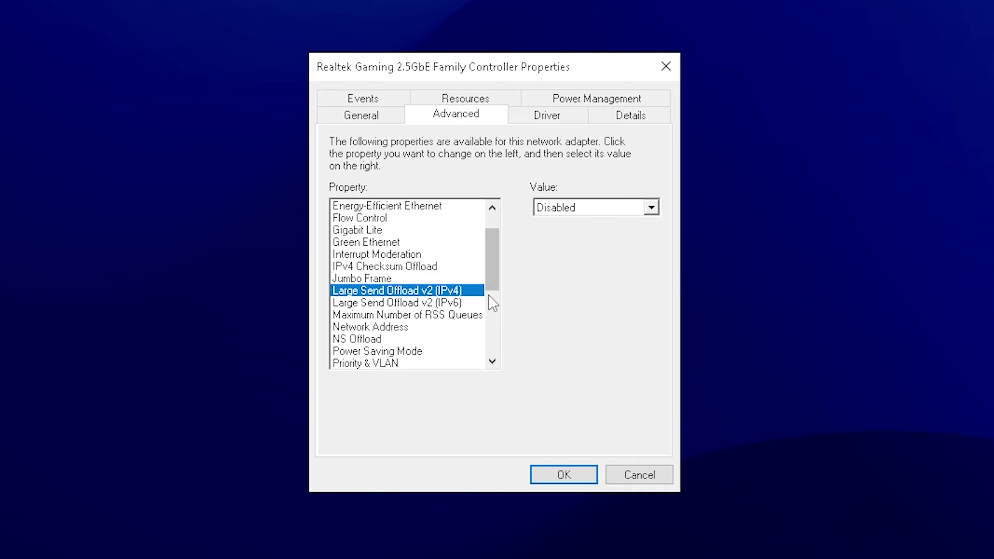
{"action": "key", "text": "Up"}
{"action": "left_click", "coordinate": [465, 294]}
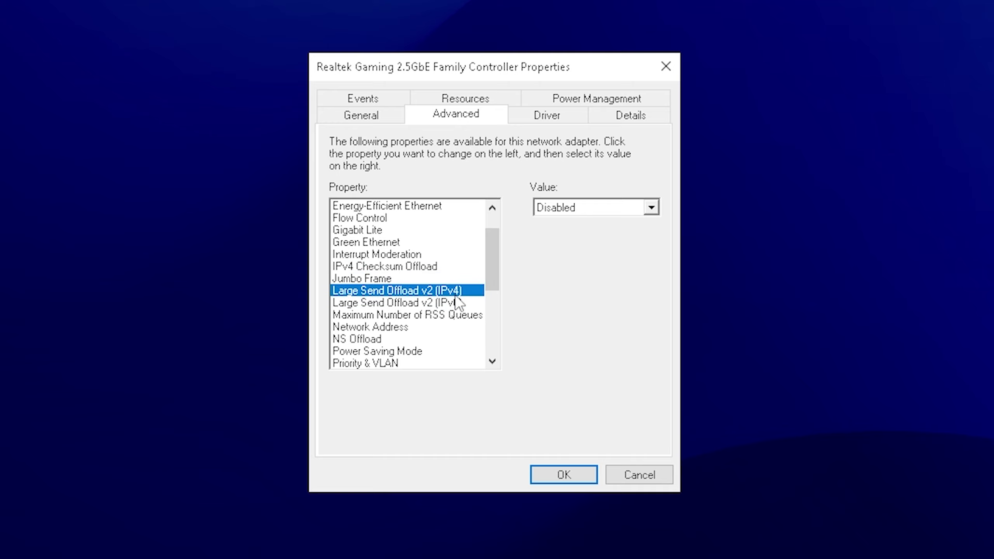
{"action": "left_click", "coordinate": [390, 317]}
{"action": "left_click", "coordinate": [592, 207]}
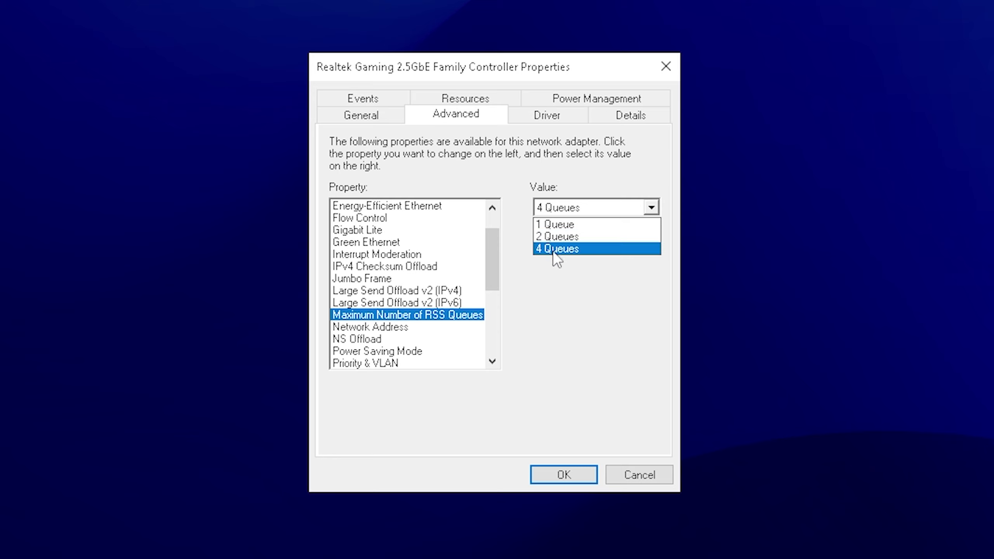
Step: Keep RSS at 4 Queues and review NS Offload, Power Saving Mode, Priority & VLAN and Receive Buffers 512
{"action": "left_click", "coordinate": [557, 251]}
{"action": "scroll", "coordinate": [371, 305], "scroll_direction": "down", "scroll_amount": 1}
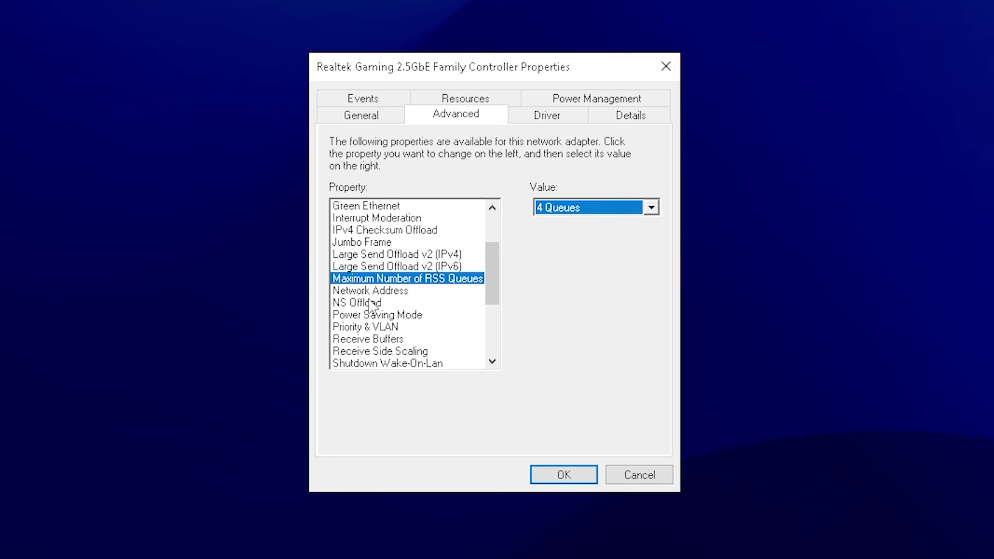
{"action": "left_click", "coordinate": [372, 303]}
{"action": "left_click", "coordinate": [389, 316]}
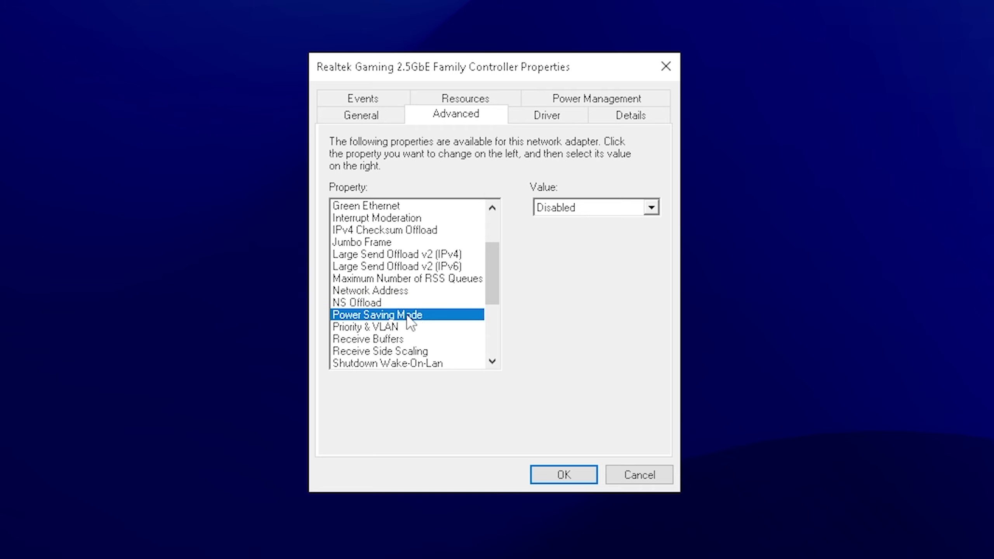
{"action": "left_click", "coordinate": [366, 328]}
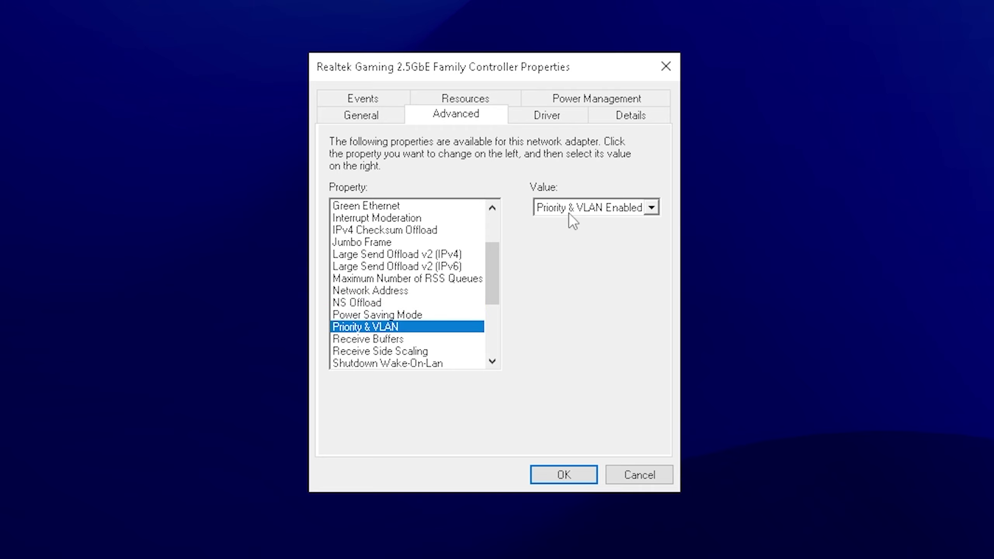
{"action": "scroll", "coordinate": [393, 322], "scroll_direction": "down", "scroll_amount": 1}
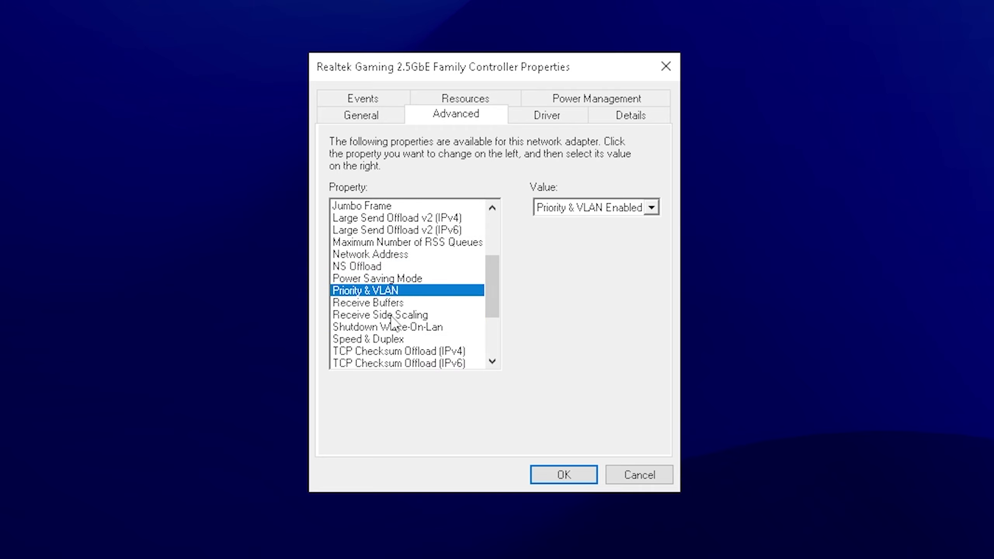
{"action": "left_click", "coordinate": [384, 304]}
{"action": "double_click", "coordinate": [558, 208]}
{"action": "left_click", "coordinate": [587, 209]}
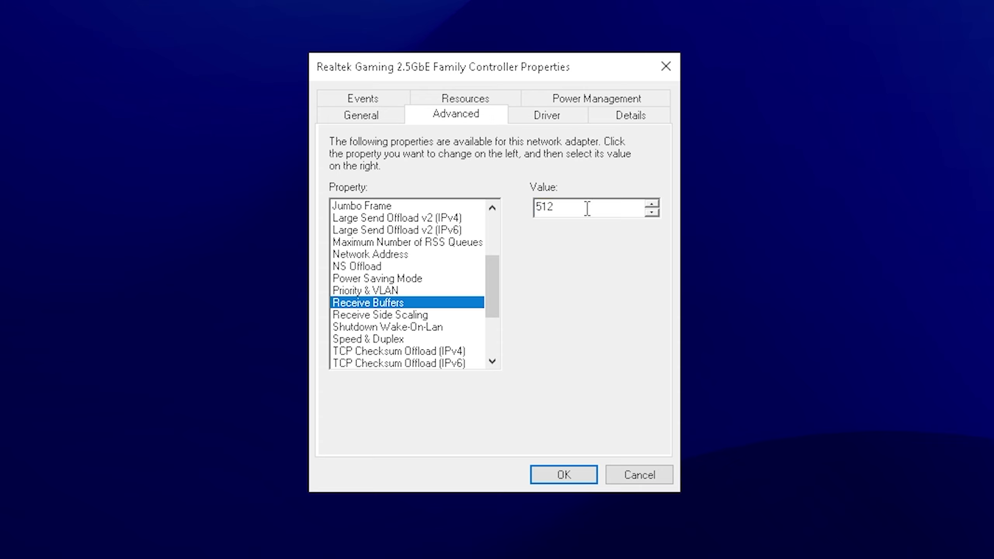
Step: Review Receive Side Scaling, Shutdown Wake-On-Lan, TCP/UDP Checksum Offloads and Transmit Buffers
{"action": "left_click", "coordinate": [366, 316]}
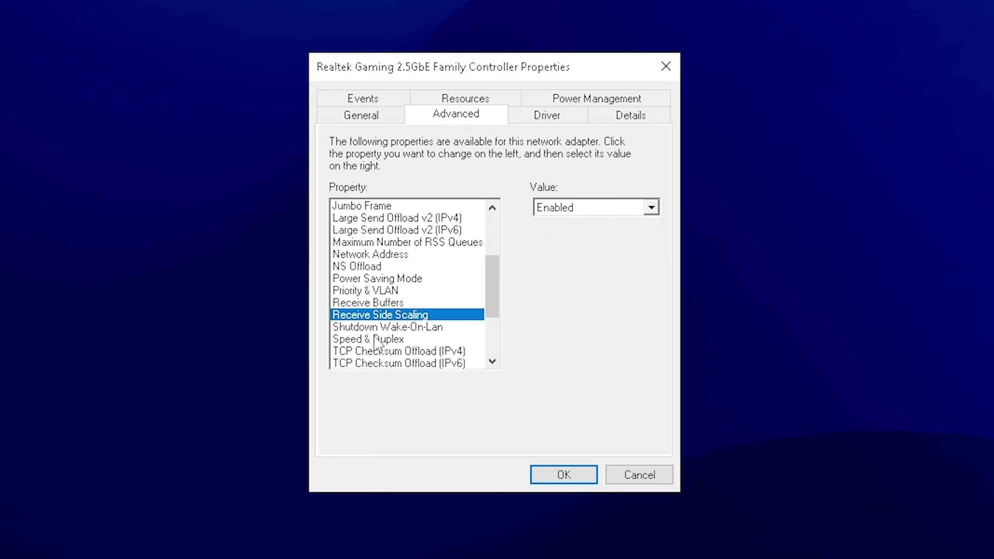
{"action": "left_click", "coordinate": [387, 328]}
{"action": "scroll", "coordinate": [389, 307], "scroll_direction": "down", "scroll_amount": 1}
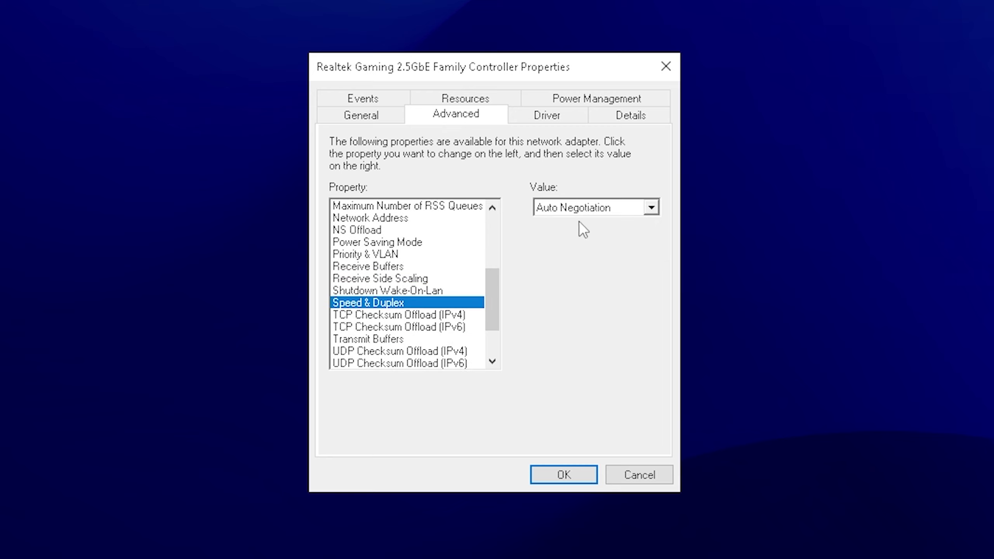
{"action": "left_click", "coordinate": [399, 315]}
{"action": "left_click", "coordinate": [444, 327]}
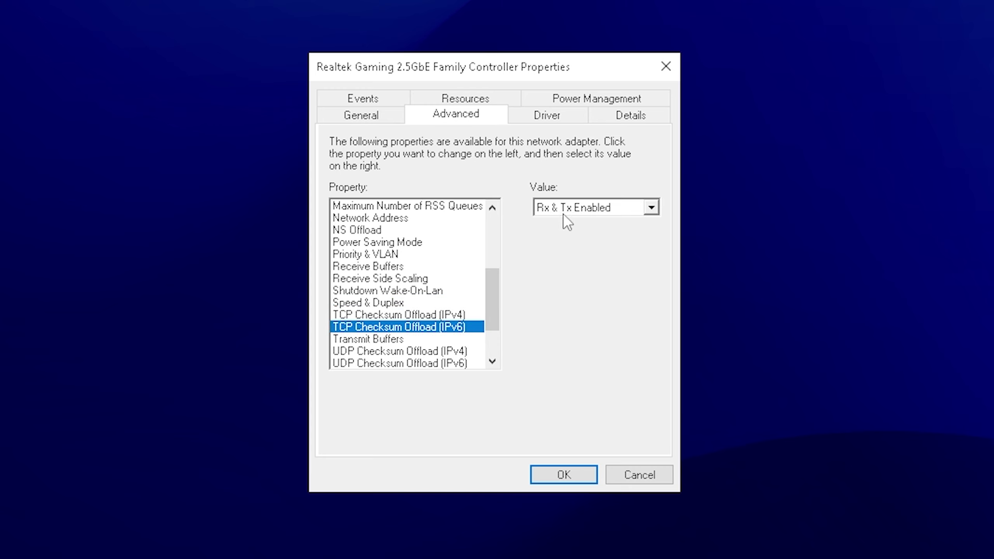
{"action": "scroll", "coordinate": [439, 304], "scroll_direction": "down", "scroll_amount": 1}
{"action": "left_click", "coordinate": [416, 302]}
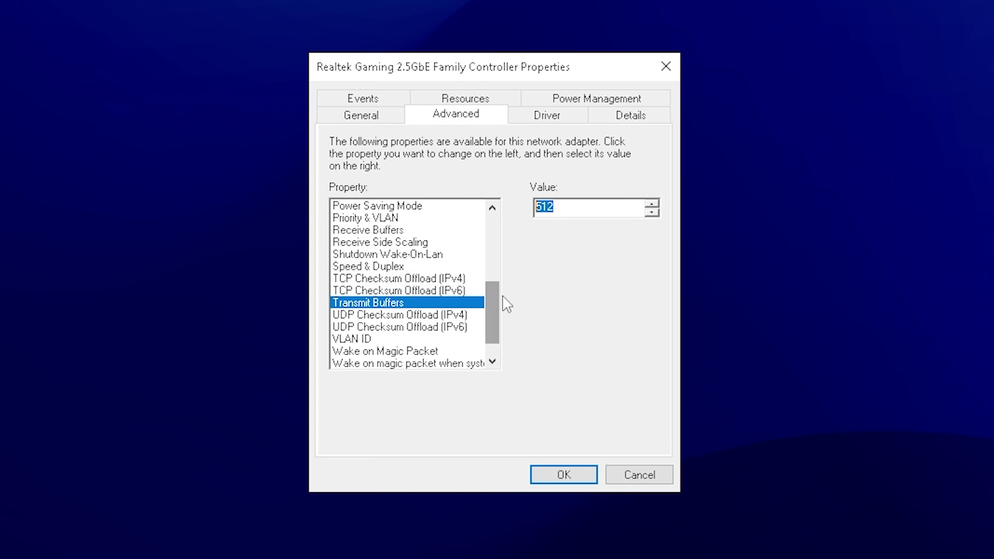
{"action": "left_click", "coordinate": [387, 315]}
{"action": "left_click", "coordinate": [435, 328]}
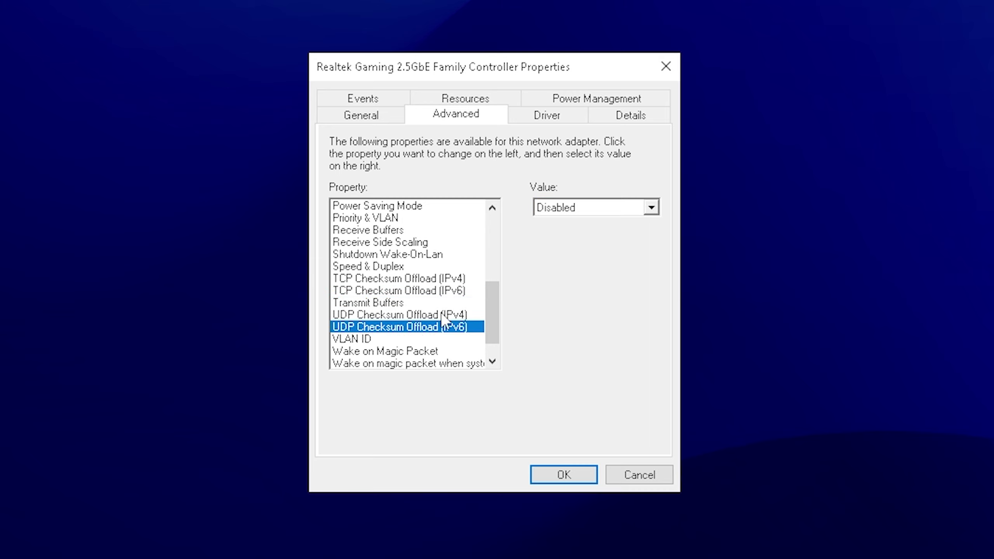
{"action": "scroll", "coordinate": [424, 308], "scroll_direction": "down", "scroll_amount": 1}
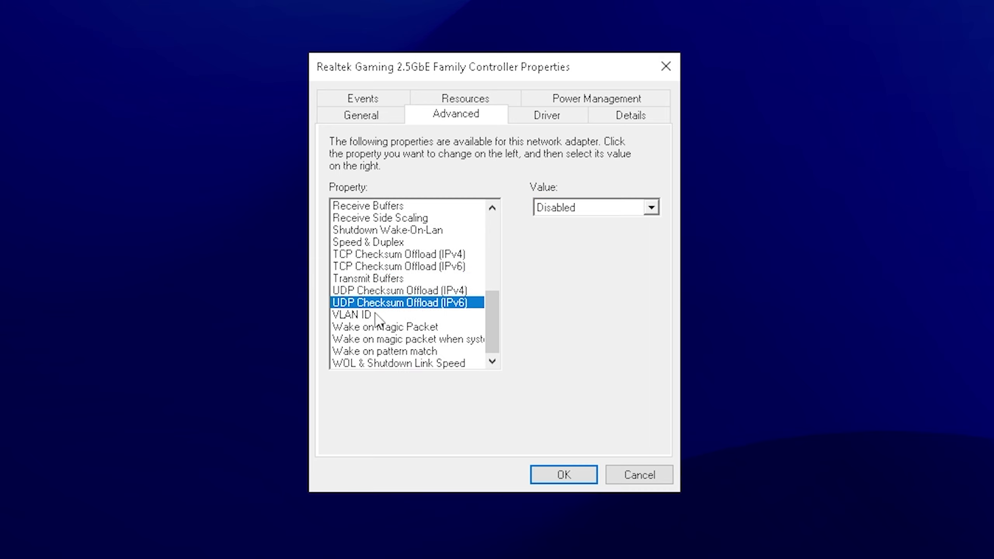
Step: Check the wake settings, keep WOL & Shutdown Link Speed at Not Speed Down, turn off power saving and confirm OK
{"action": "left_click", "coordinate": [384, 327]}
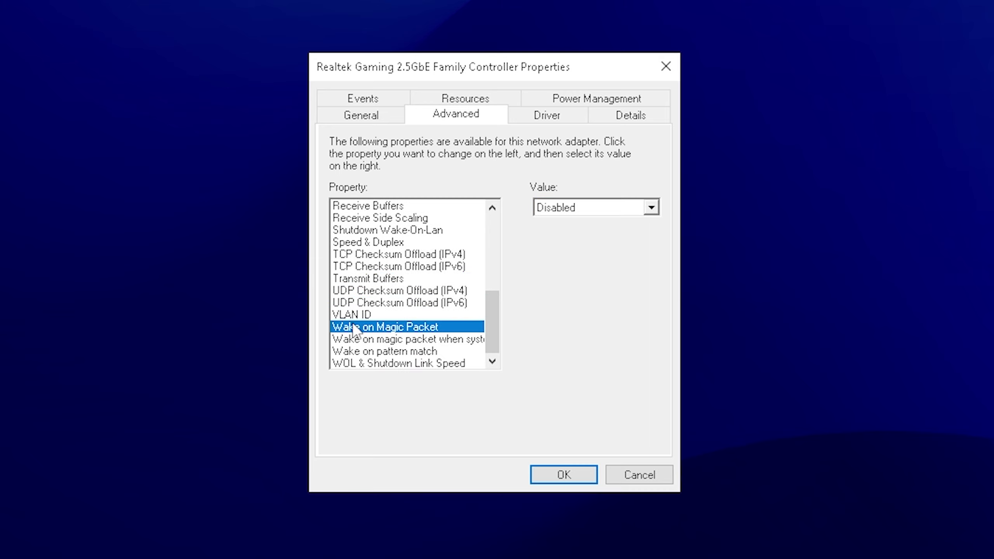
{"action": "left_click", "coordinate": [378, 340]}
{"action": "left_click", "coordinate": [357, 351]}
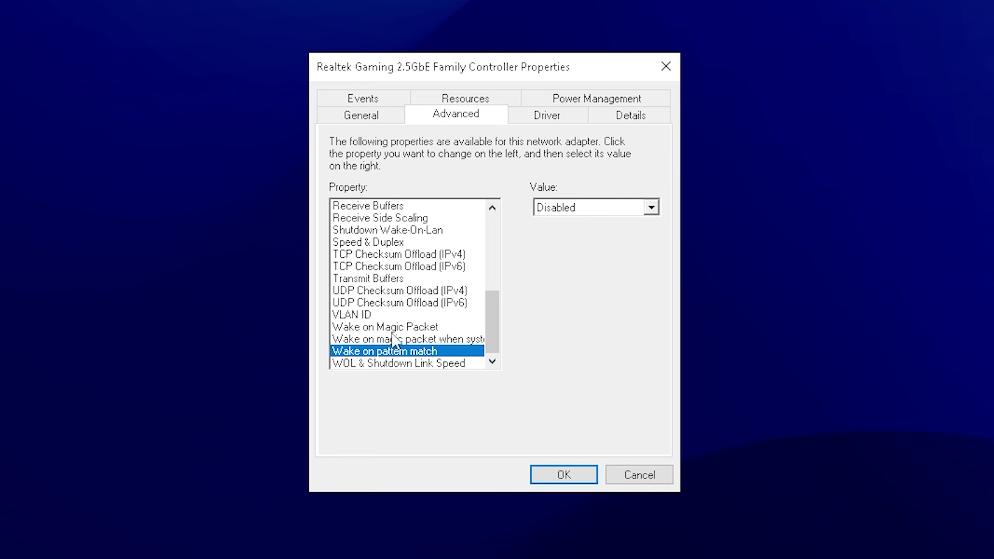
{"action": "left_click", "coordinate": [395, 364]}
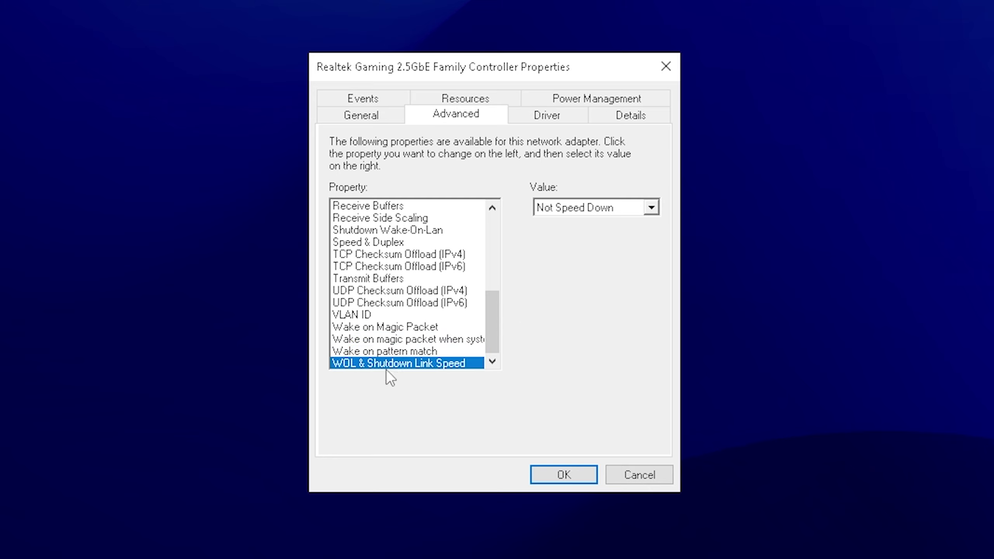
{"action": "left_click", "coordinate": [595, 207]}
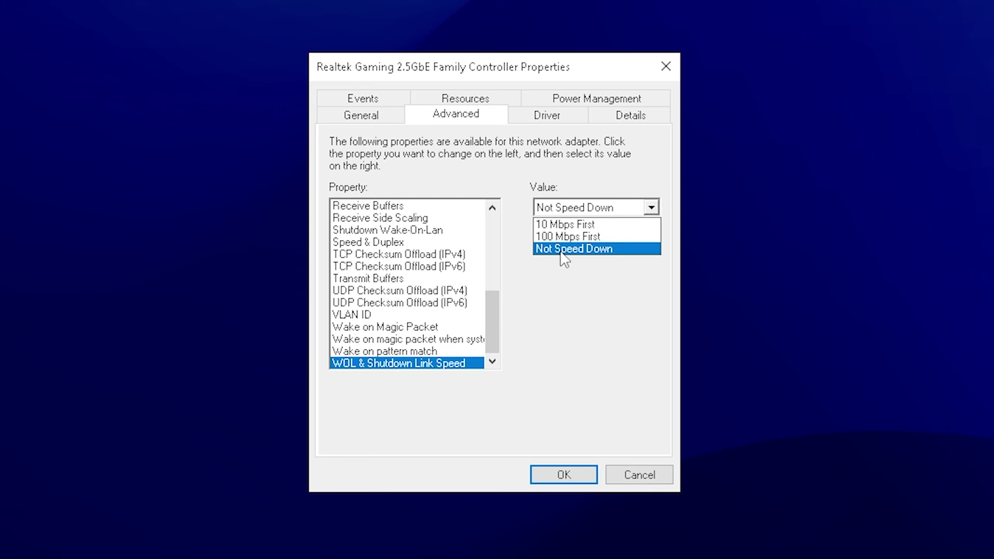
{"action": "left_click", "coordinate": [566, 250]}
{"action": "left_click", "coordinate": [575, 99]}
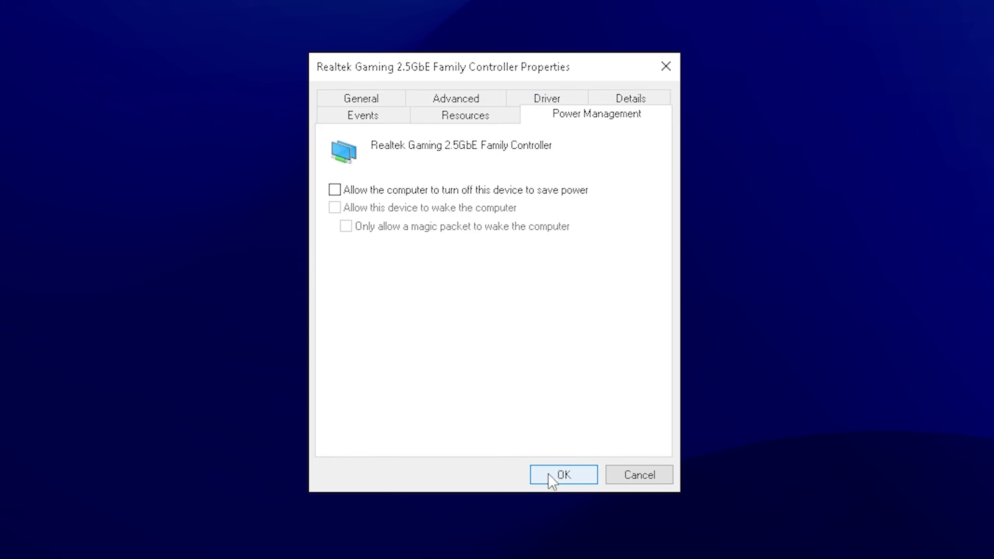
{"action": "left_click", "coordinate": [565, 474]}
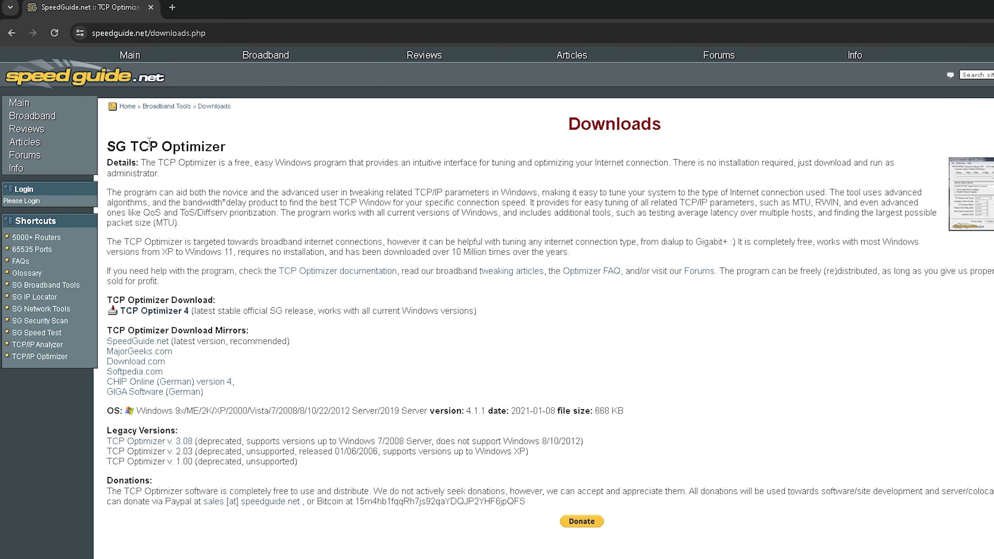
Step: Download TCP Optimizer 4 from the SpeedGuide.net downloads page
{"action": "left_click_drag", "start_coordinate": [131, 147], "coordinate": [227, 147]}
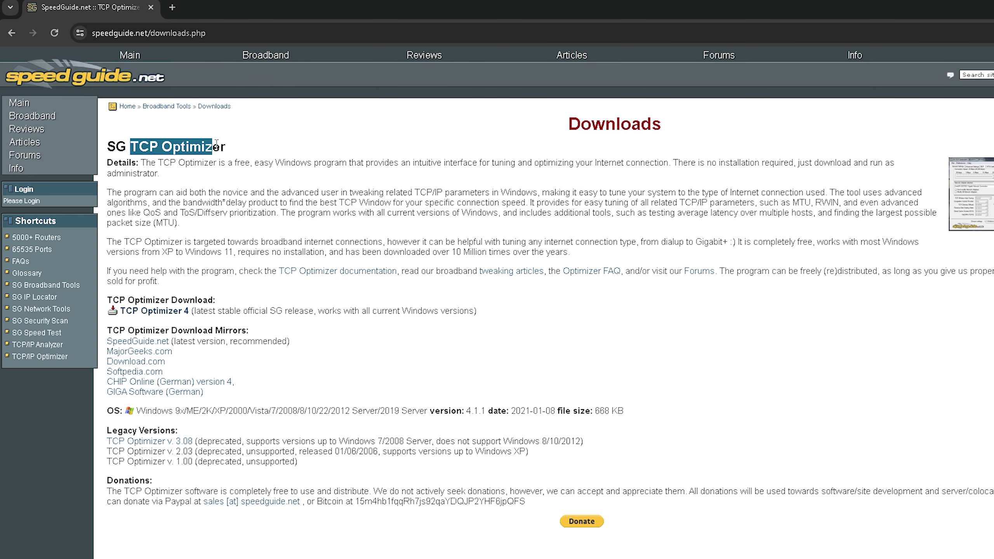
{"action": "left_click", "coordinate": [237, 148]}
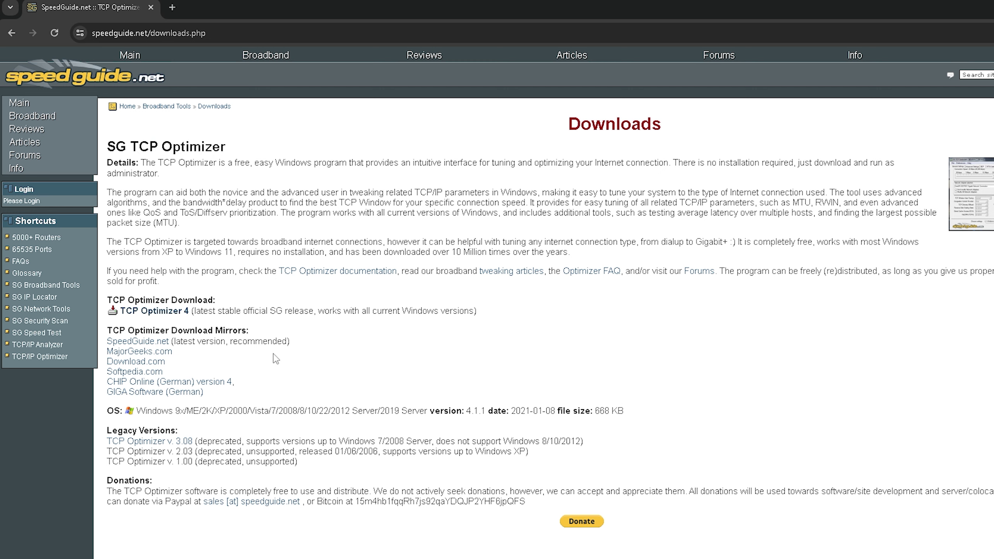
{"action": "left_click", "coordinate": [149, 312]}
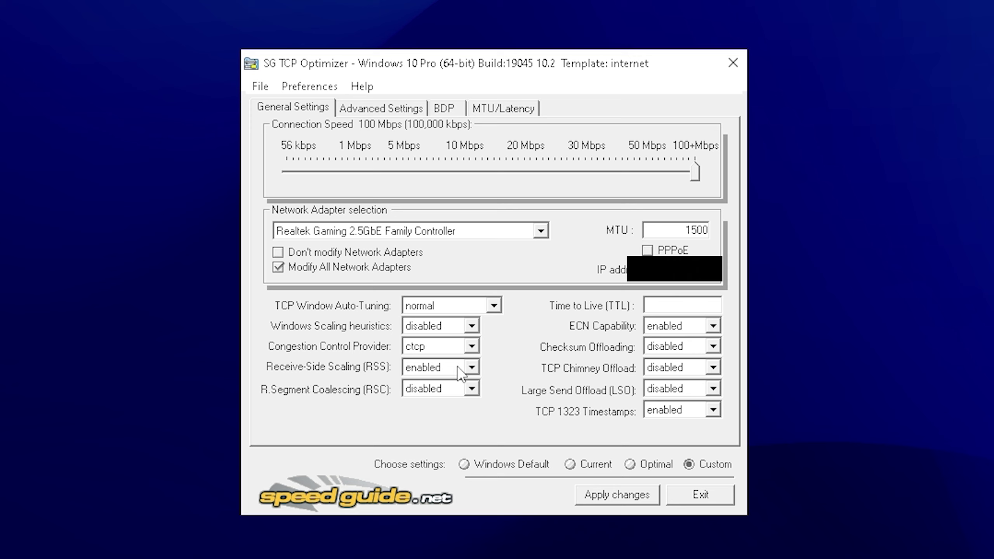
{"action": "left_click", "coordinate": [540, 231]}
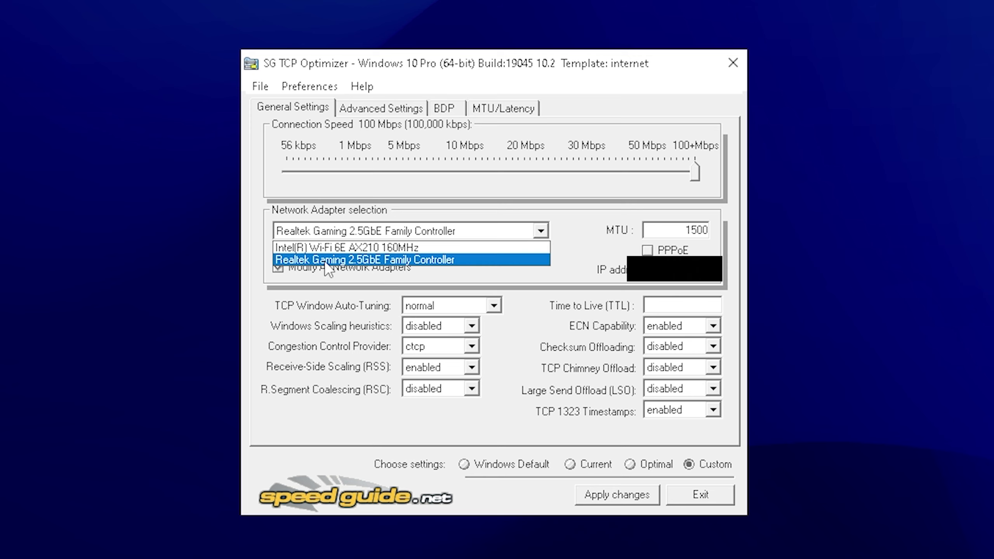
{"action": "left_click", "coordinate": [268, 260]}
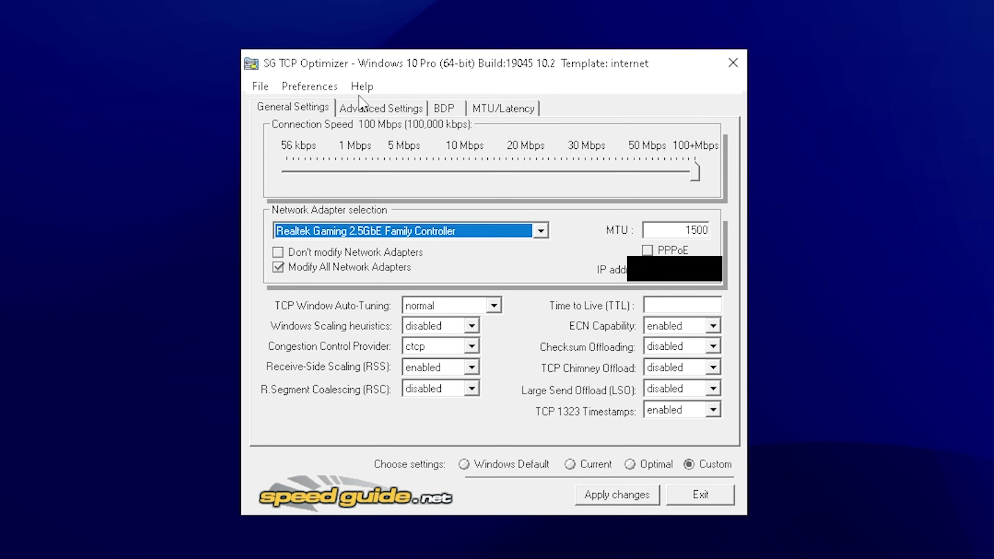
{"action": "left_click", "coordinate": [362, 111]}
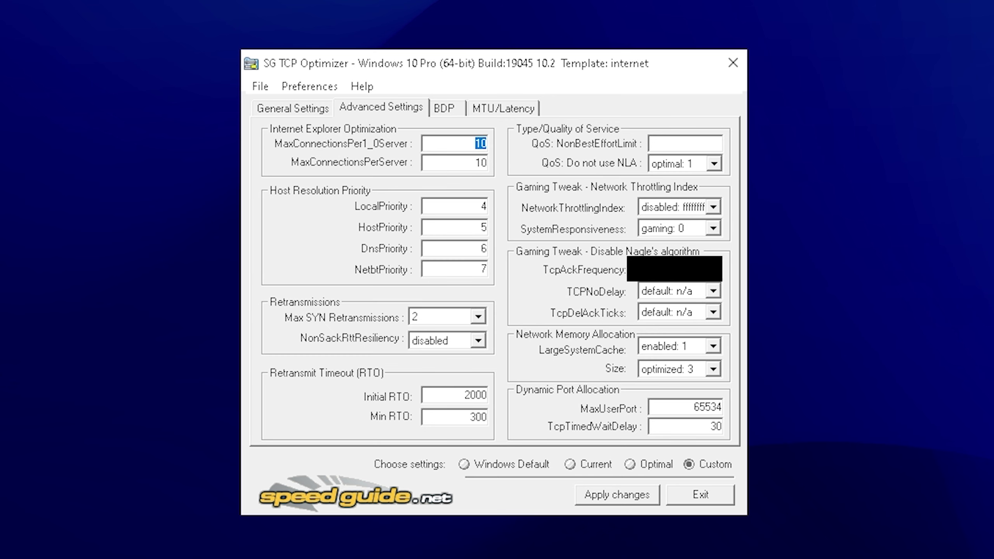
Step: Check MaxConnectionsPerServer, the Local/Dns/Netbt priority values and the Initial and Min RTO values
{"action": "double_click", "coordinate": [470, 160]}
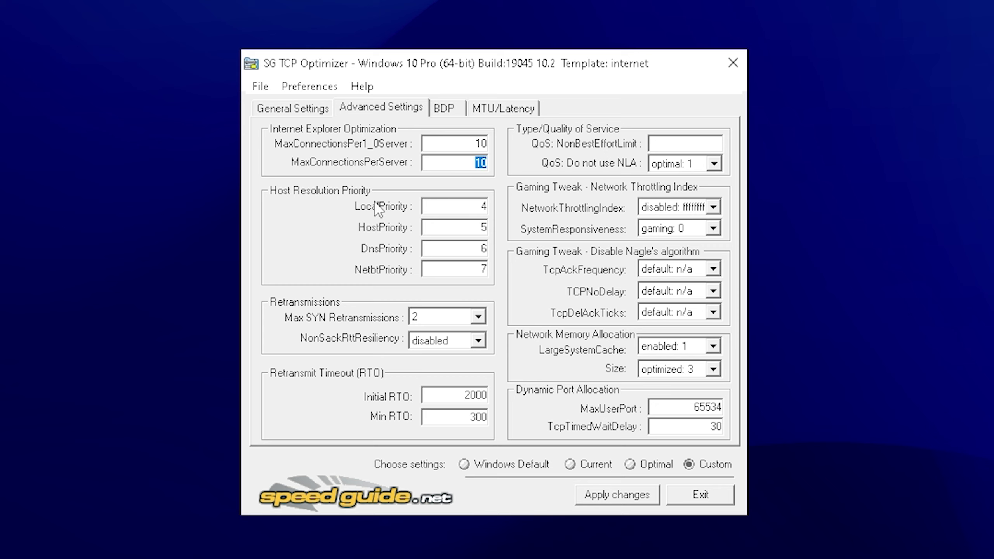
{"action": "left_click", "coordinate": [446, 207]}
{"action": "left_click", "coordinate": [467, 229]}
{"action": "left_click", "coordinate": [442, 207]}
{"action": "double_click", "coordinate": [454, 229]}
{"action": "left_click", "coordinate": [479, 269]}
{"action": "double_click", "coordinate": [455, 396]}
{"action": "double_click", "coordinate": [466, 417]}
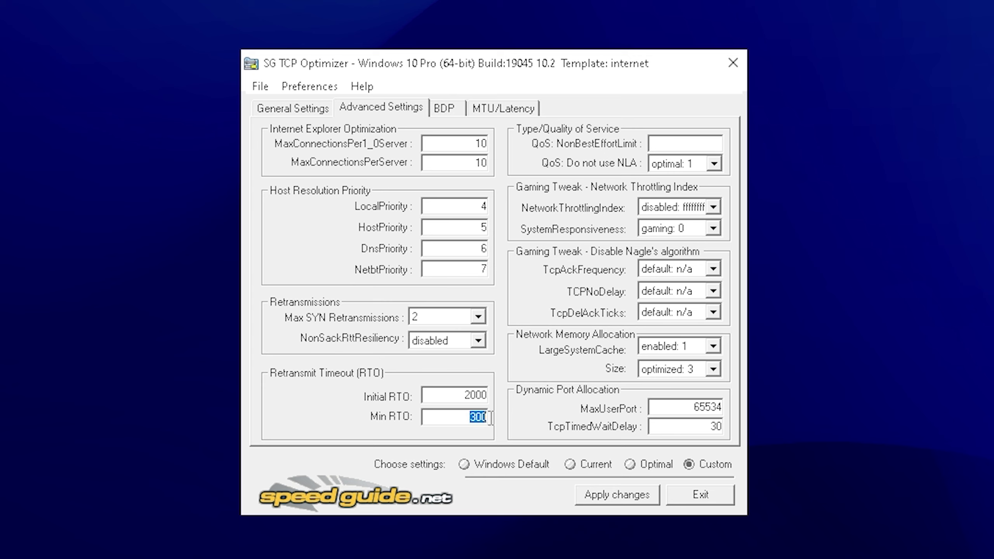
Step: Keep QoS NLA at optimal: 1, throttling disabled, SystemResponsiveness at gaming: 0 and verify MaxUserPort
{"action": "left_click", "coordinate": [690, 164]}
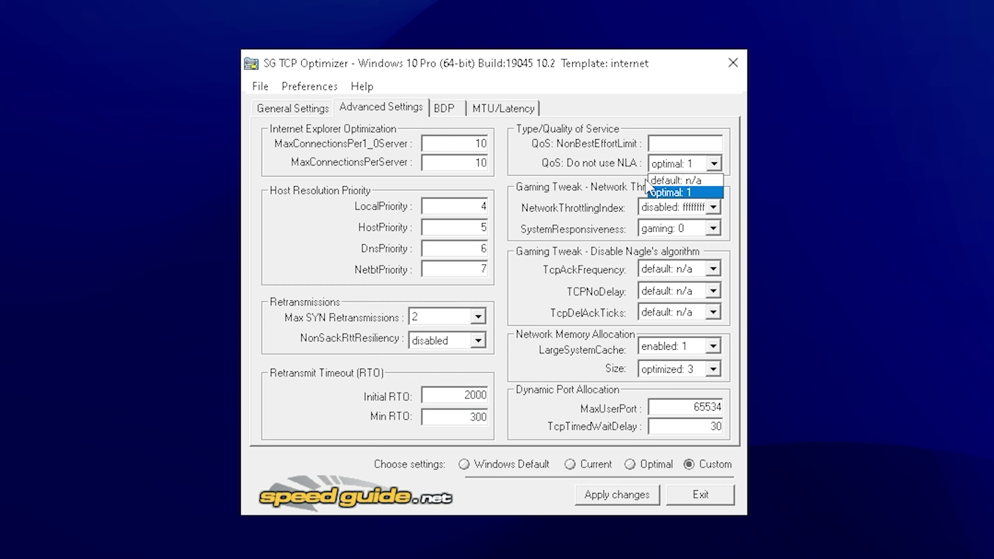
{"action": "left_click", "coordinate": [666, 193]}
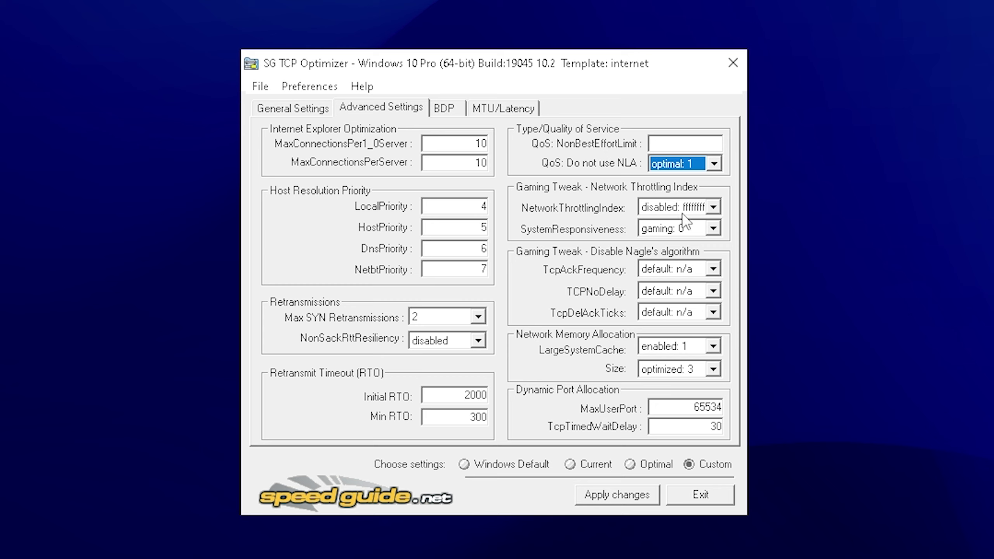
{"action": "left_click", "coordinate": [697, 207]}
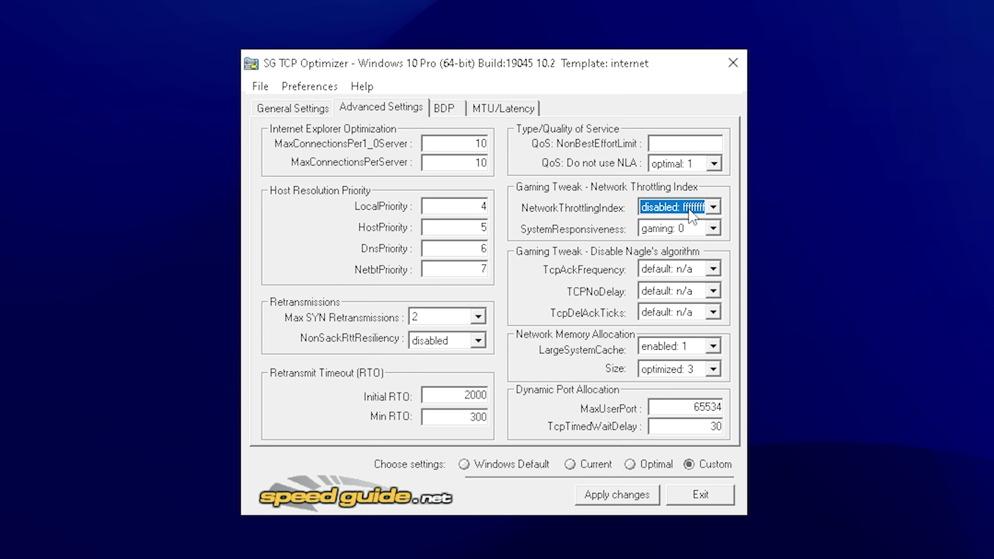
{"action": "left_click", "coordinate": [687, 229]}
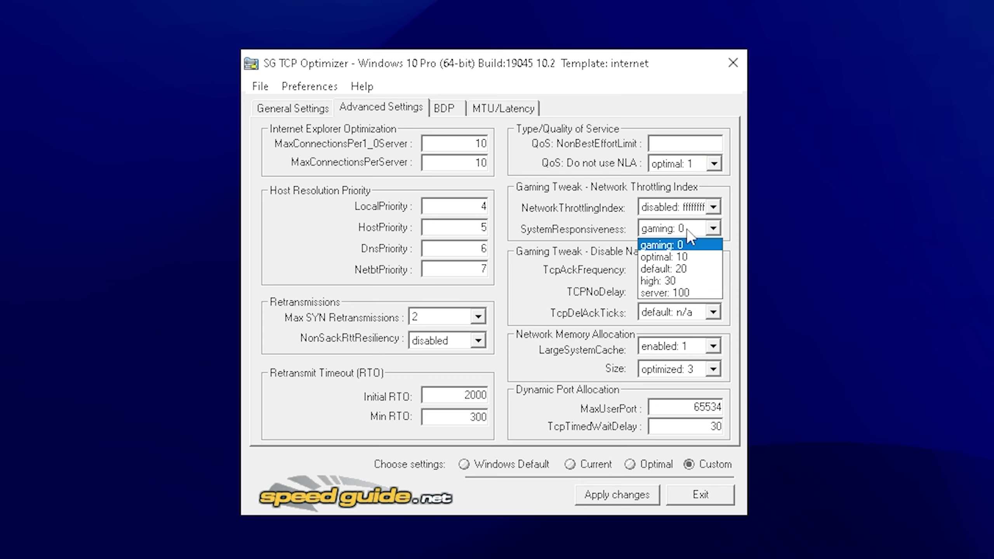
{"action": "left_click", "coordinate": [681, 246]}
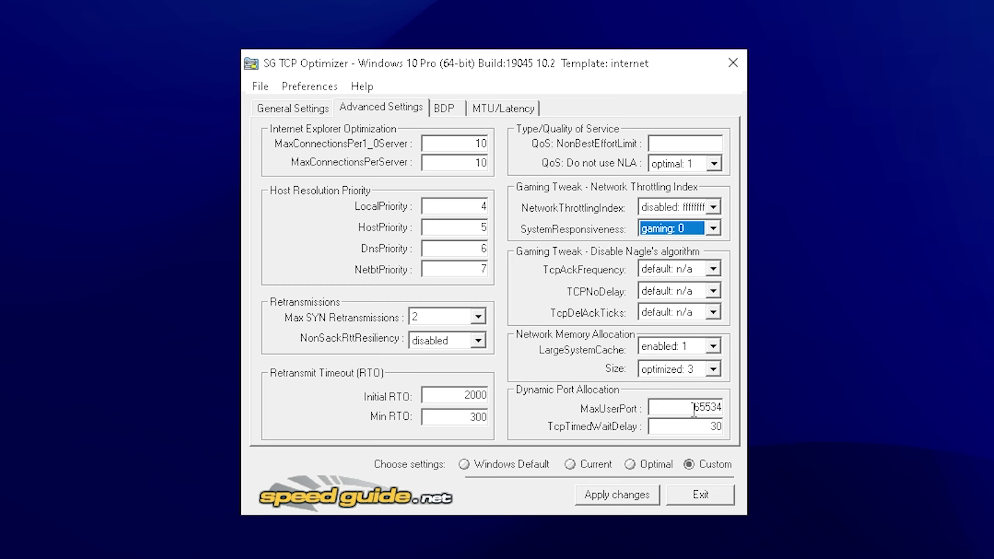
{"action": "left_click_drag", "start_coordinate": [694, 408], "coordinate": [742, 408]}
{"action": "left_click", "coordinate": [718, 409]}
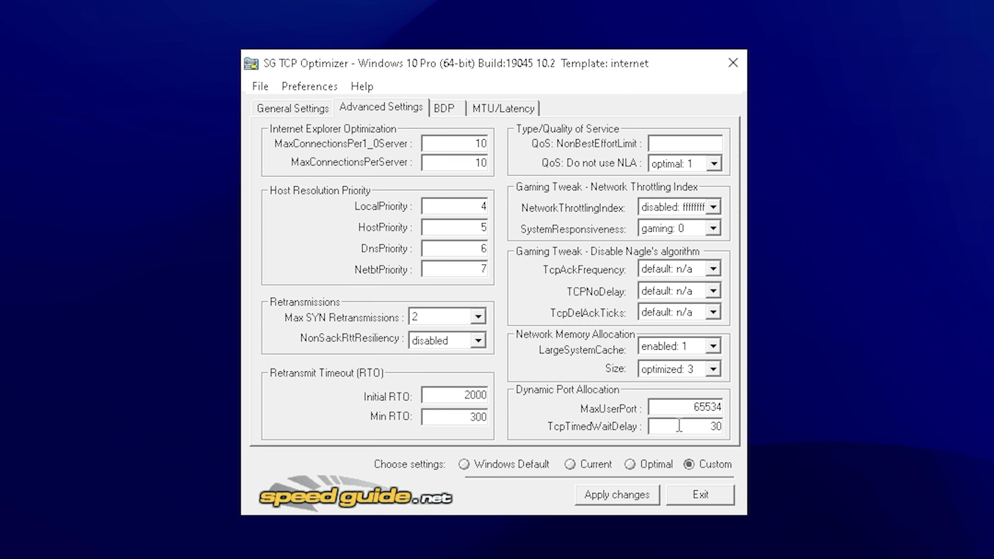
Step: Apply the custom TCP Optimizer changes after reviewing the Apply Changes list
{"action": "left_click", "coordinate": [617, 495]}
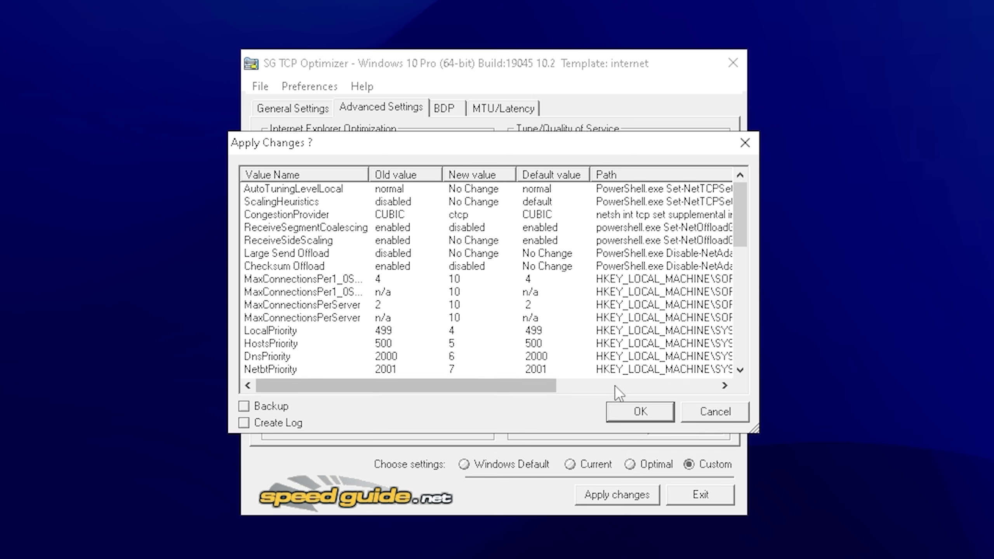
{"action": "left_click", "coordinate": [637, 411]}
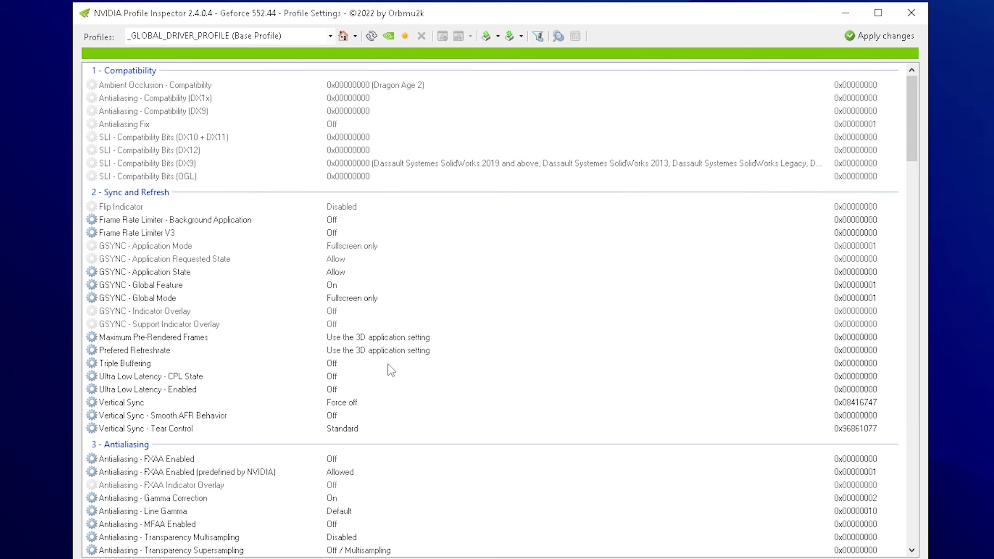
{"action": "scroll", "coordinate": [388, 371], "scroll_direction": "down", "scroll_amount": 1}
{"action": "scroll", "coordinate": [388, 370], "scroll_direction": "down", "scroll_amount": 5}
{"action": "scroll", "coordinate": [454, 243], "scroll_direction": "down", "scroll_amount": 5}
{"action": "scroll", "coordinate": [454, 244], "scroll_direction": "down", "scroll_amount": 5}
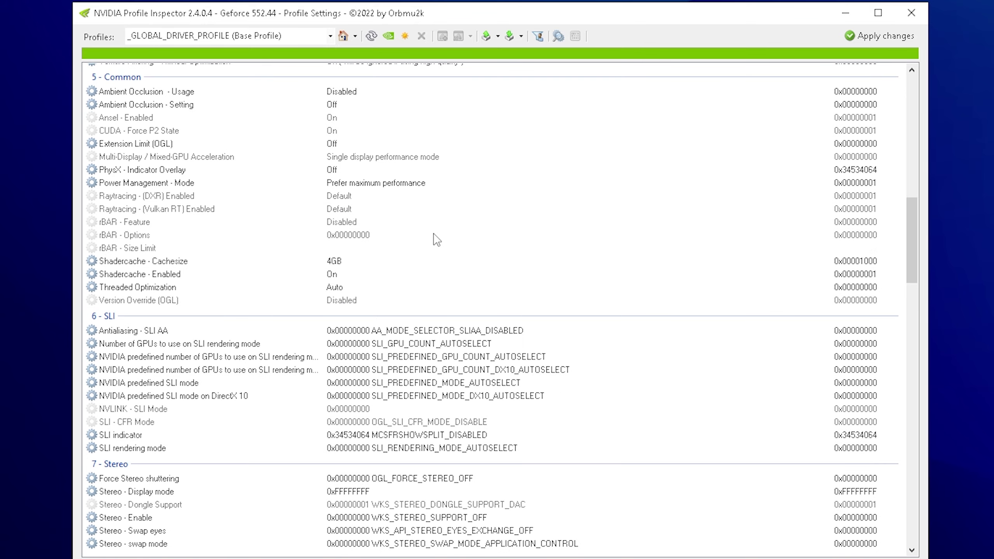
{"action": "scroll", "coordinate": [454, 244], "scroll_direction": "down", "scroll_amount": 5}
{"action": "scroll", "coordinate": [453, 244], "scroll_direction": "down", "scroll_amount": 5}
{"action": "scroll", "coordinate": [441, 225], "scroll_direction": "down", "scroll_amount": 5}
{"action": "scroll", "coordinate": [441, 226], "scroll_direction": "down", "scroll_amount": 5}
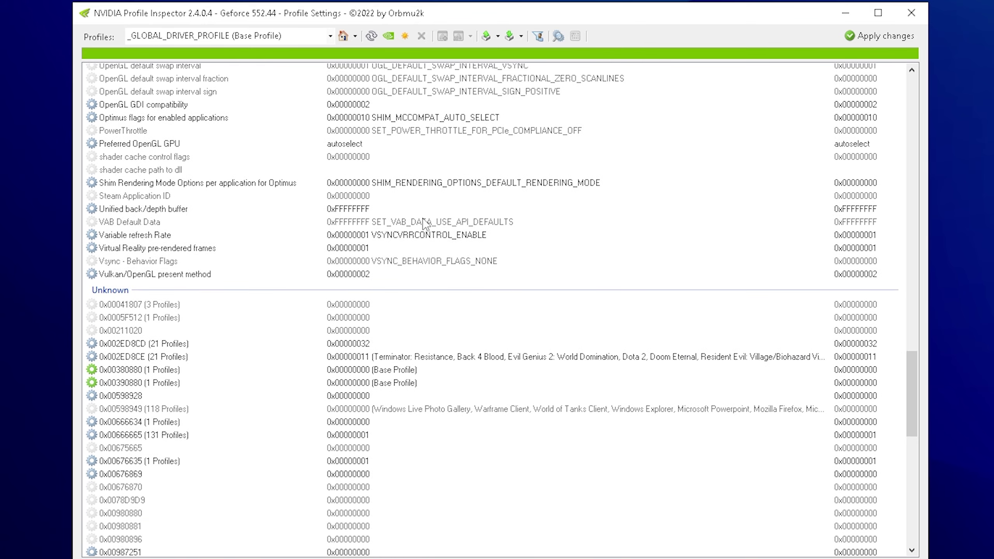
{"action": "scroll", "coordinate": [441, 226], "scroll_direction": "down", "scroll_amount": 3}
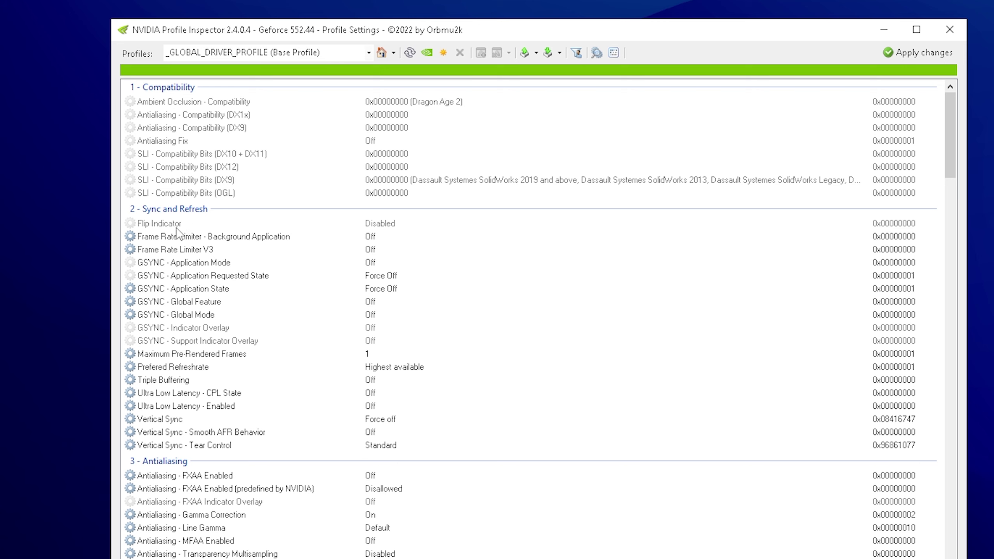
Step: Set the global profile's Maximum Pre-Rendered Frames to 1
{"action": "left_click", "coordinate": [167, 237]}
{"action": "left_click", "coordinate": [139, 268]}
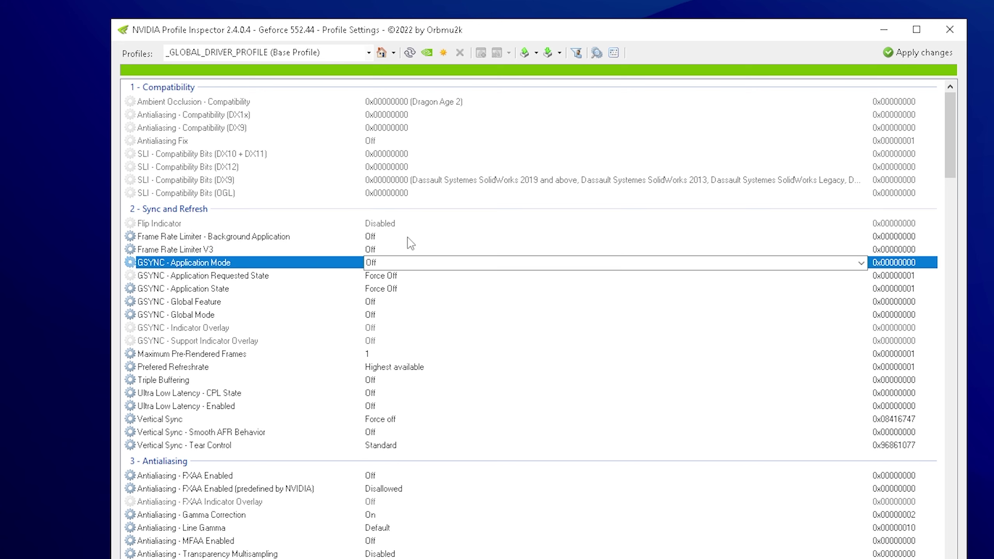
{"action": "scroll", "coordinate": [394, 312], "scroll_direction": "down", "scroll_amount": 1}
{"action": "left_click", "coordinate": [394, 317]}
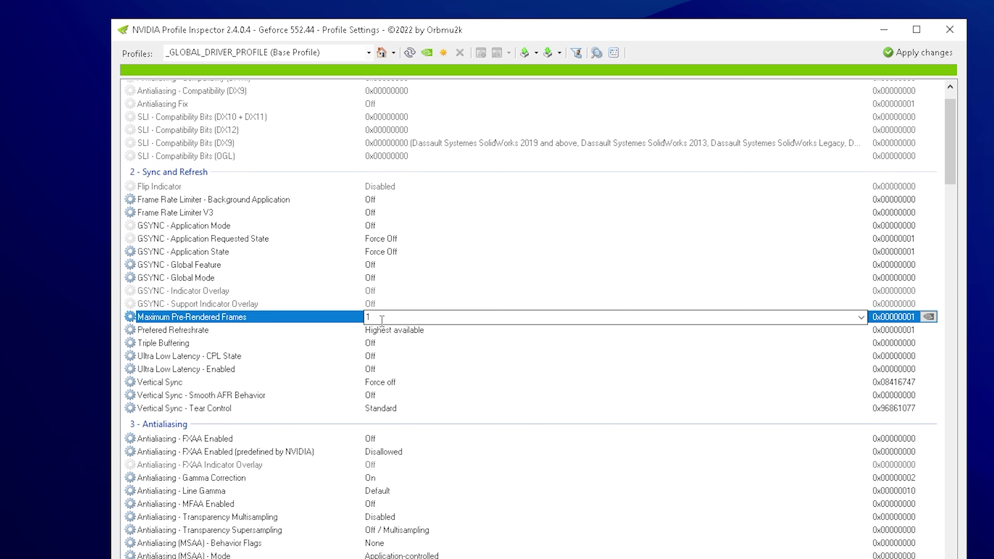
{"action": "left_click", "coordinate": [861, 318]}
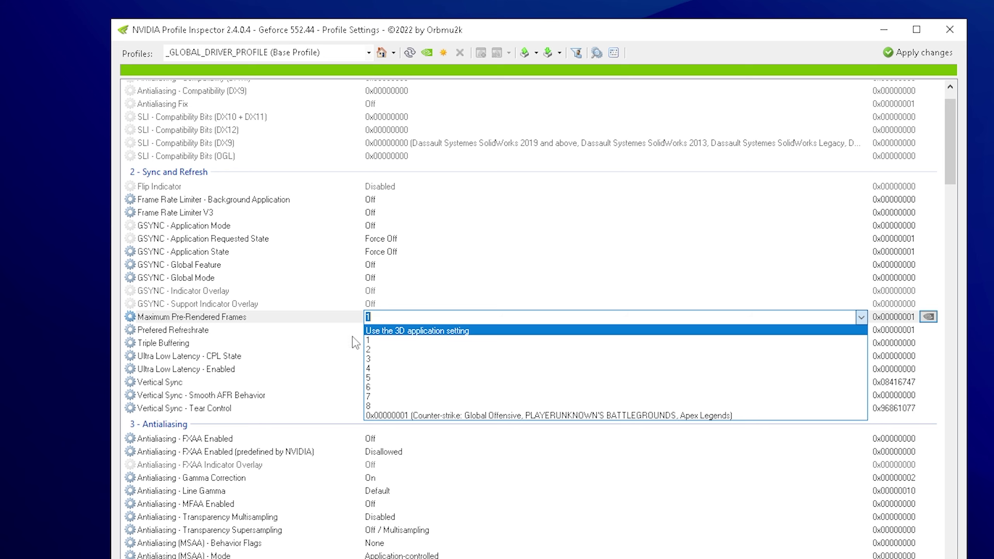
{"action": "left_click", "coordinate": [373, 342]}
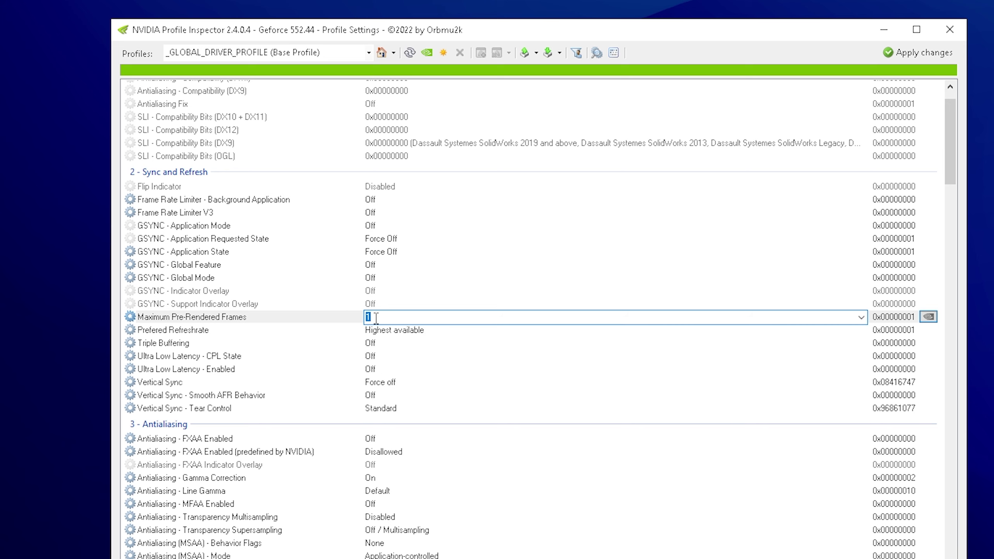
Step: Review Preferred Refreshrate, Triple Buffering, Vertical Sync and Smooth AFR Behavior
{"action": "left_click", "coordinate": [234, 330]}
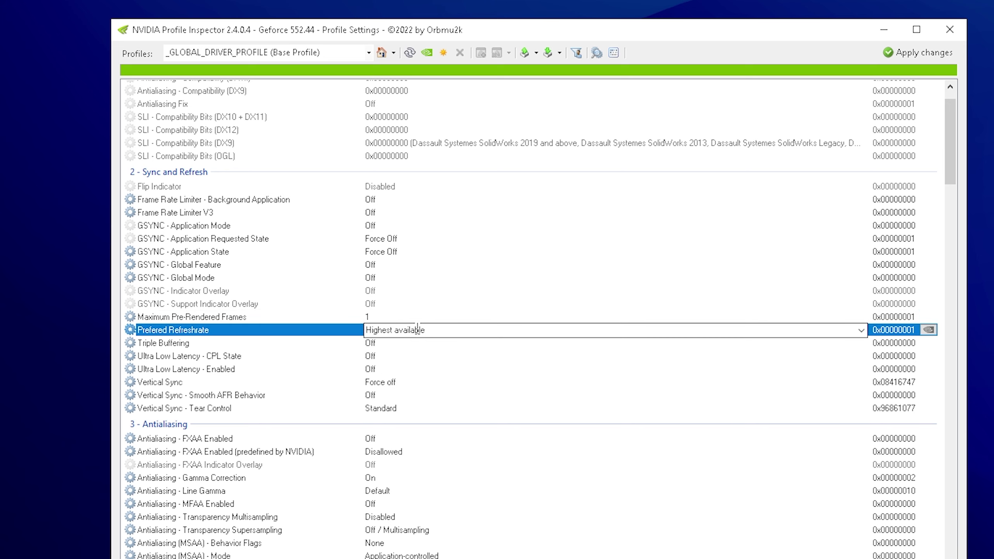
{"action": "left_click", "coordinate": [208, 349]}
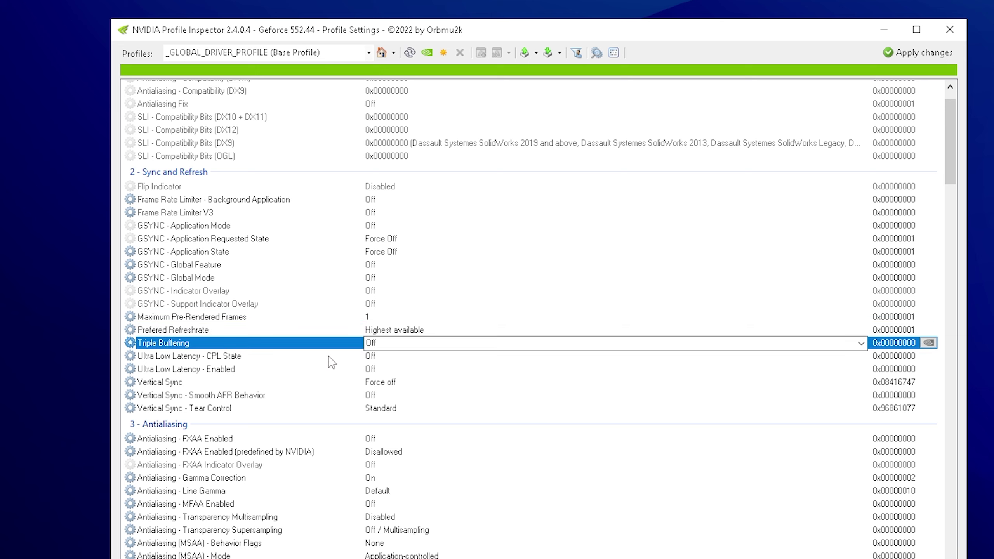
{"action": "left_click", "coordinate": [175, 382]}
{"action": "left_click", "coordinate": [226, 394]}
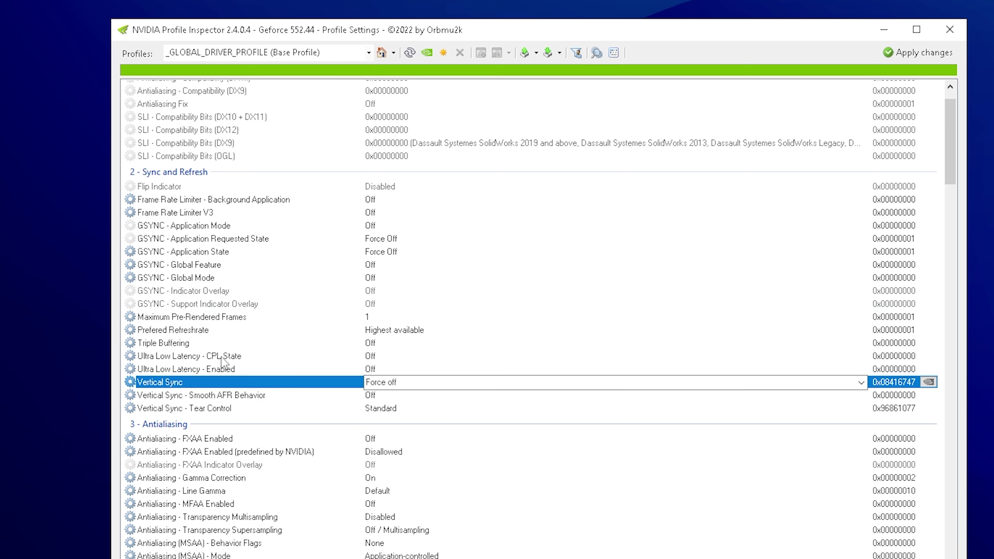
{"action": "left_click", "coordinate": [220, 396]}
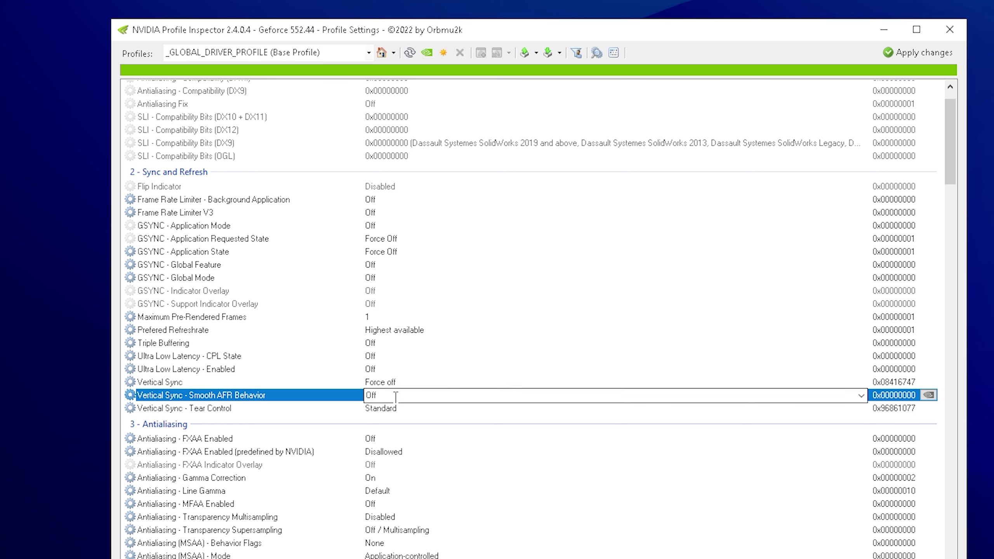
{"action": "scroll", "coordinate": [395, 397], "scroll_direction": "down", "scroll_amount": 3}
Step: Review FXAA, Gamma Correction and Transparency sampling, then set MSAA Mode to enhance the application setting
{"action": "left_click", "coordinate": [237, 328]}
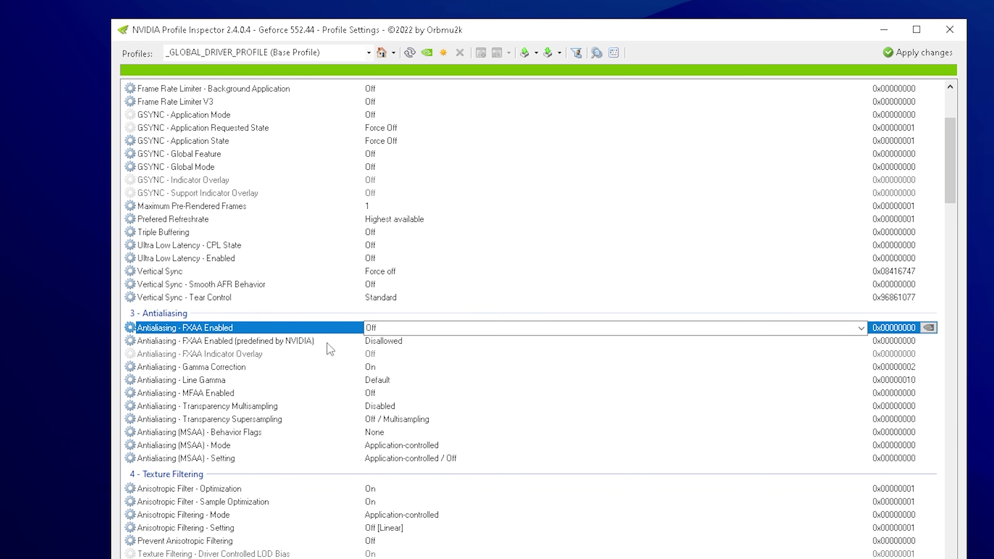
{"action": "left_click", "coordinate": [293, 340]}
{"action": "left_click", "coordinate": [386, 328]}
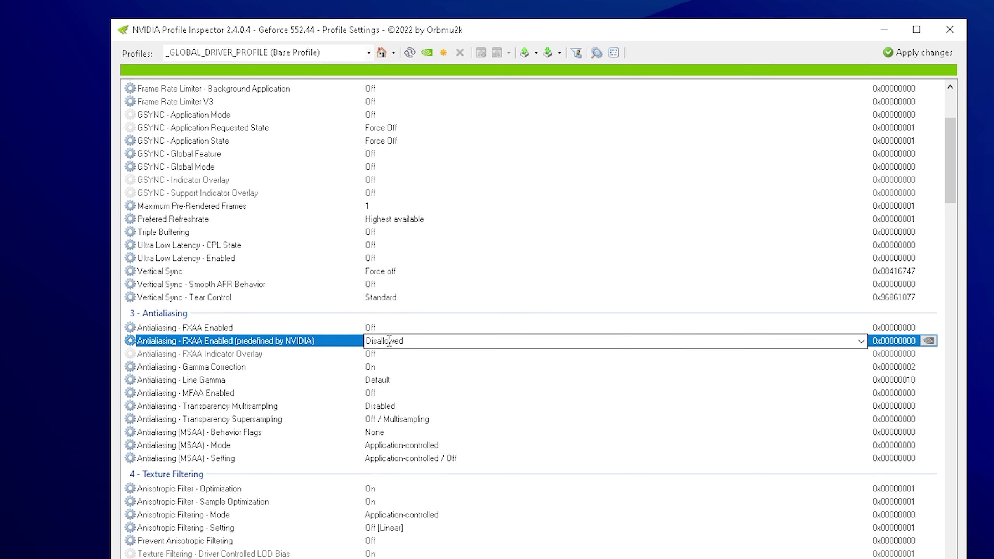
{"action": "left_click", "coordinate": [338, 370]}
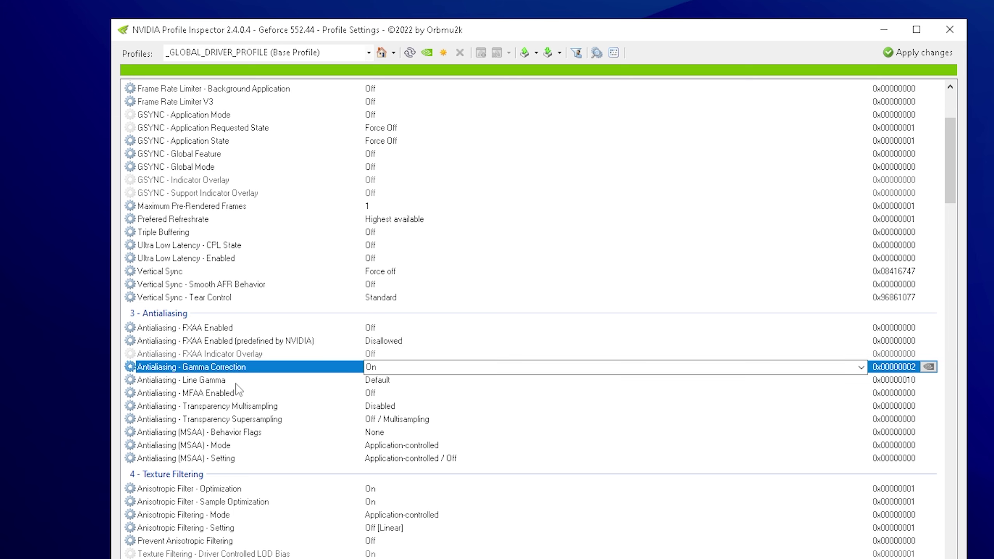
{"action": "left_click", "coordinate": [239, 406]}
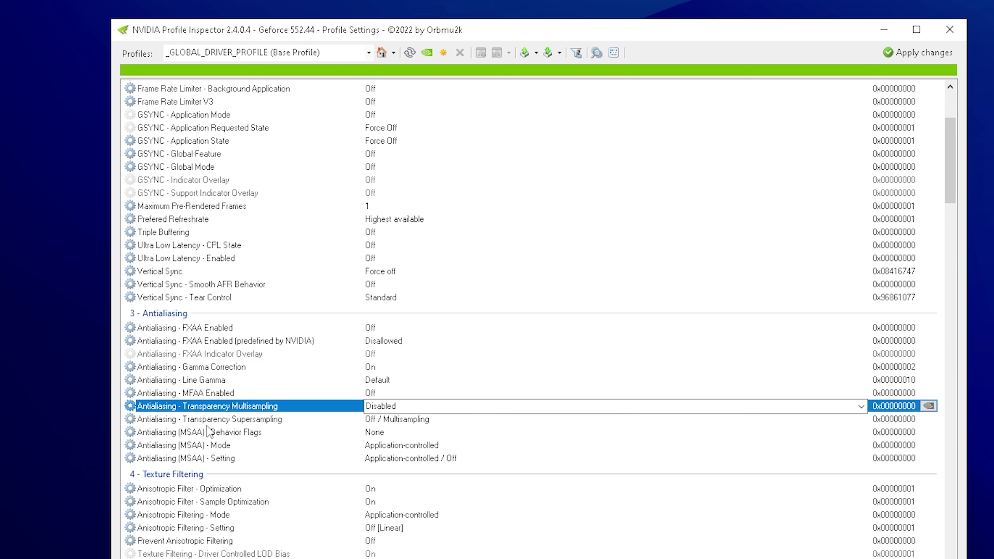
{"action": "left_click", "coordinate": [229, 423]}
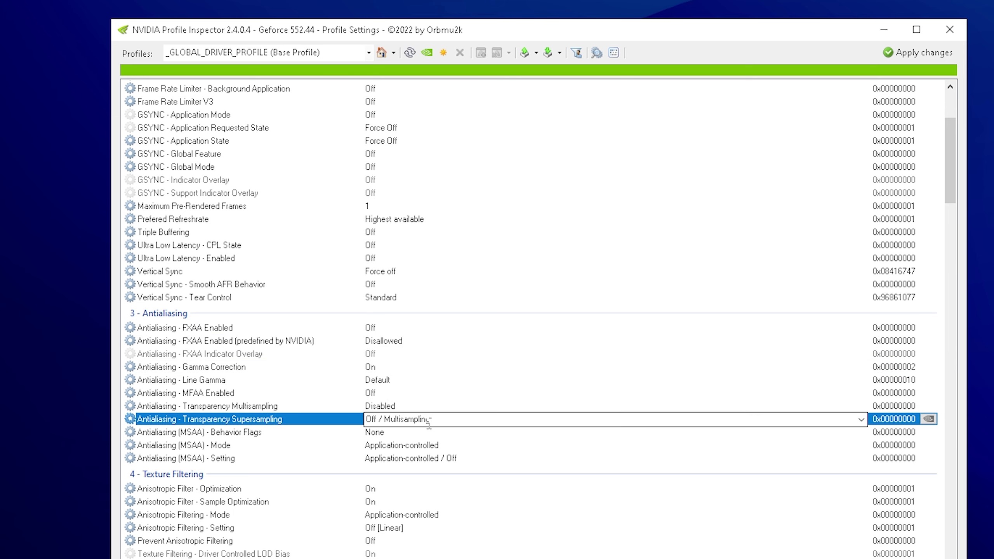
{"action": "left_click", "coordinate": [311, 445]}
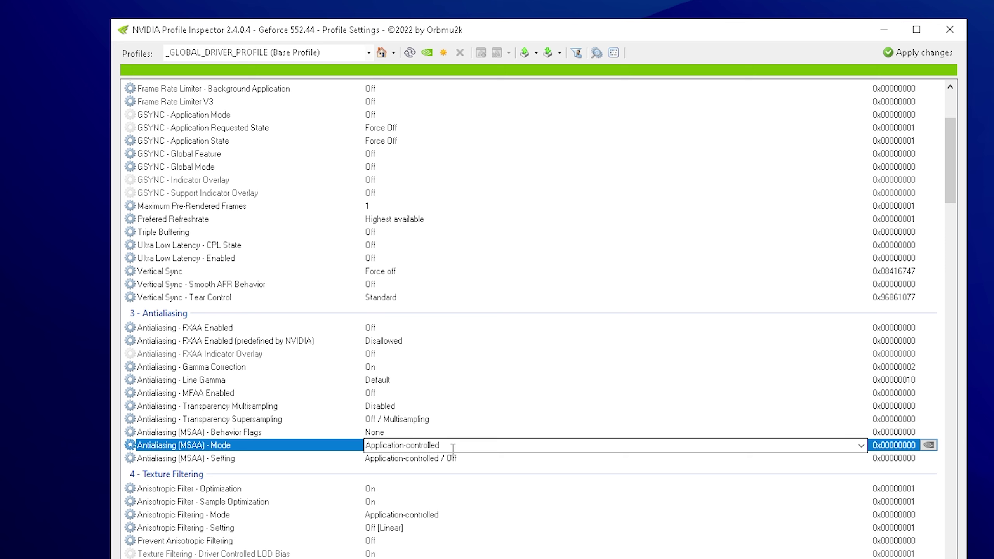
{"action": "scroll", "coordinate": [453, 447], "scroll_direction": "down", "scroll_amount": 3}
Step: Review anisotropic filtering, Negative LOD bias, texture quality High performance and Trilinear Optimization
{"action": "left_click", "coordinate": [241, 304]}
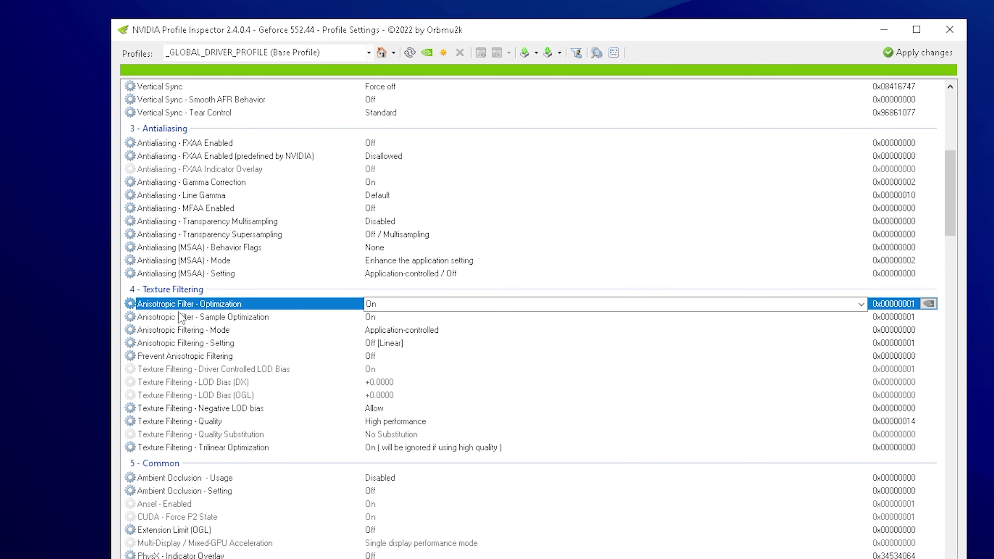
{"action": "left_click", "coordinate": [241, 318]}
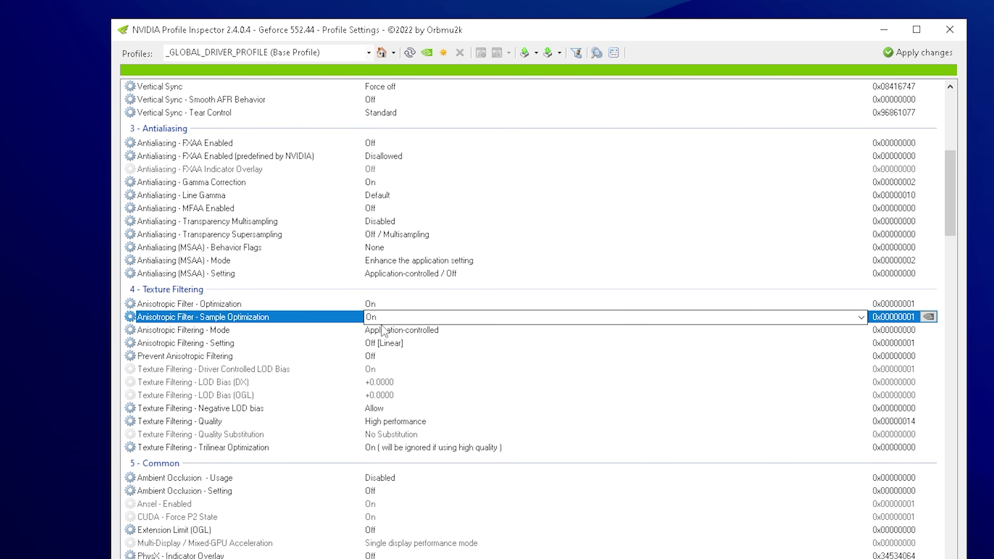
{"action": "left_click", "coordinate": [242, 330]}
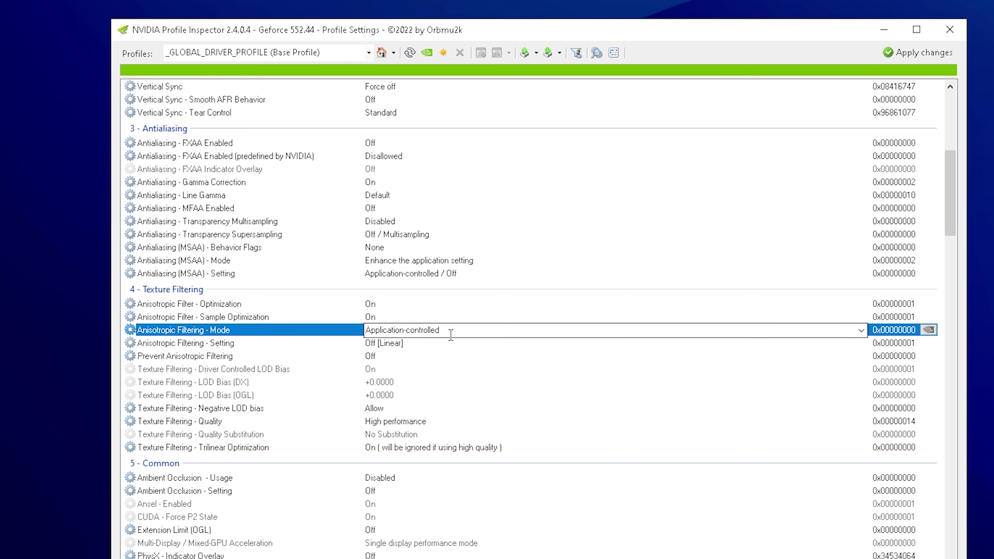
{"action": "left_click", "coordinate": [252, 356]}
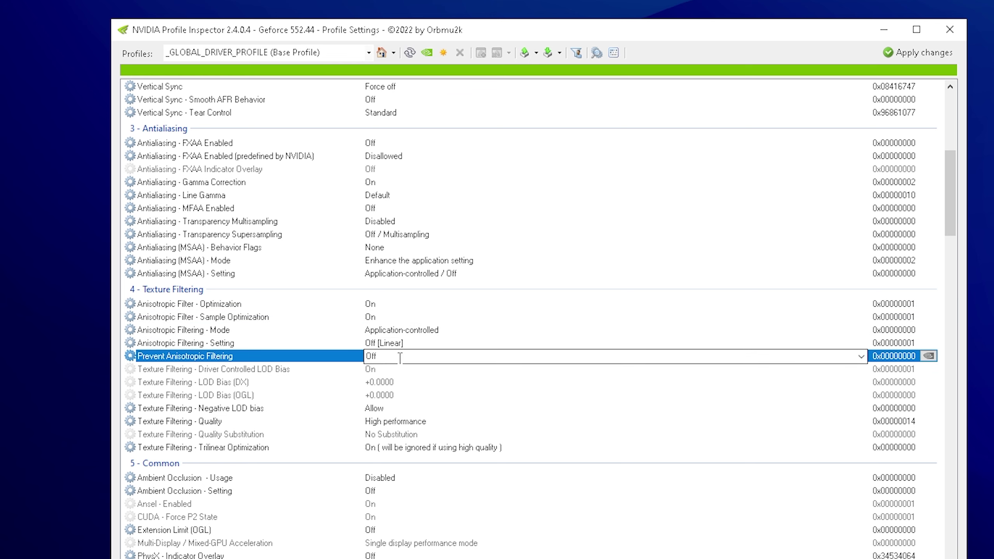
{"action": "scroll", "coordinate": [347, 375], "scroll_direction": "down", "scroll_amount": 1}
{"action": "left_click", "coordinate": [257, 372]}
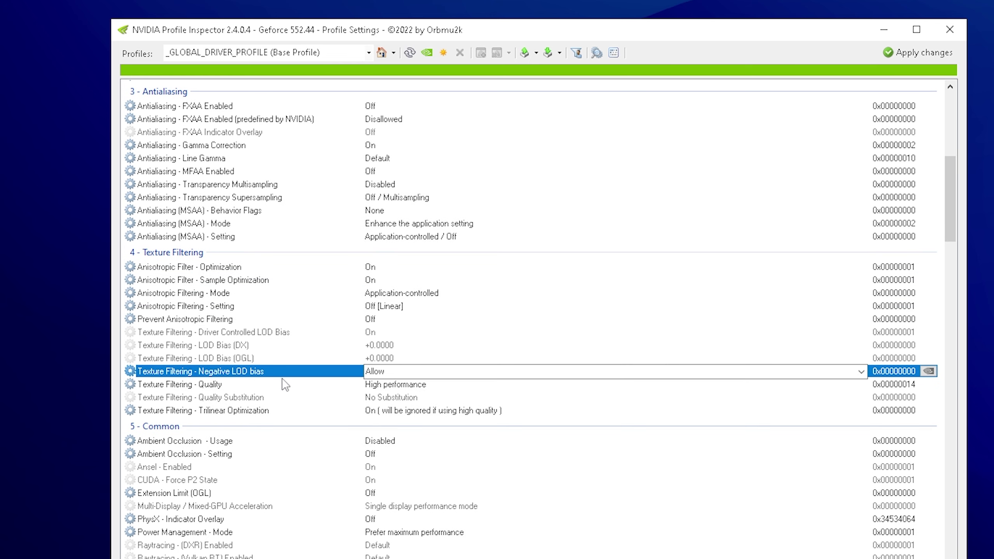
{"action": "left_click", "coordinate": [252, 384]}
{"action": "left_click", "coordinate": [436, 385]}
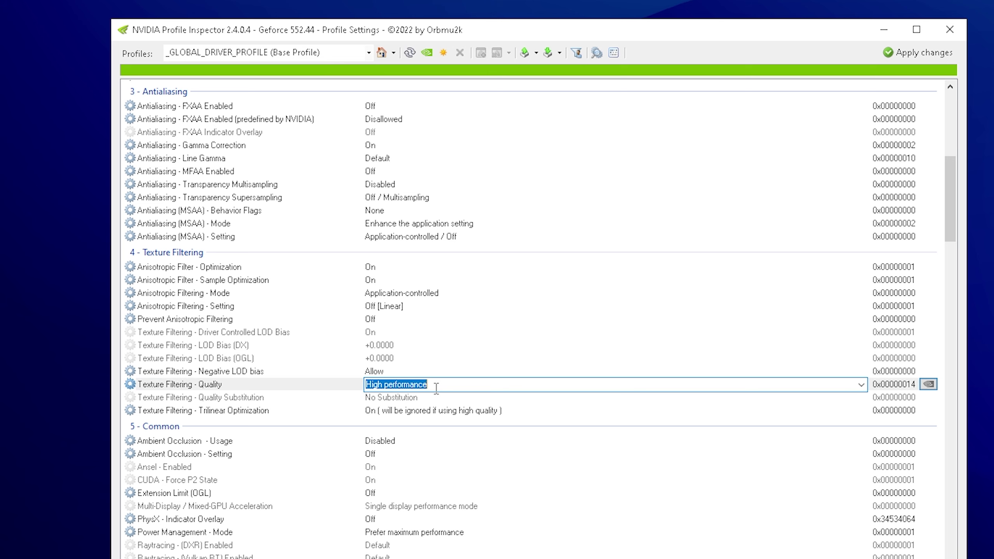
{"action": "left_click", "coordinate": [236, 412]}
{"action": "left_click", "coordinate": [410, 412]}
{"action": "scroll", "coordinate": [400, 411], "scroll_direction": "up", "scroll_amount": 1}
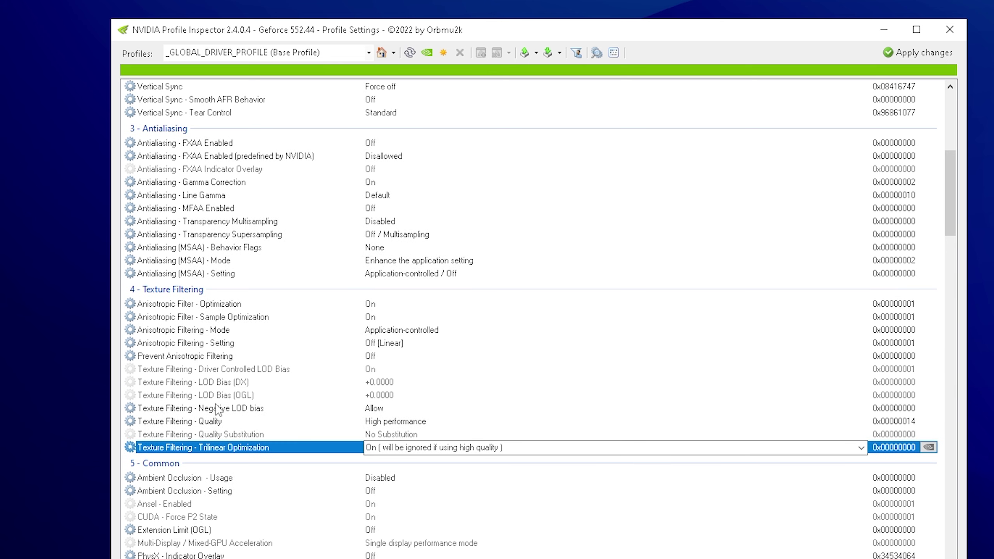
{"action": "scroll", "coordinate": [912, 155], "scroll_direction": "up", "scroll_amount": 3}
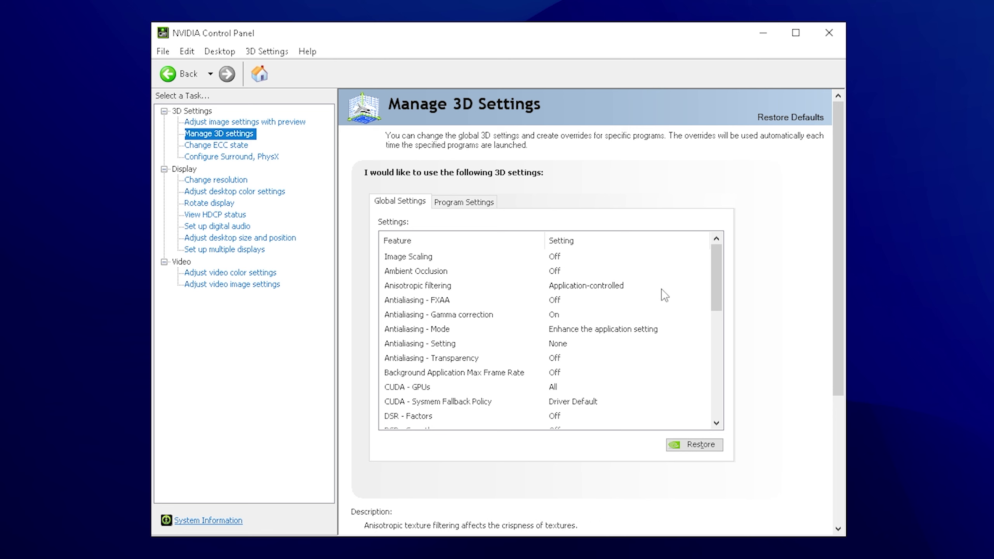
{"action": "scroll", "coordinate": [642, 315], "scroll_direction": "down", "scroll_amount": 3}
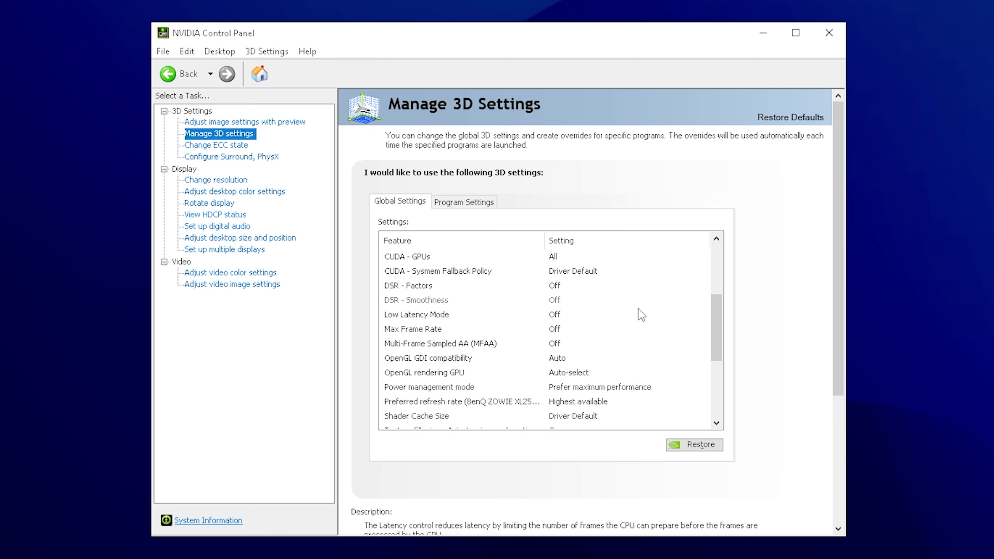
{"action": "scroll", "coordinate": [642, 315], "scroll_direction": "down", "scroll_amount": 1}
Step: Set global Shader Cache Size to 10 GB and keep Texture filtering - Quality at High performance
{"action": "left_click", "coordinate": [588, 344]}
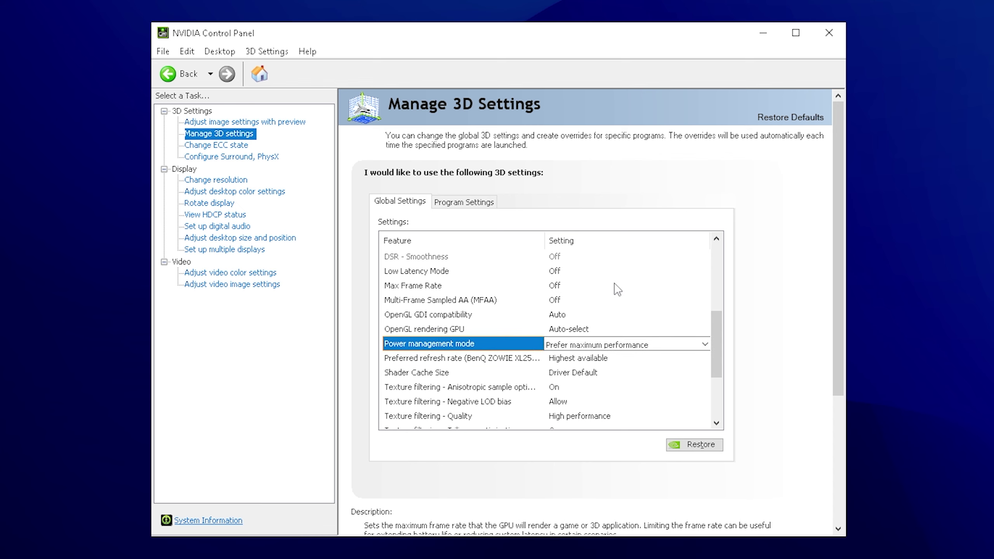
{"action": "scroll", "coordinate": [613, 289], "scroll_direction": "down", "scroll_amount": 1}
{"action": "left_click", "coordinate": [579, 315]}
{"action": "left_click", "coordinate": [567, 327]}
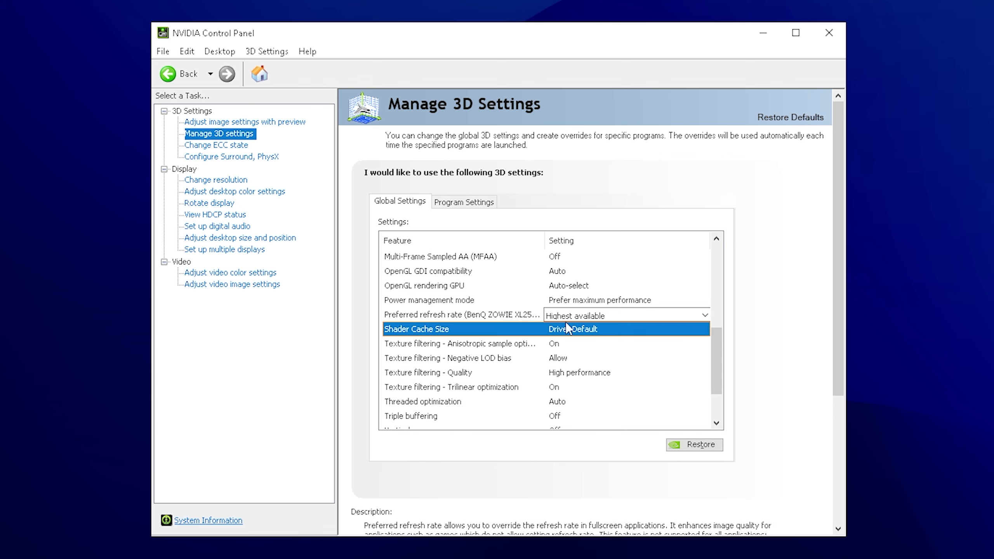
{"action": "left_click", "coordinate": [622, 330]}
{"action": "left_click", "coordinate": [575, 428]}
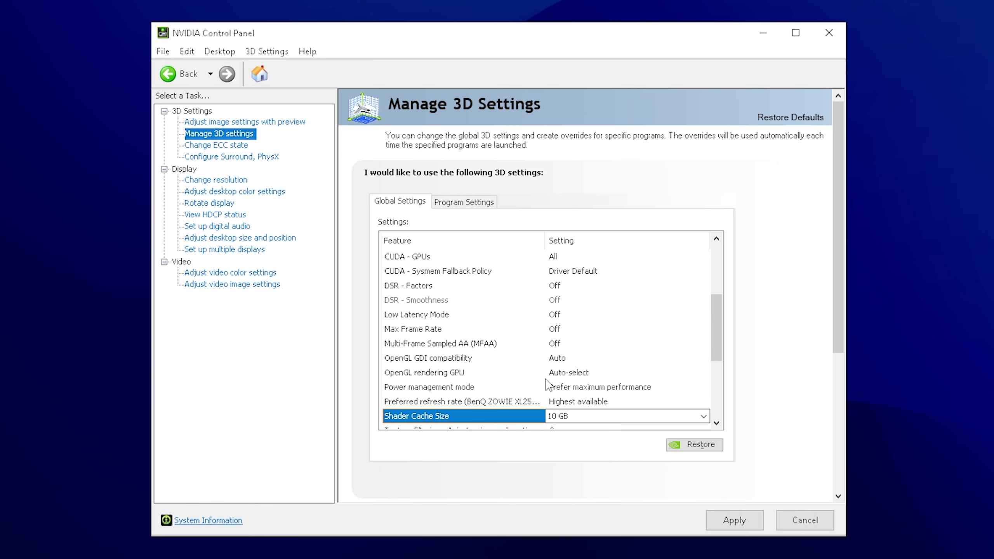
{"action": "scroll", "coordinate": [547, 382], "scroll_direction": "down", "scroll_amount": 3}
{"action": "left_click", "coordinate": [607, 330]}
{"action": "left_click", "coordinate": [575, 381]}
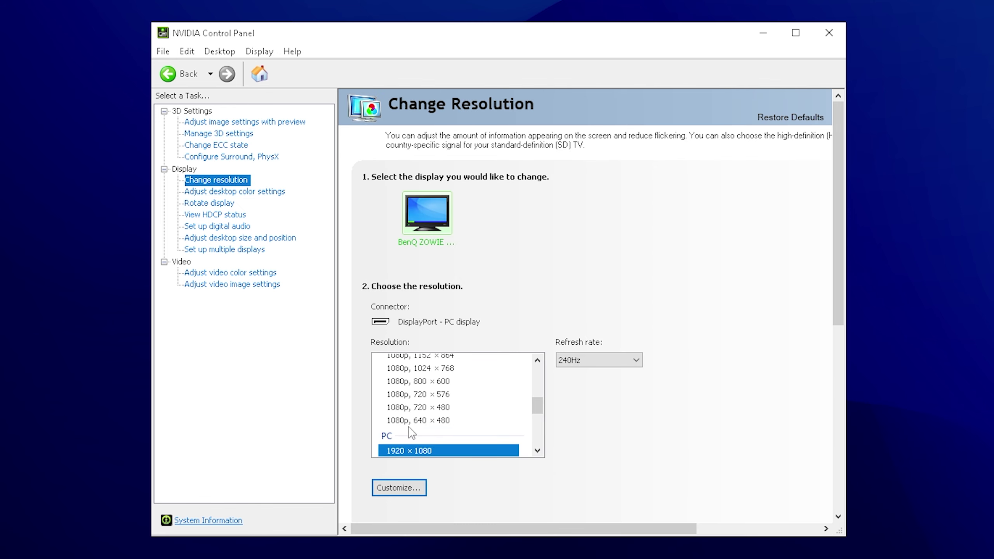
{"action": "scroll", "coordinate": [410, 432], "scroll_direction": "down", "scroll_amount": 1}
Step: Choose a 240Hz refresh rate for 1920 × 1080 and apply the display change
{"action": "left_click", "coordinate": [598, 360]}
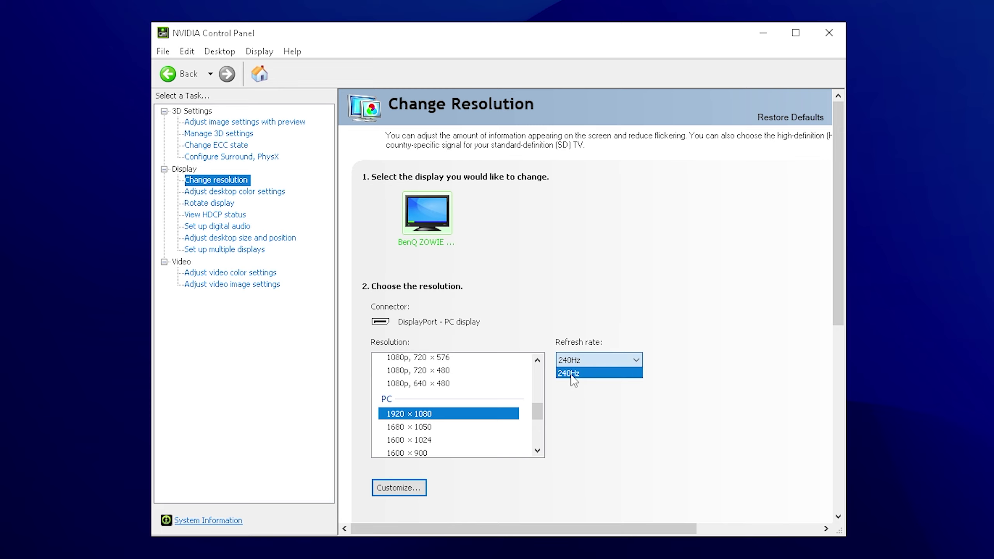
{"action": "left_click", "coordinate": [574, 376]}
{"action": "left_click", "coordinate": [734, 521]}
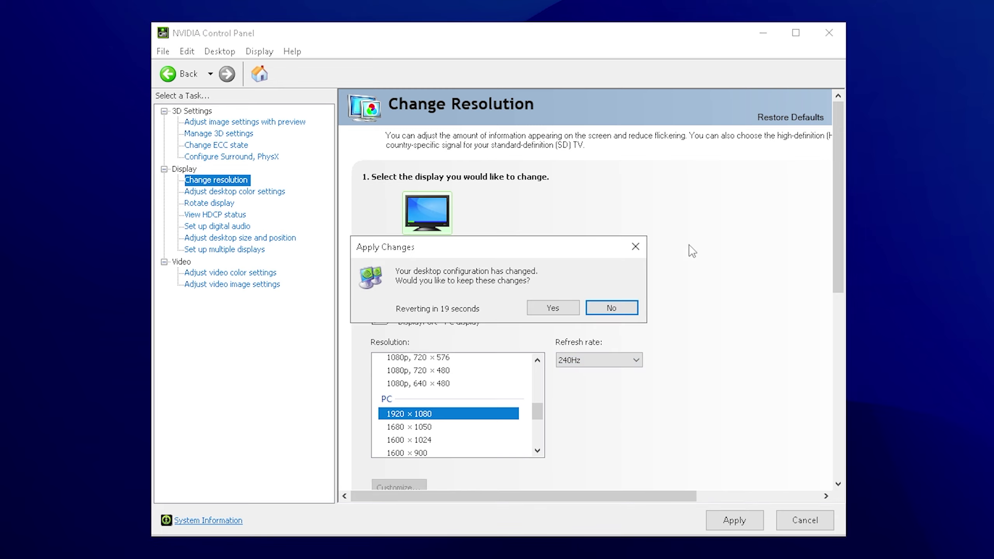